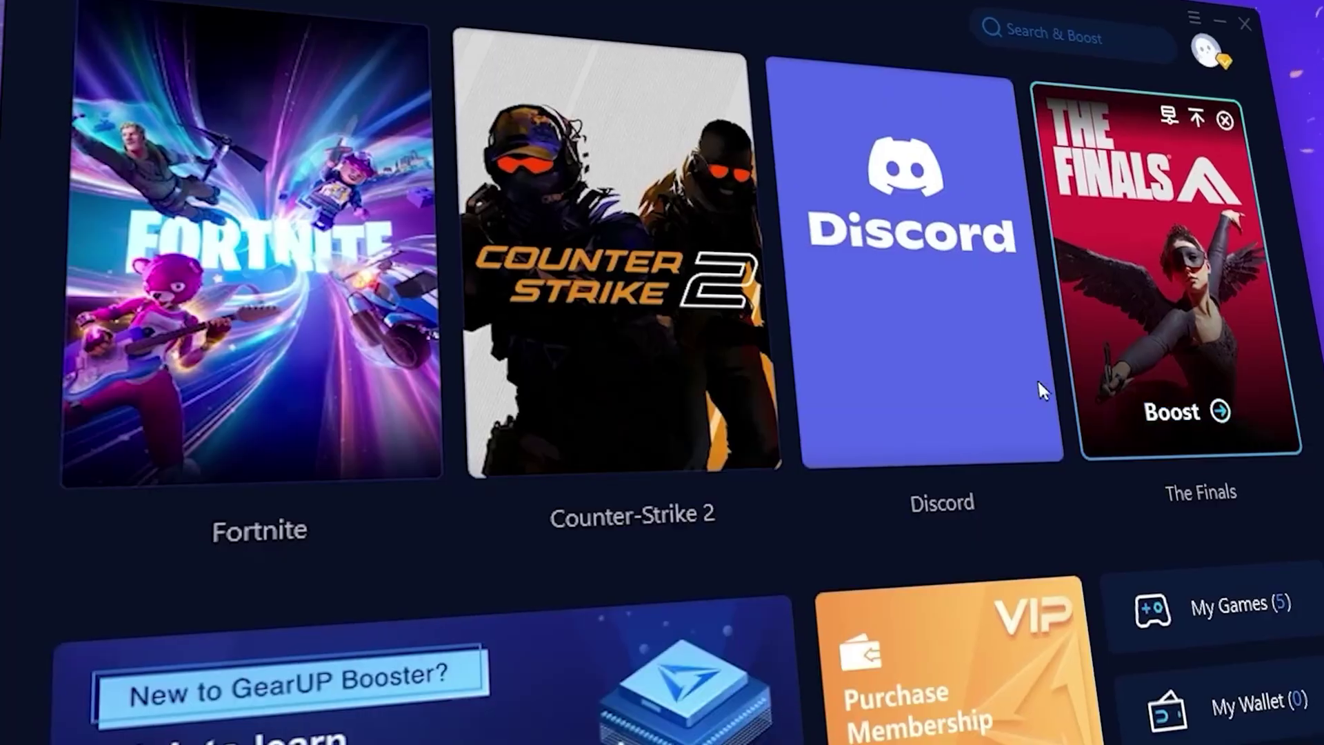
Step: Select the GearUP Booster line in the video description
mouse_move(957, 439)
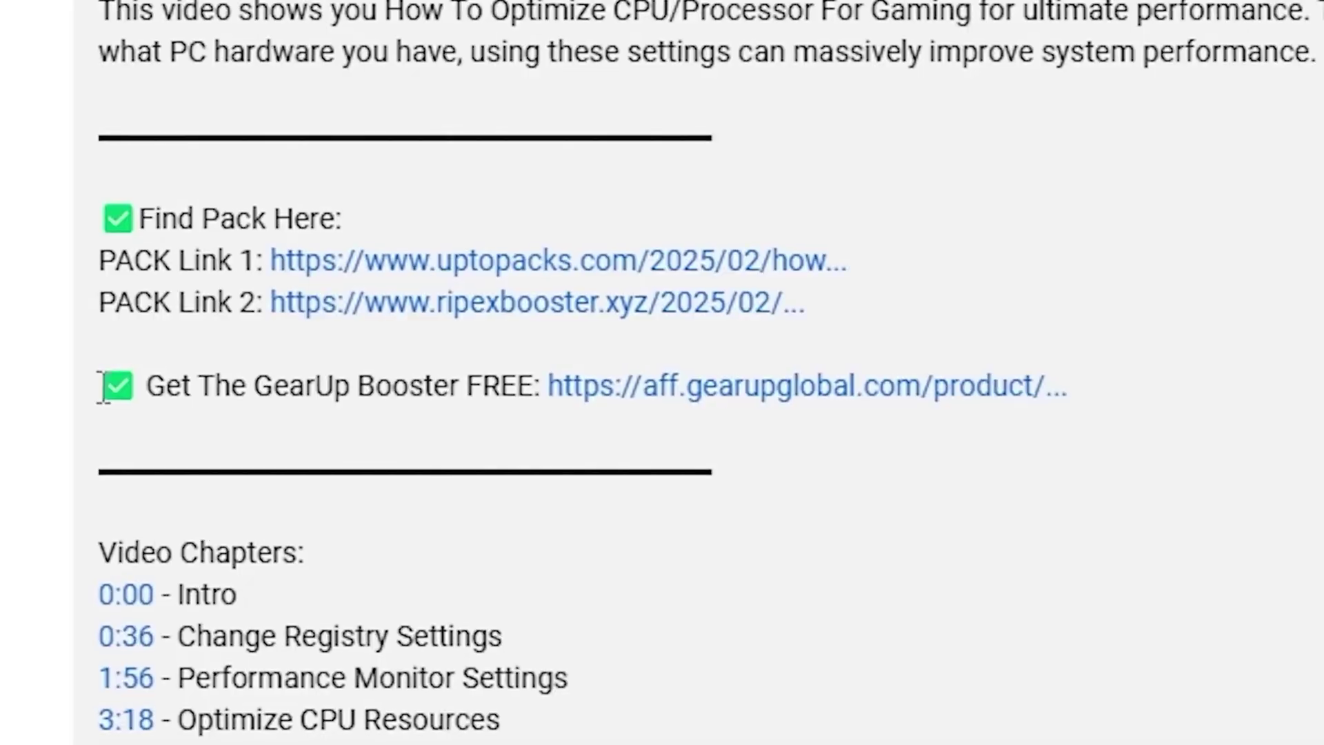
drag(103, 387, 1086, 414)
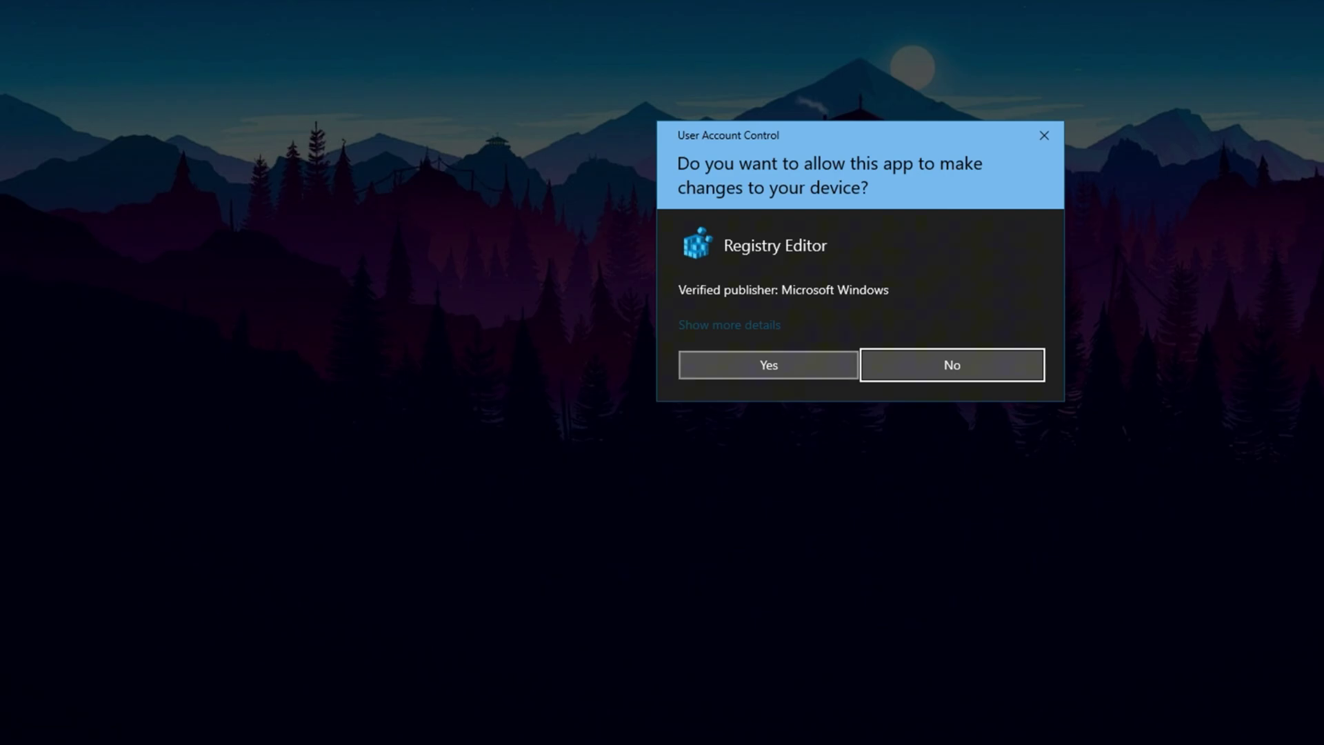
Step: Allow Registry Editor admin rights and jump to the pasted Multimedia\SystemProfile\Tasks\Games key path
click(758, 372)
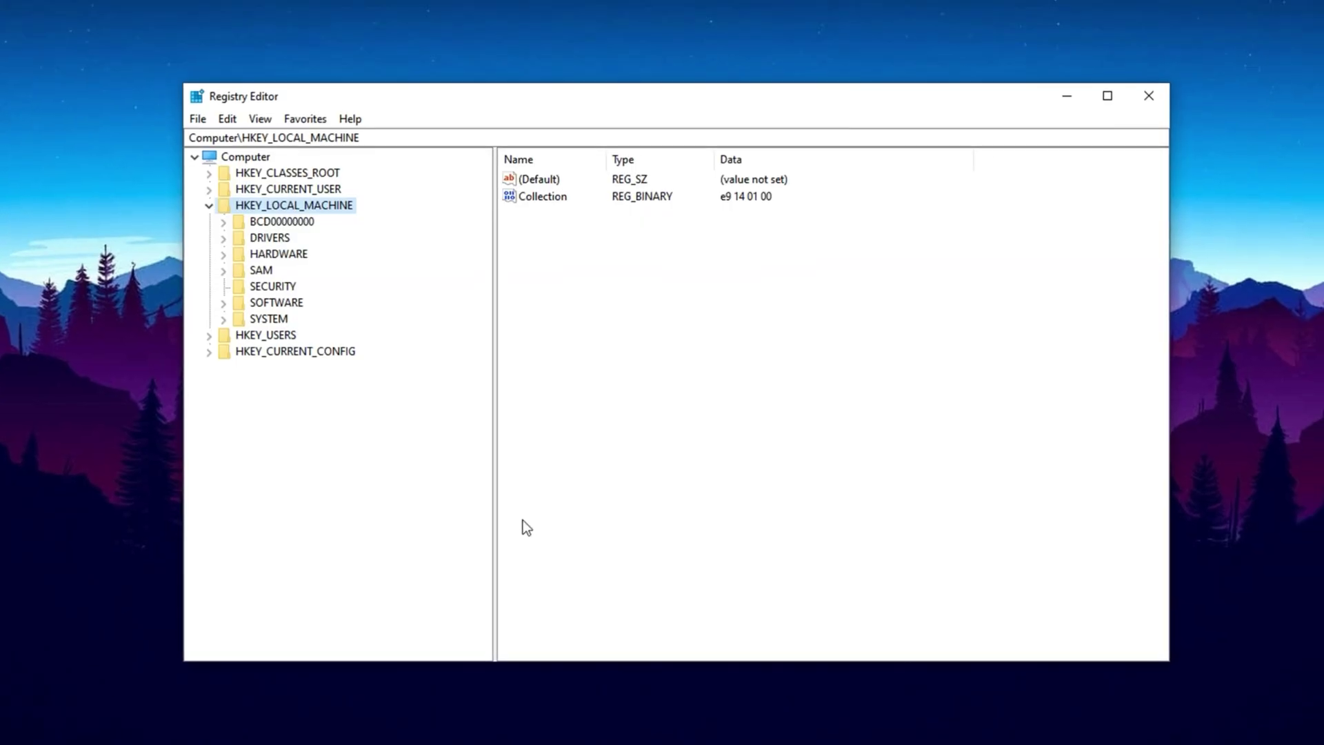
click(614, 288)
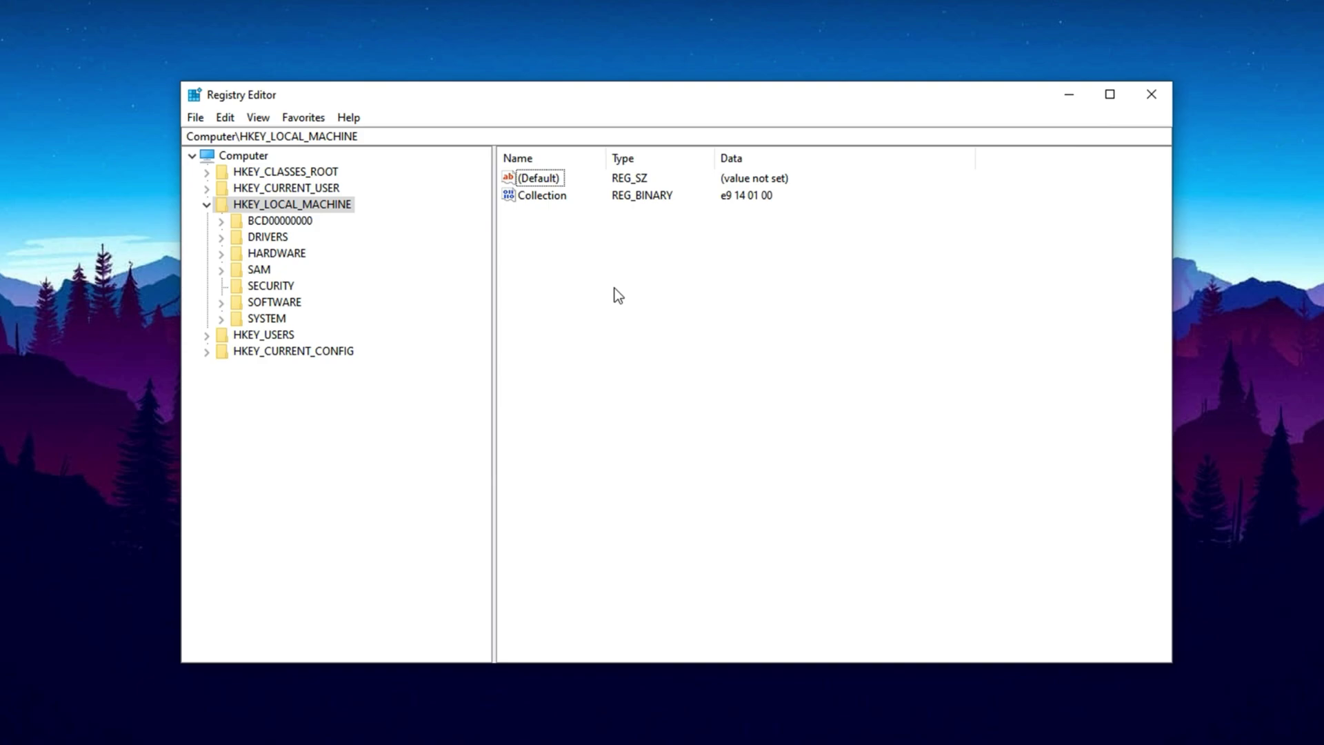
click(396, 136)
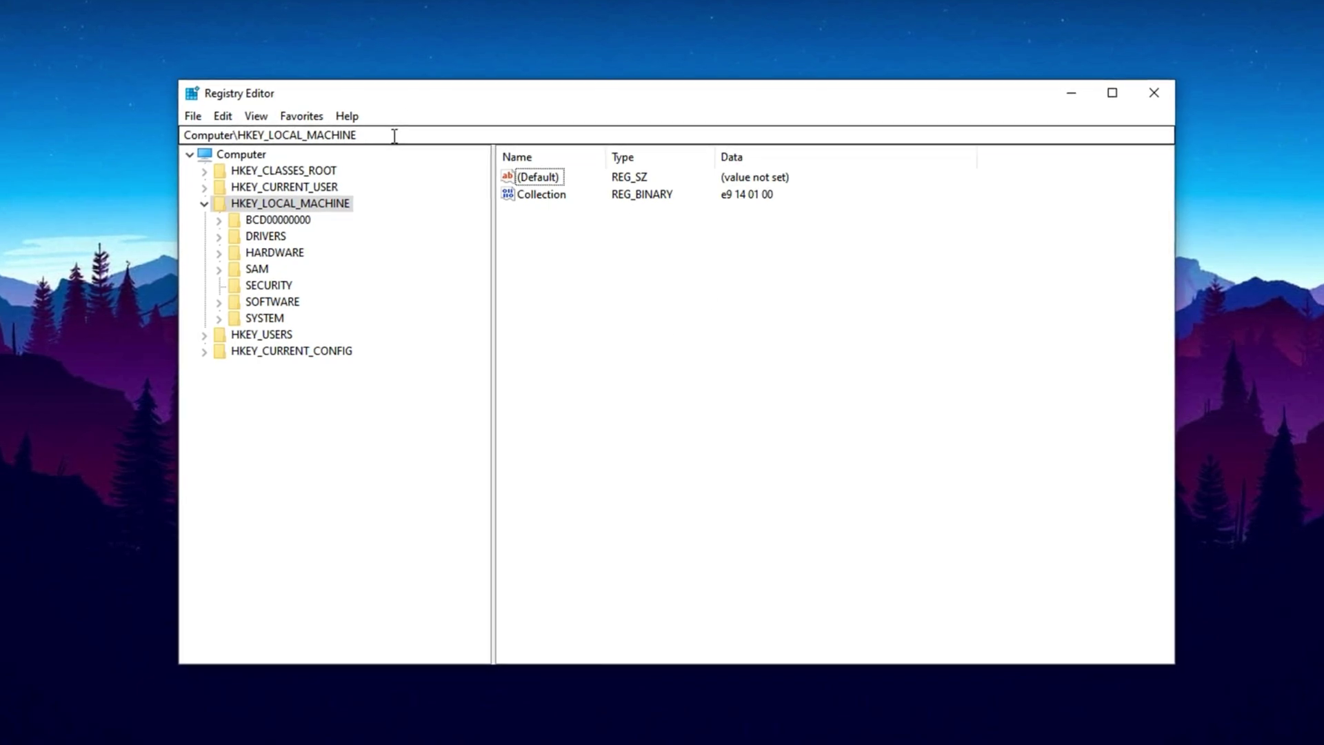
drag(394, 136, 199, 136)
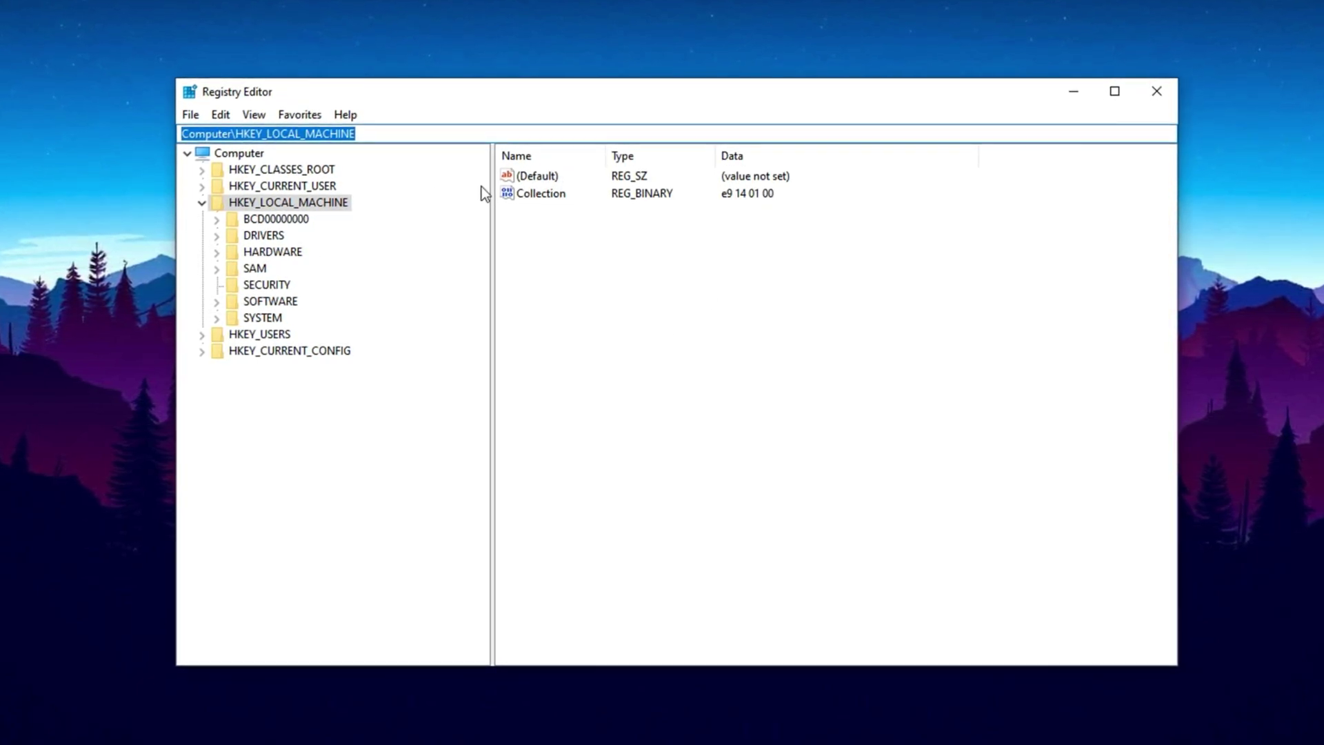
text(Computer\HKEY_LOCAL_MACHINE\SOFTWARE\Microsoft\Windows NT\CurrentVersion\Multimedia\SystemProfile\Tasks\Games)
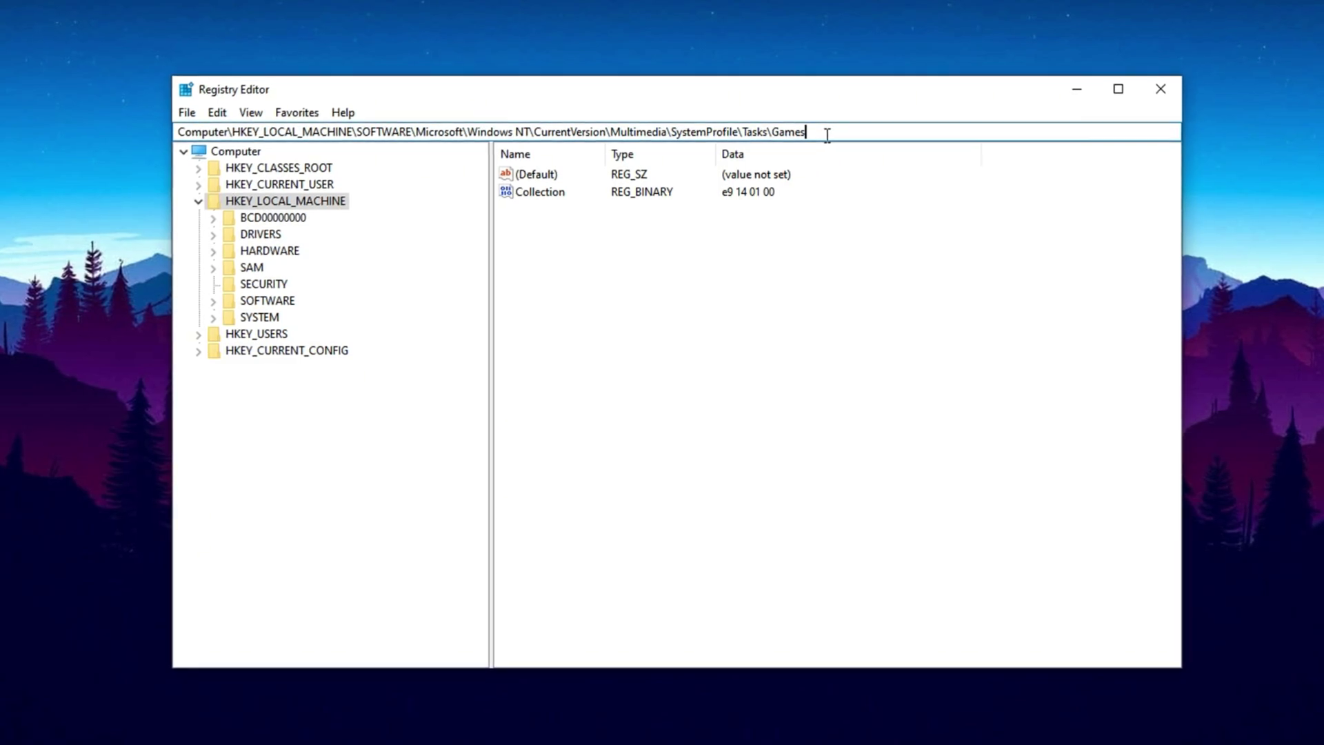
key(Return)
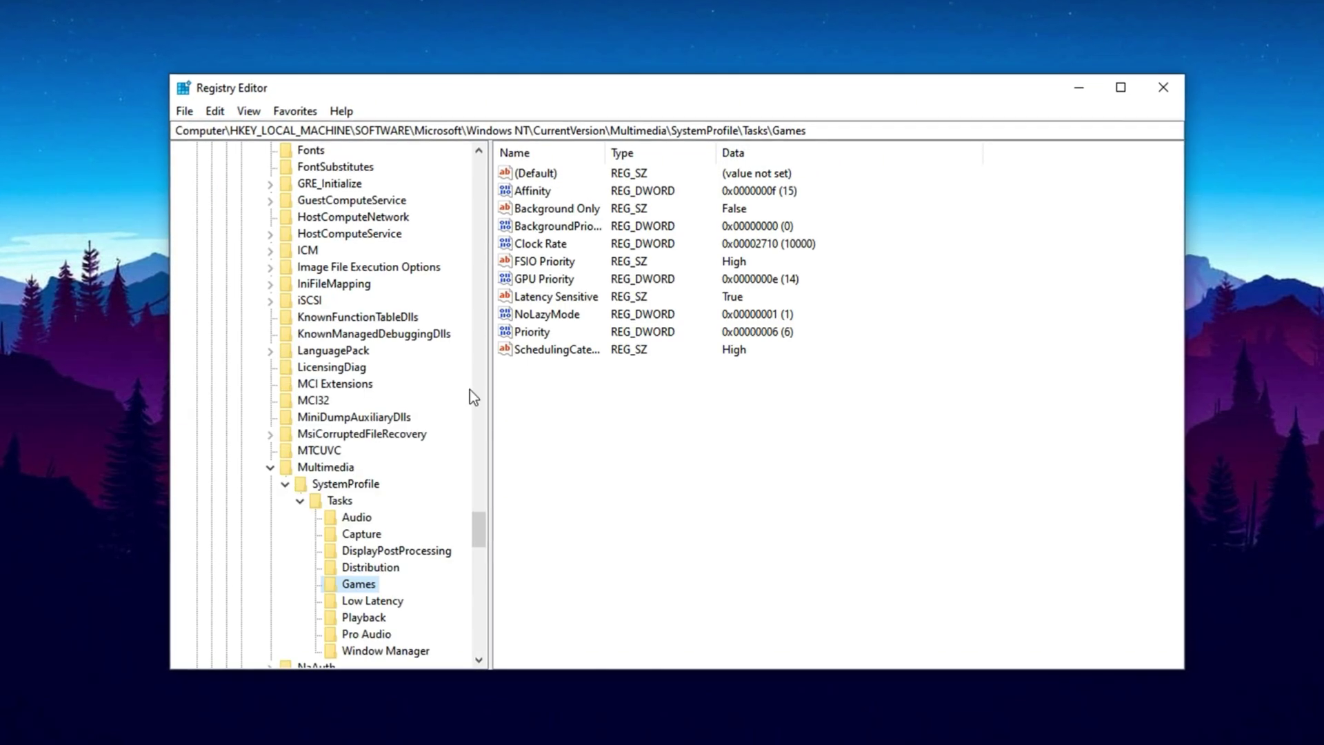
Step: Open the GPU Priority value and replace its data 14 with 8
click(535, 399)
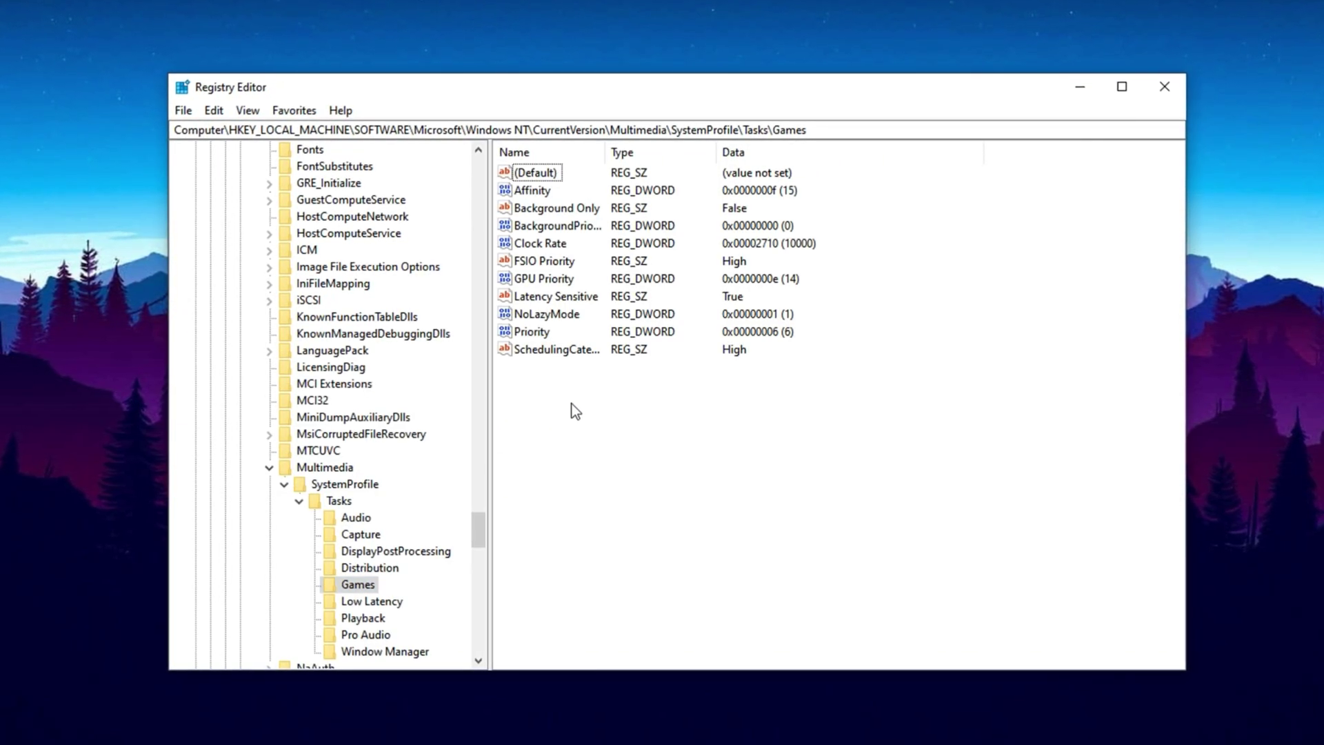
click(557, 277)
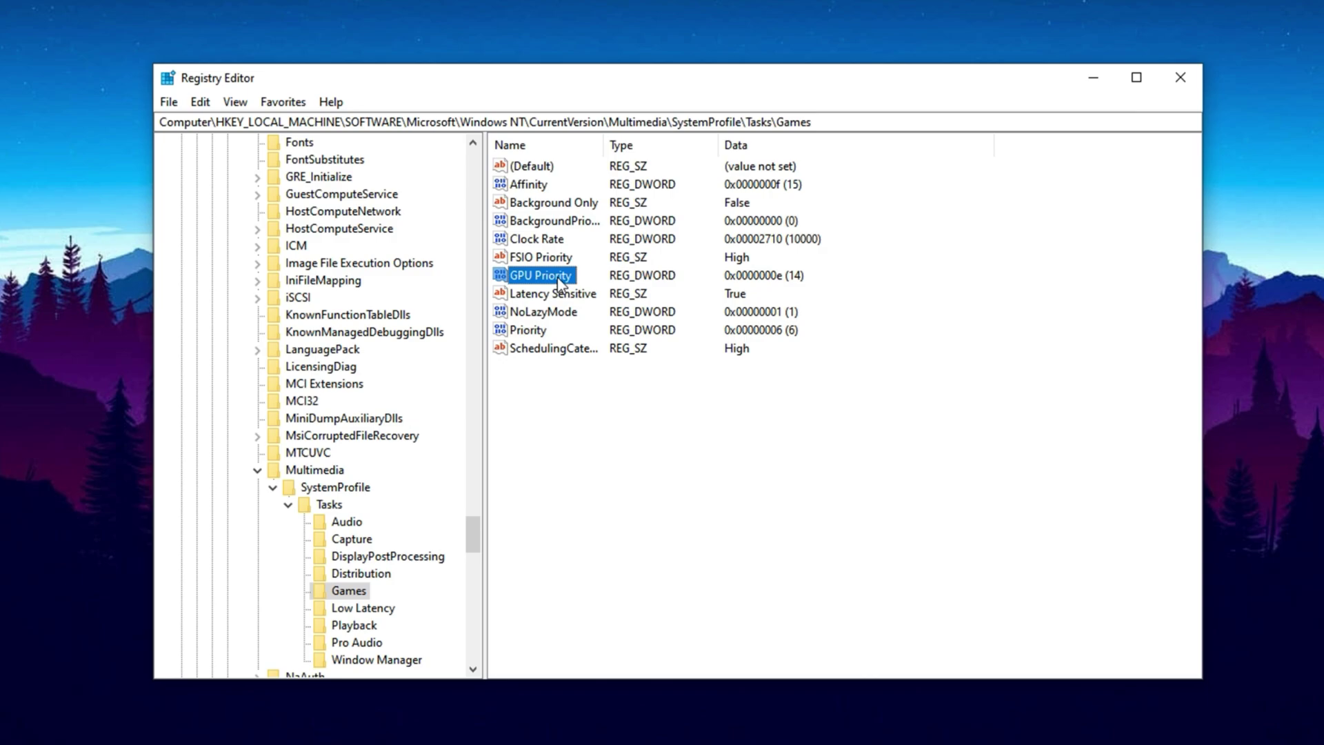
double_click(531, 276)
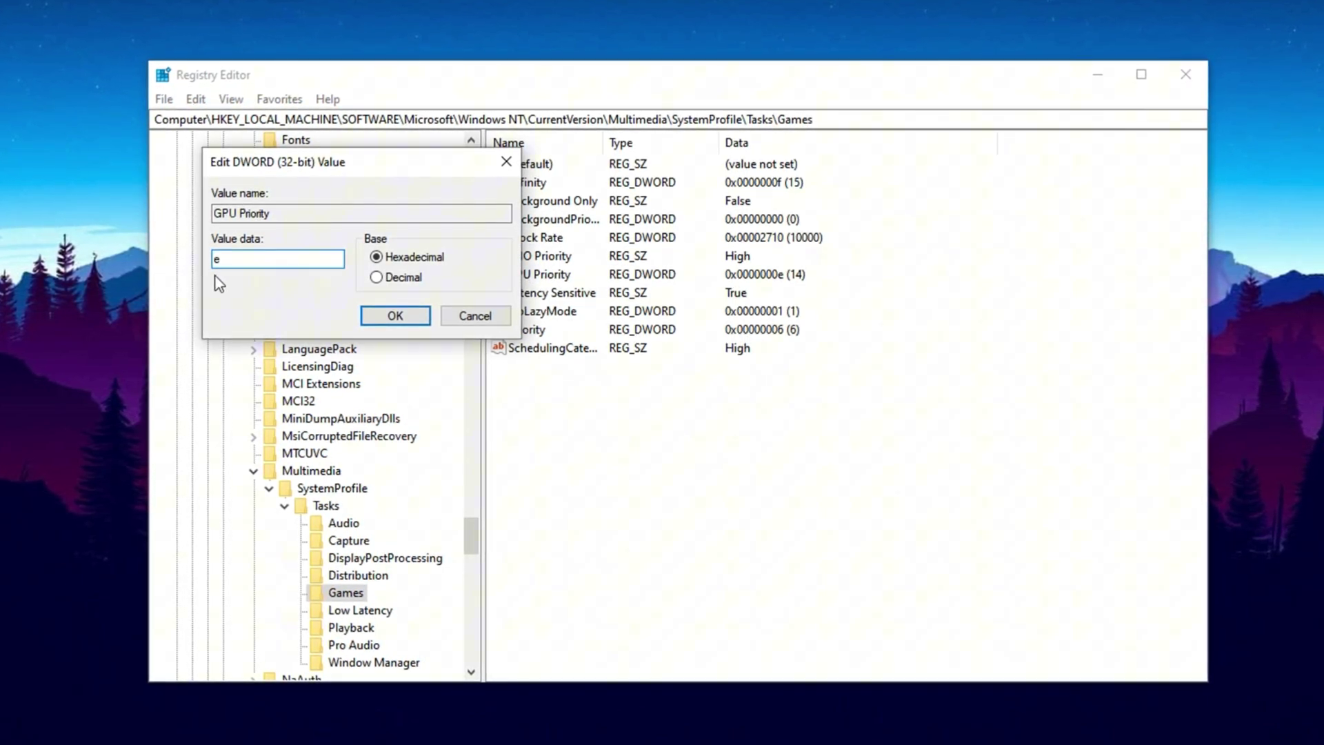
key(BackSpace)
text(8)
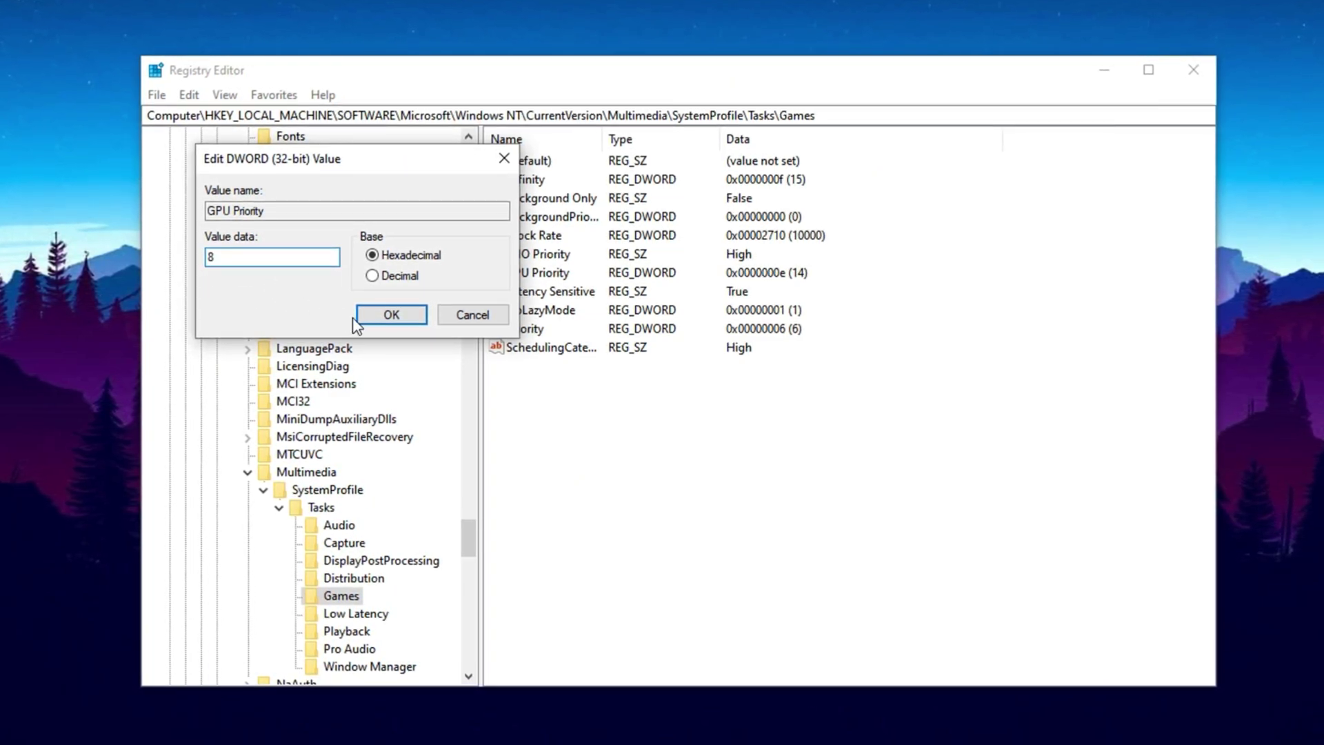
click(383, 318)
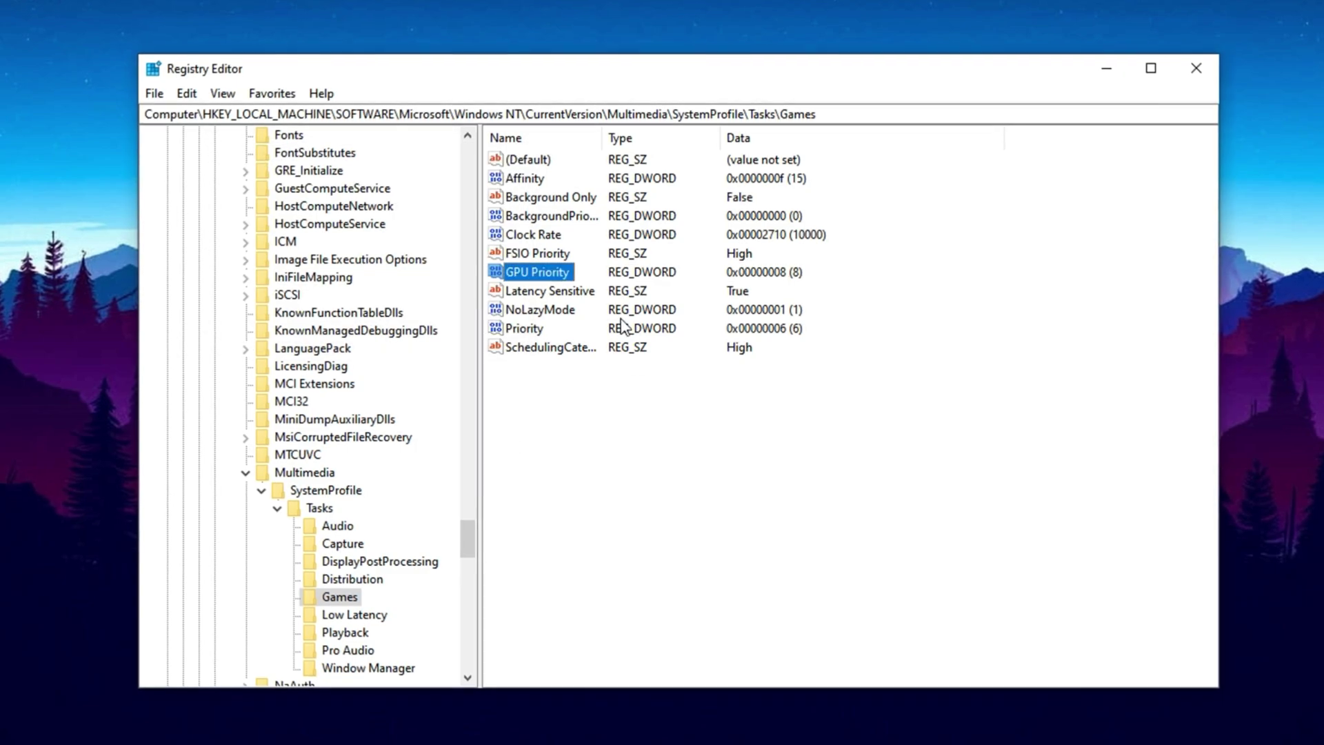
double_click(525, 331)
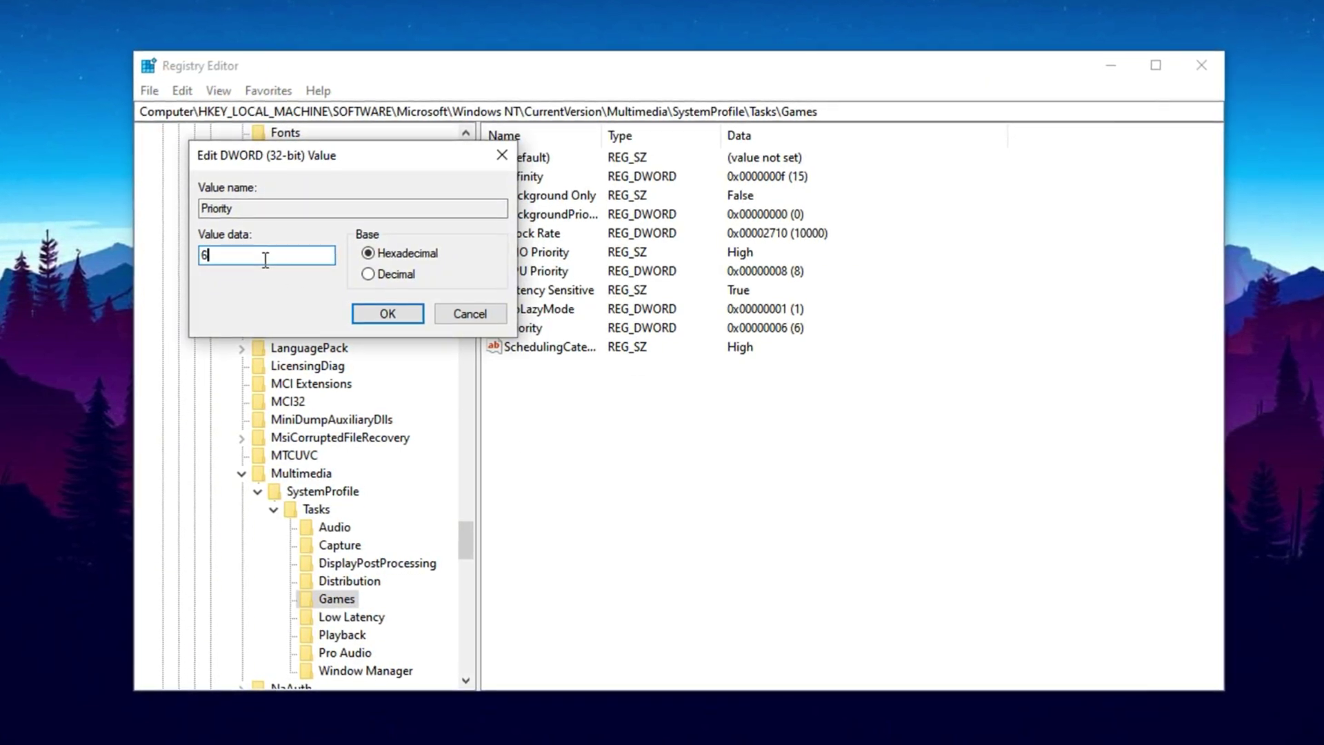
click(374, 317)
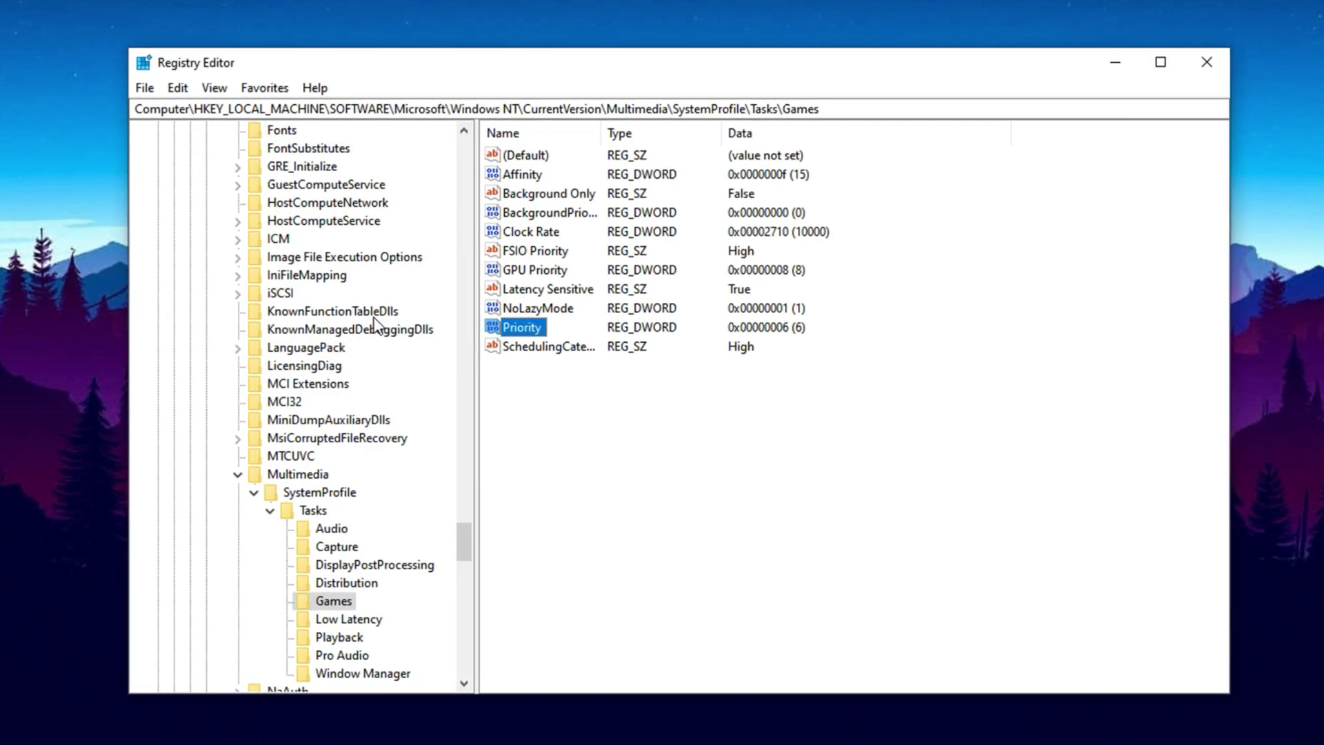
double_click(545, 346)
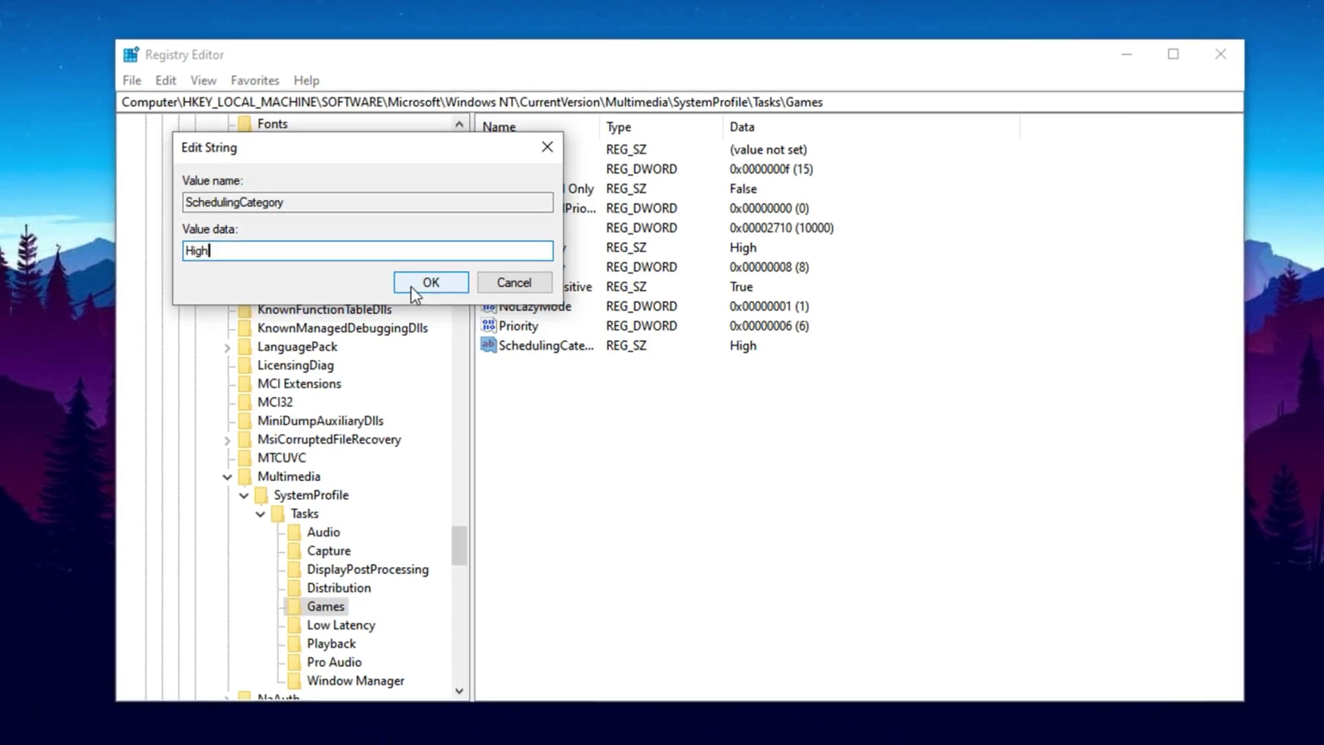
click(411, 287)
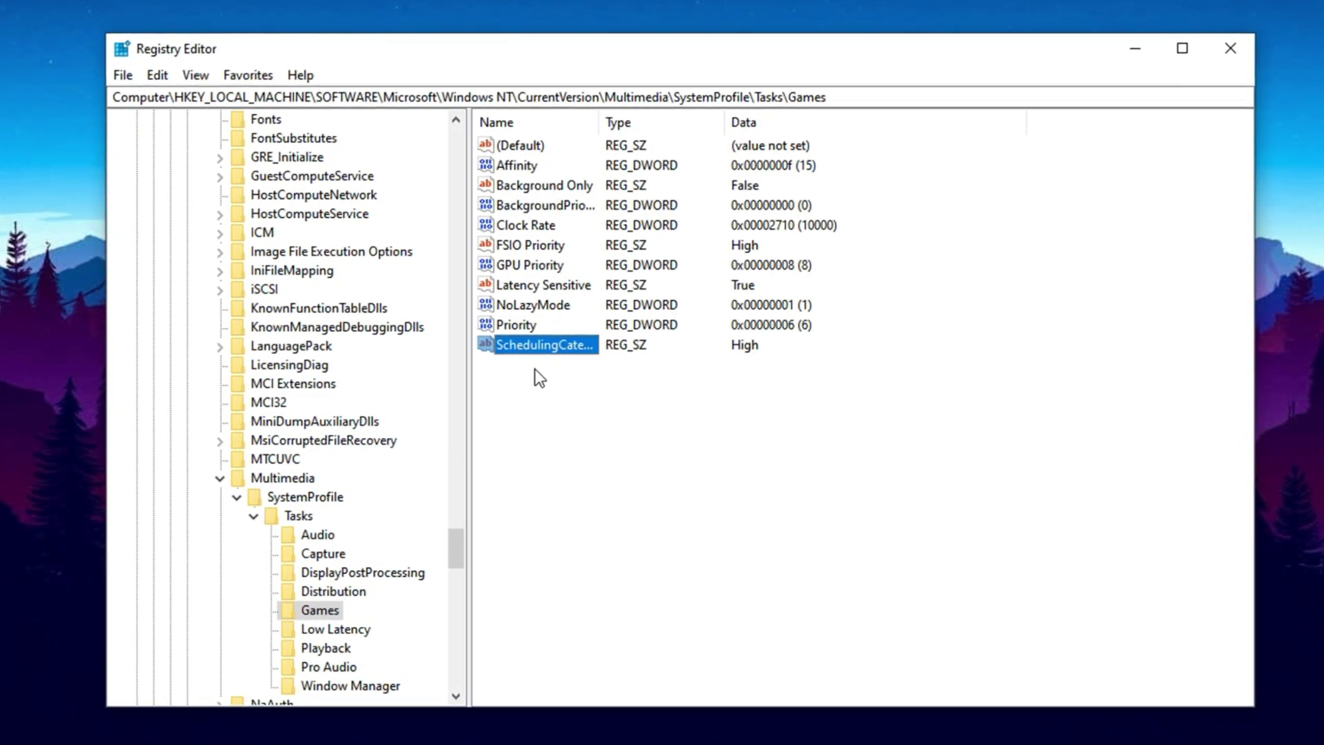
click(541, 247)
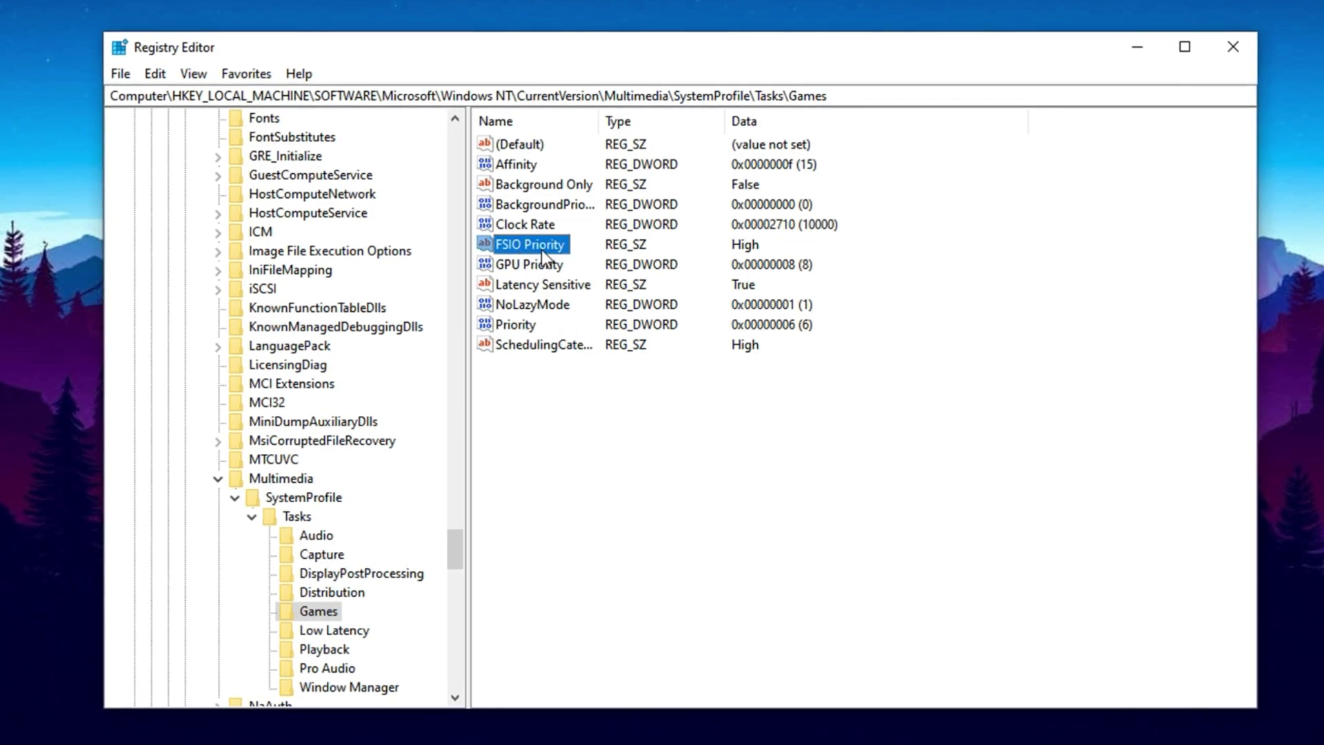
double_click(519, 249)
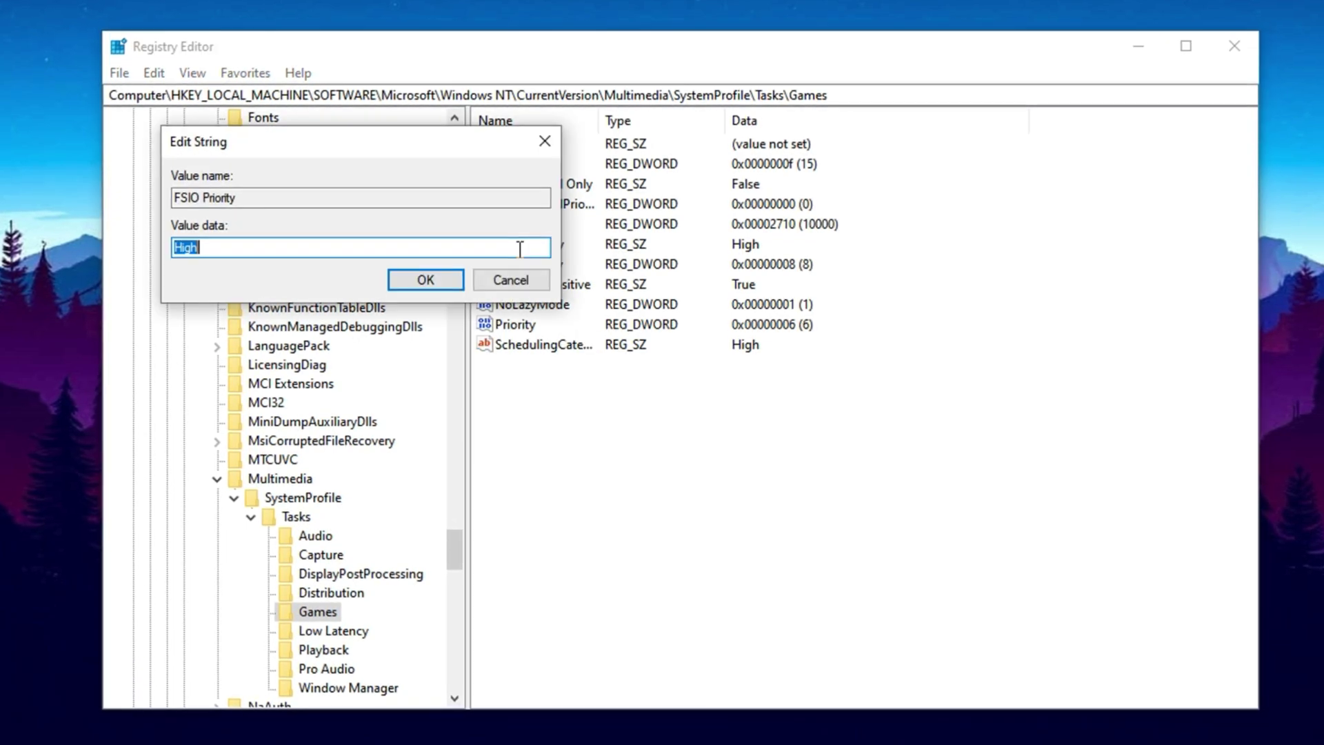
click(422, 279)
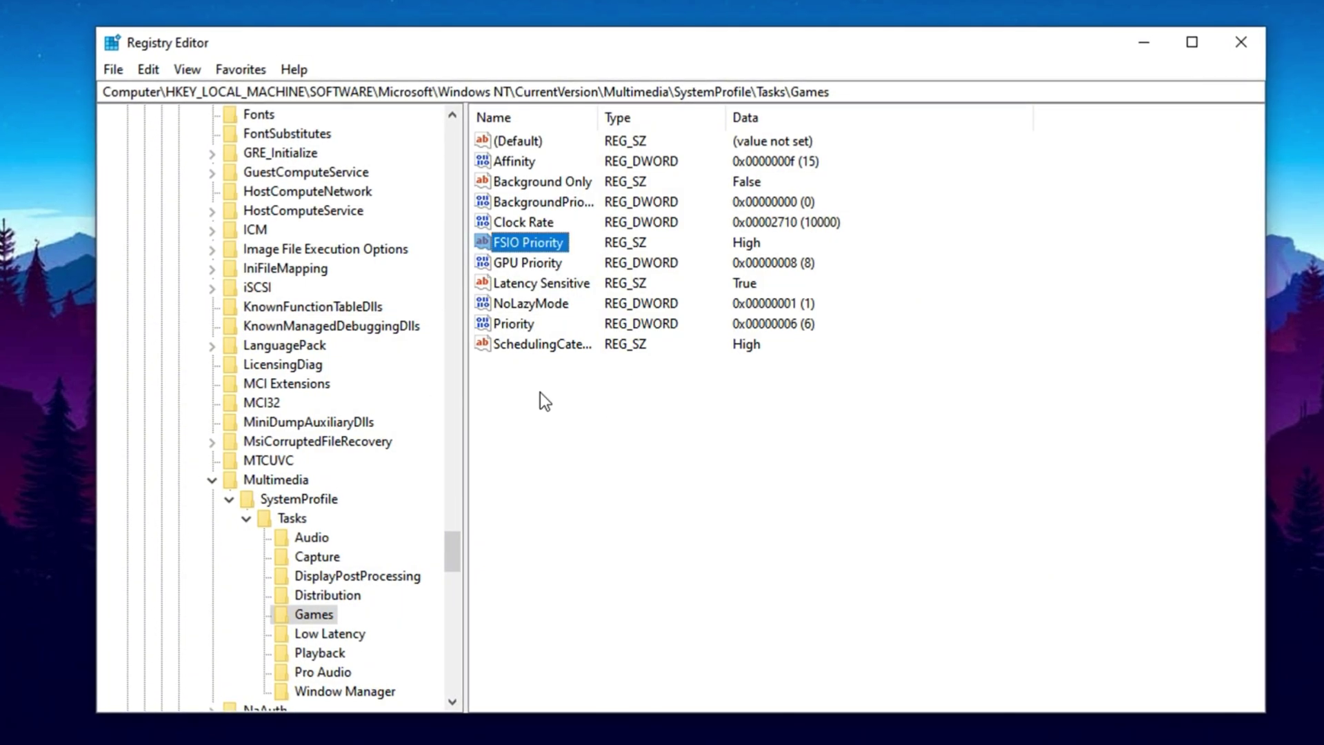
click(540, 393)
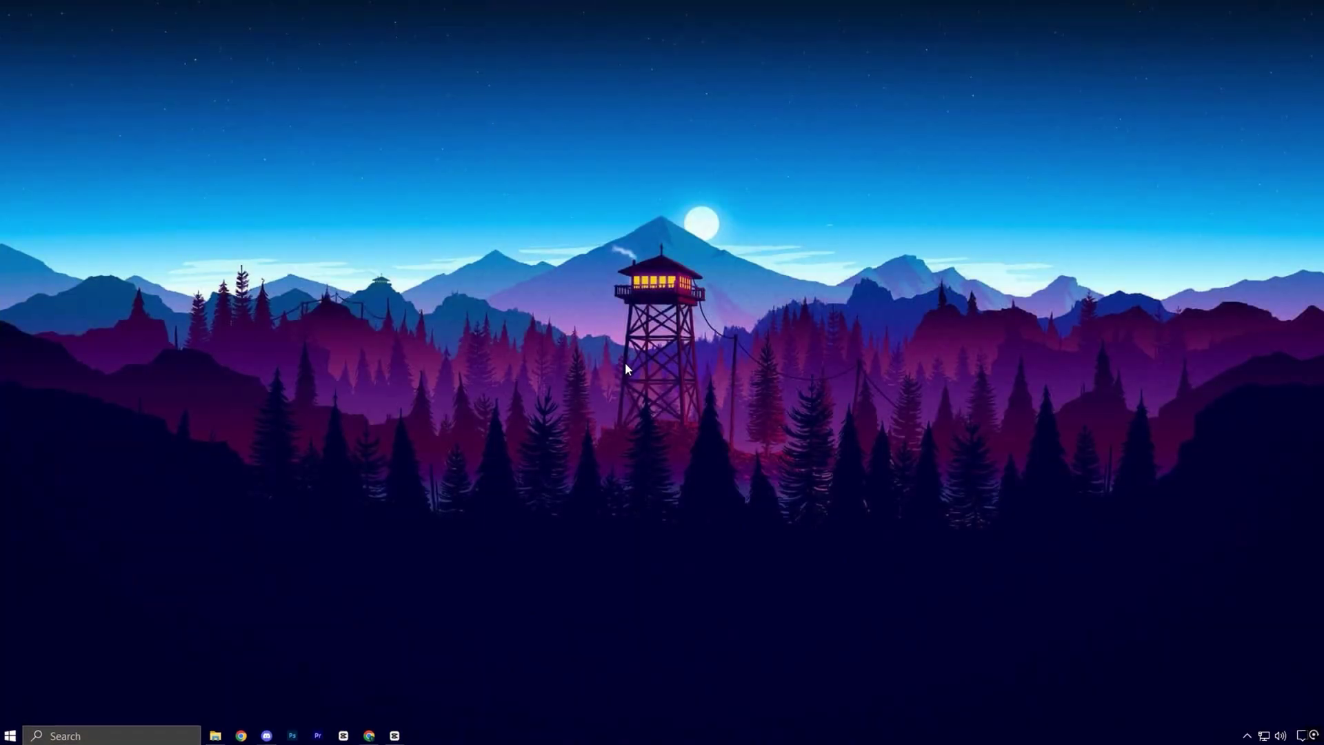
Step: Launch the Local Group Policy Editor from the Run prompt and center its window
key(super+r)
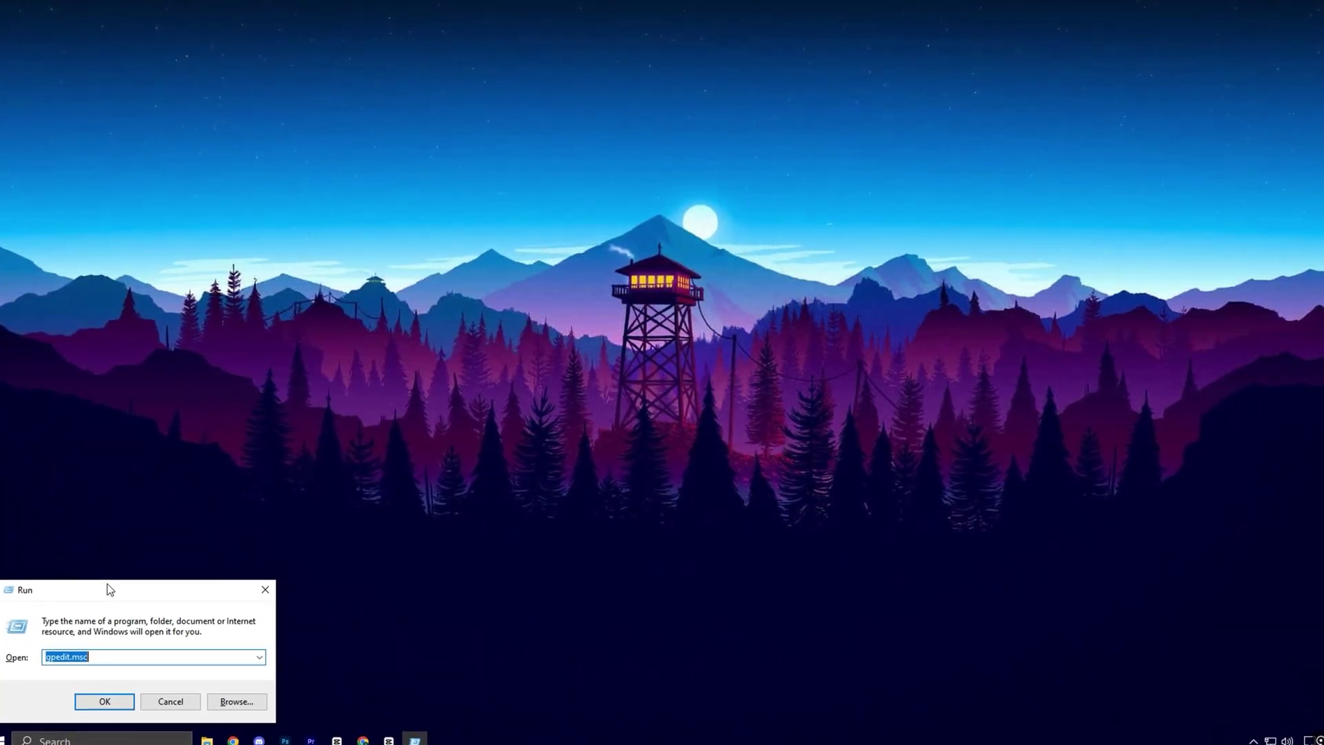
drag(107, 586, 598, 230)
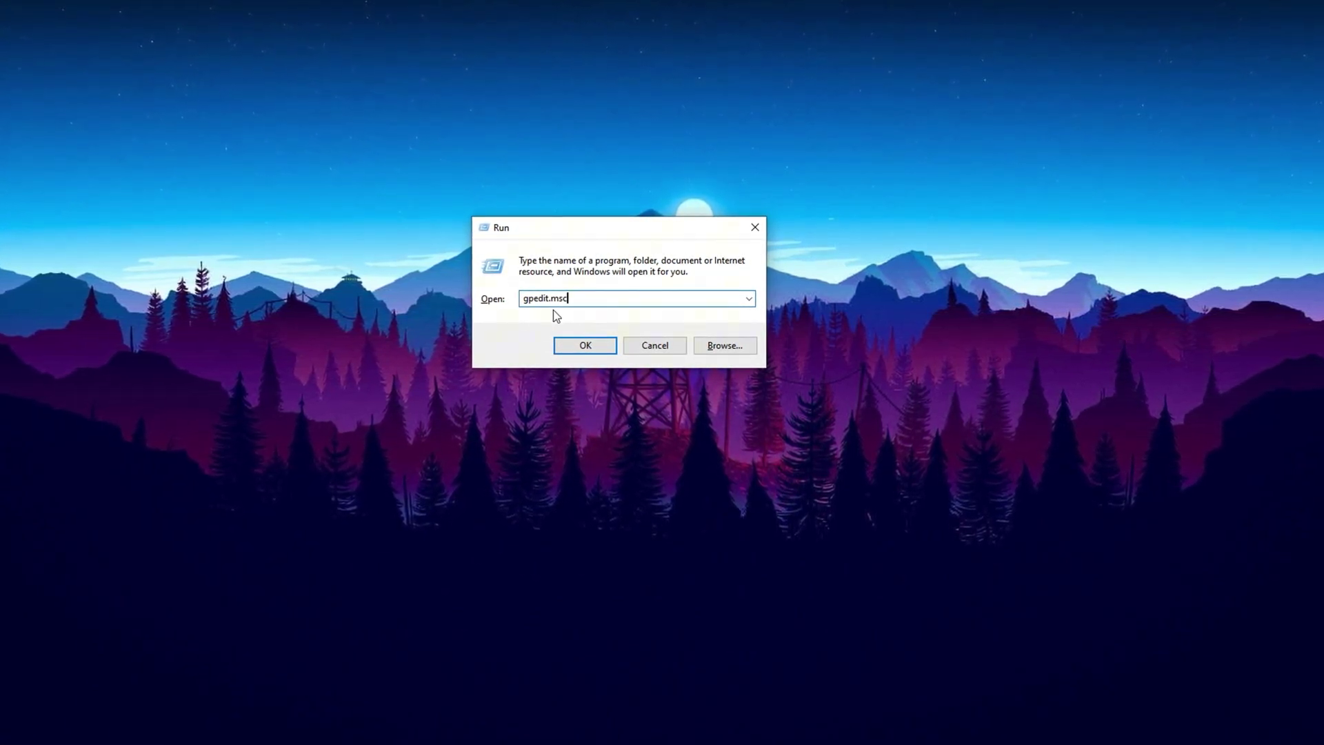
click(582, 346)
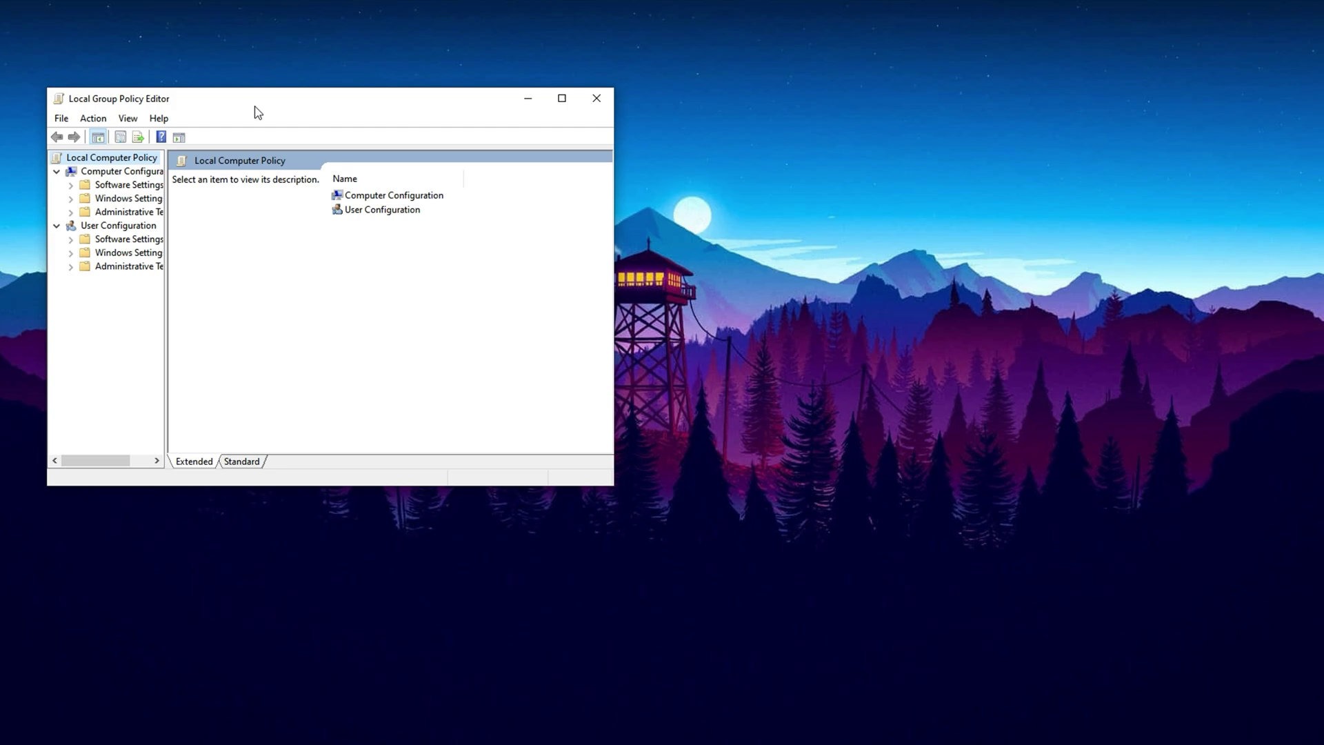
drag(254, 113, 638, 174)
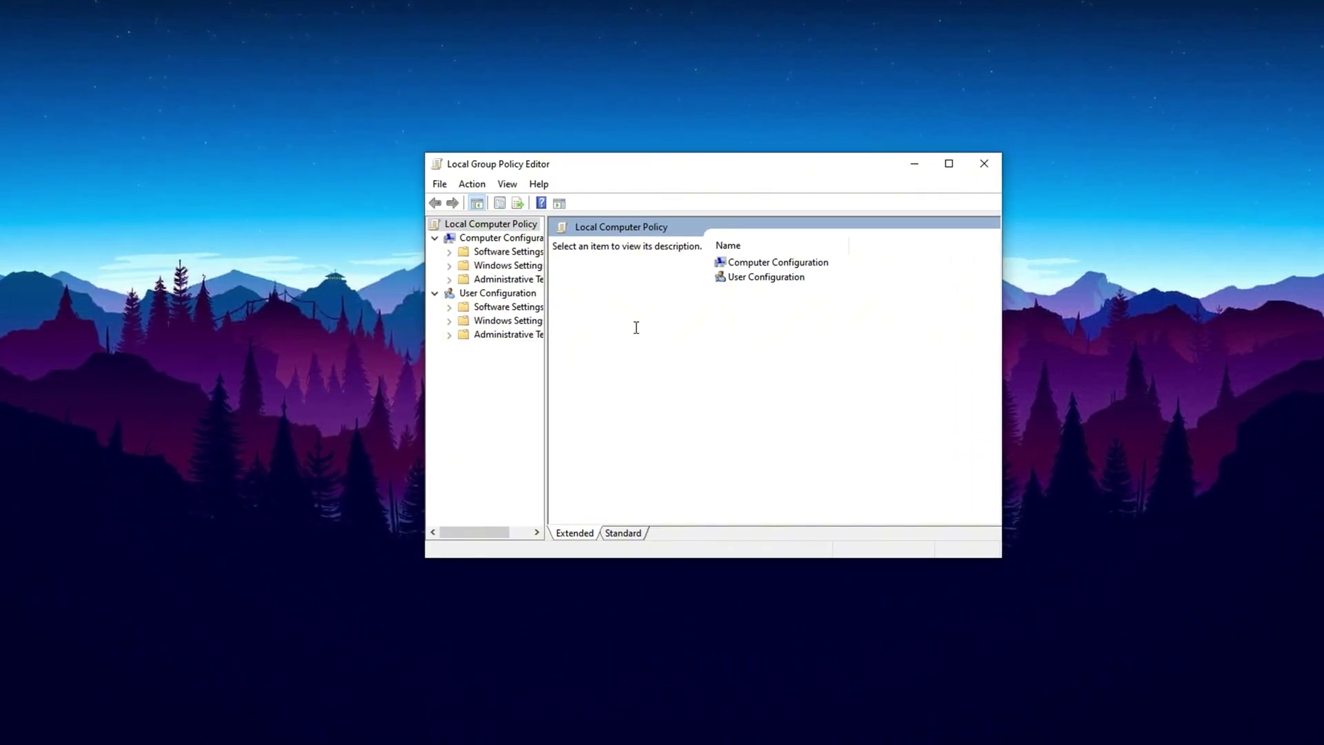
Step: Browse Computer Configuration > Administrative Templates > System > Power Management > Power Throttling Settings, selecting Turn off Power Throttling
click(493, 239)
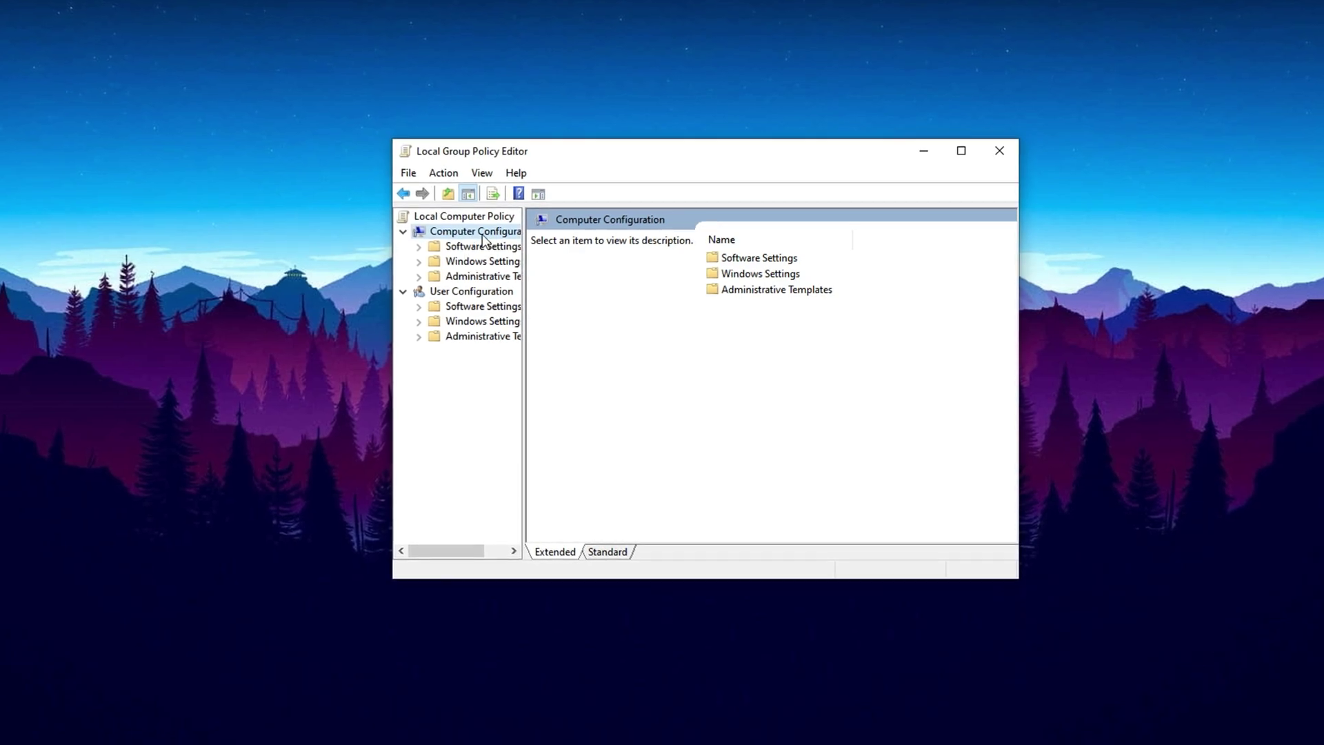
double_click(764, 289)
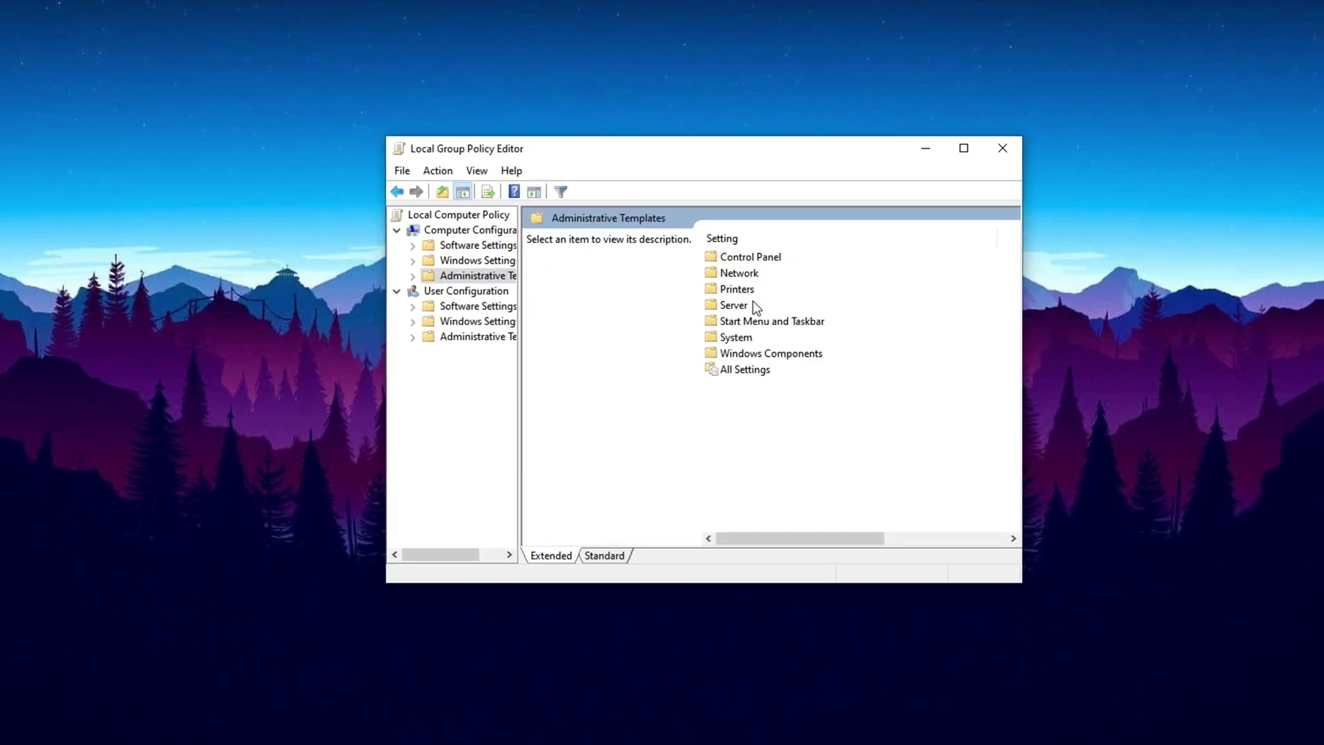
double_click(739, 339)
scroll(758, 390, down, 5)
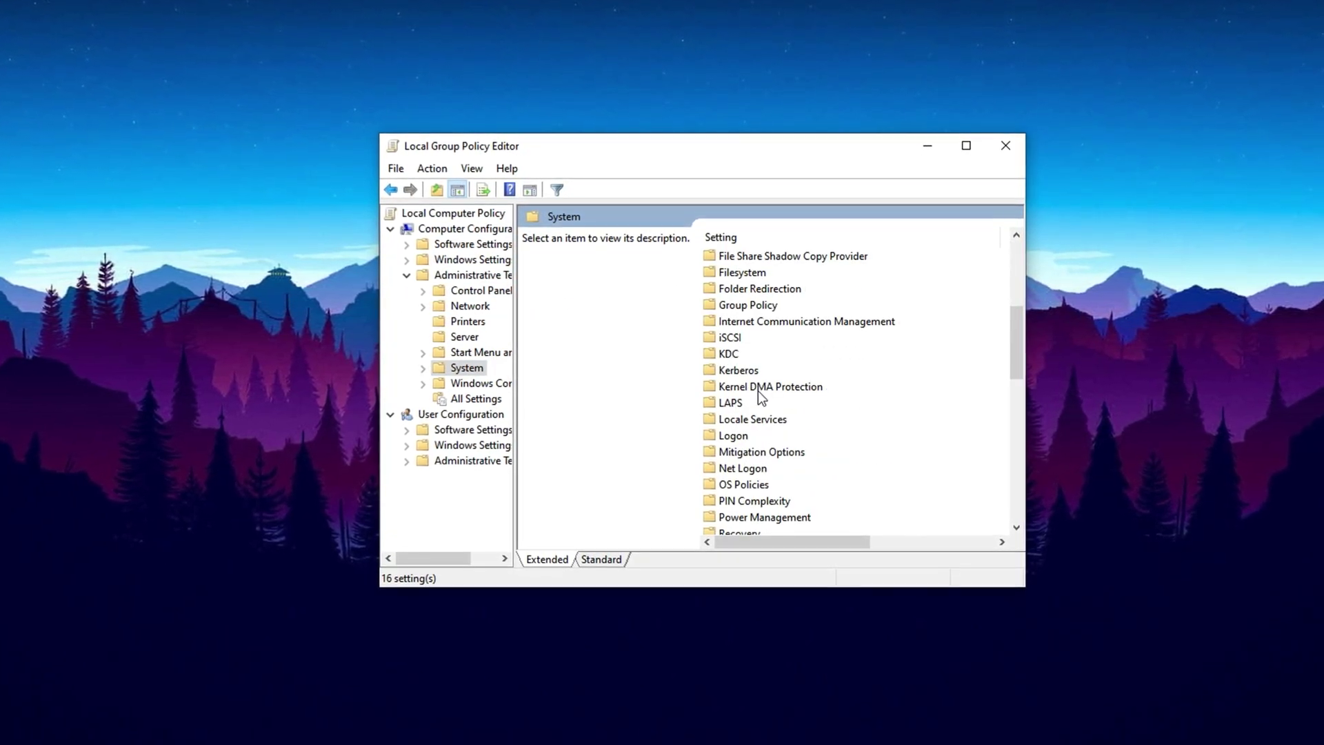
scroll(759, 390, down, 2)
click(761, 418)
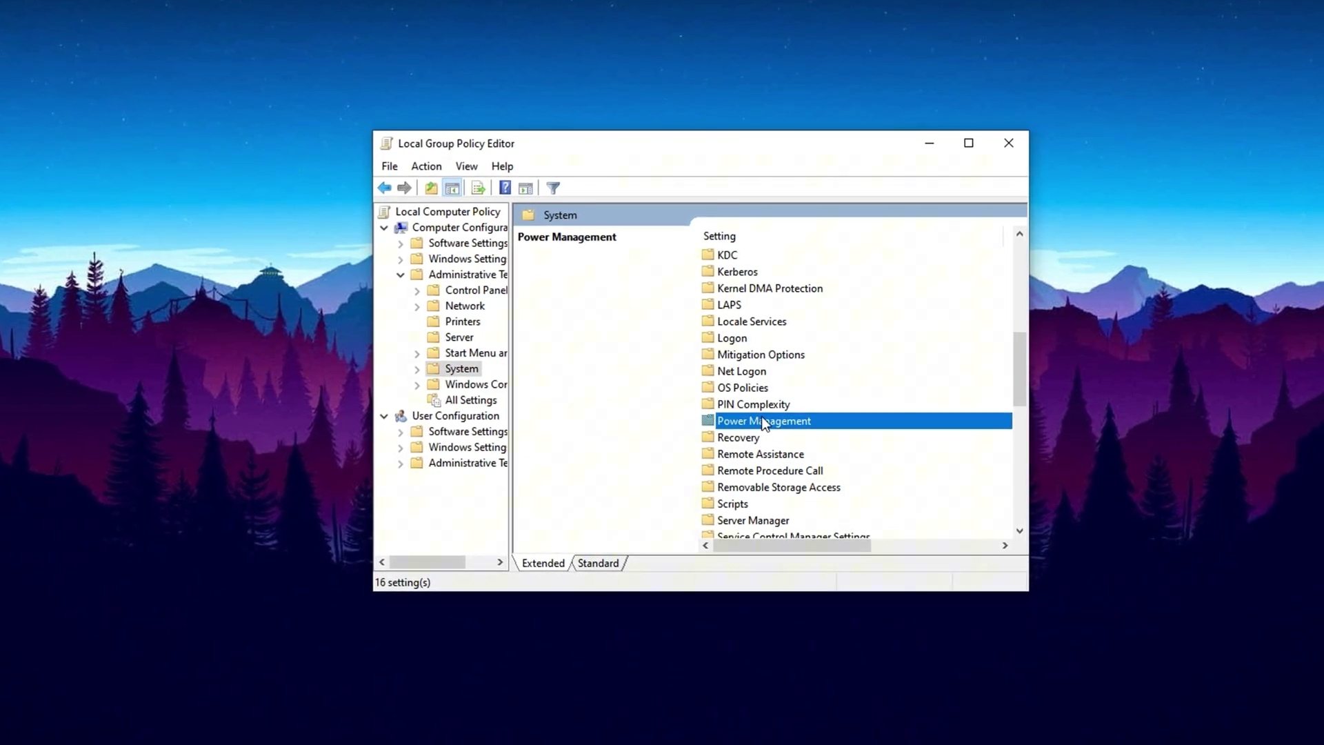
double_click(764, 420)
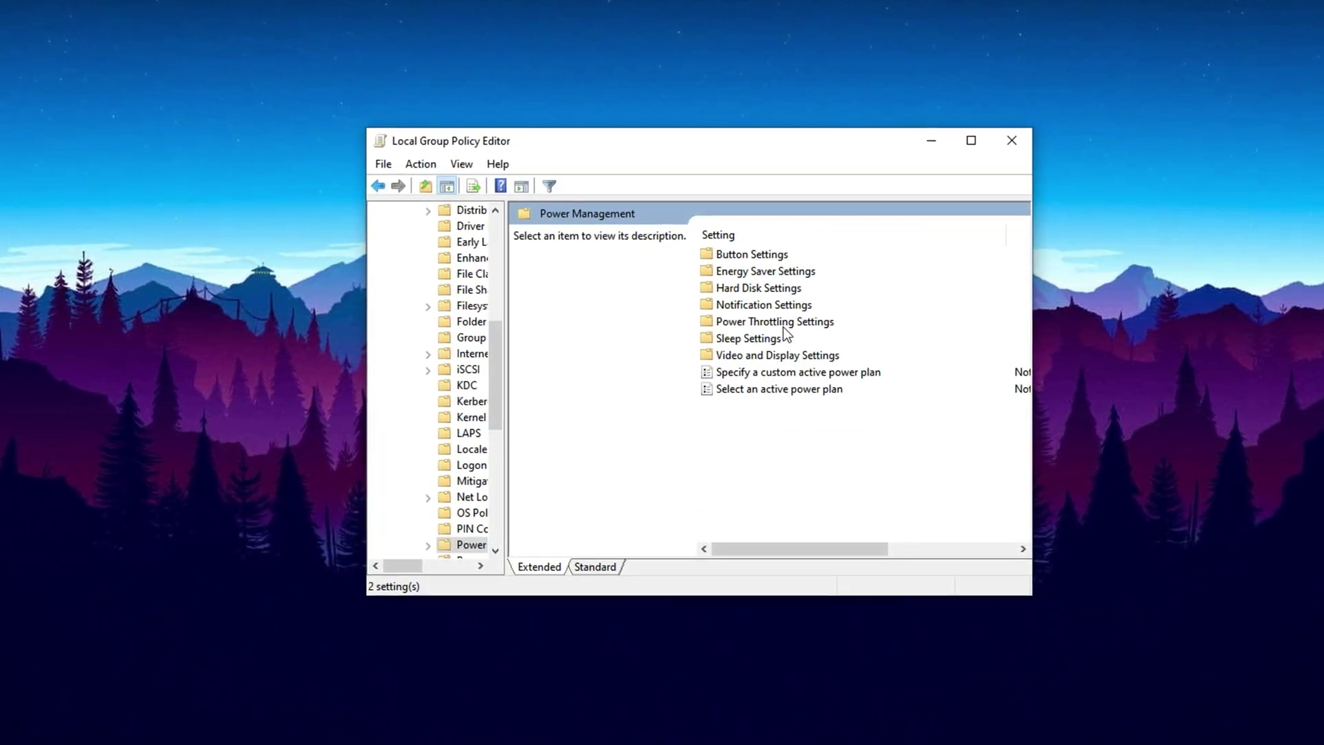
click(760, 322)
double_click(760, 323)
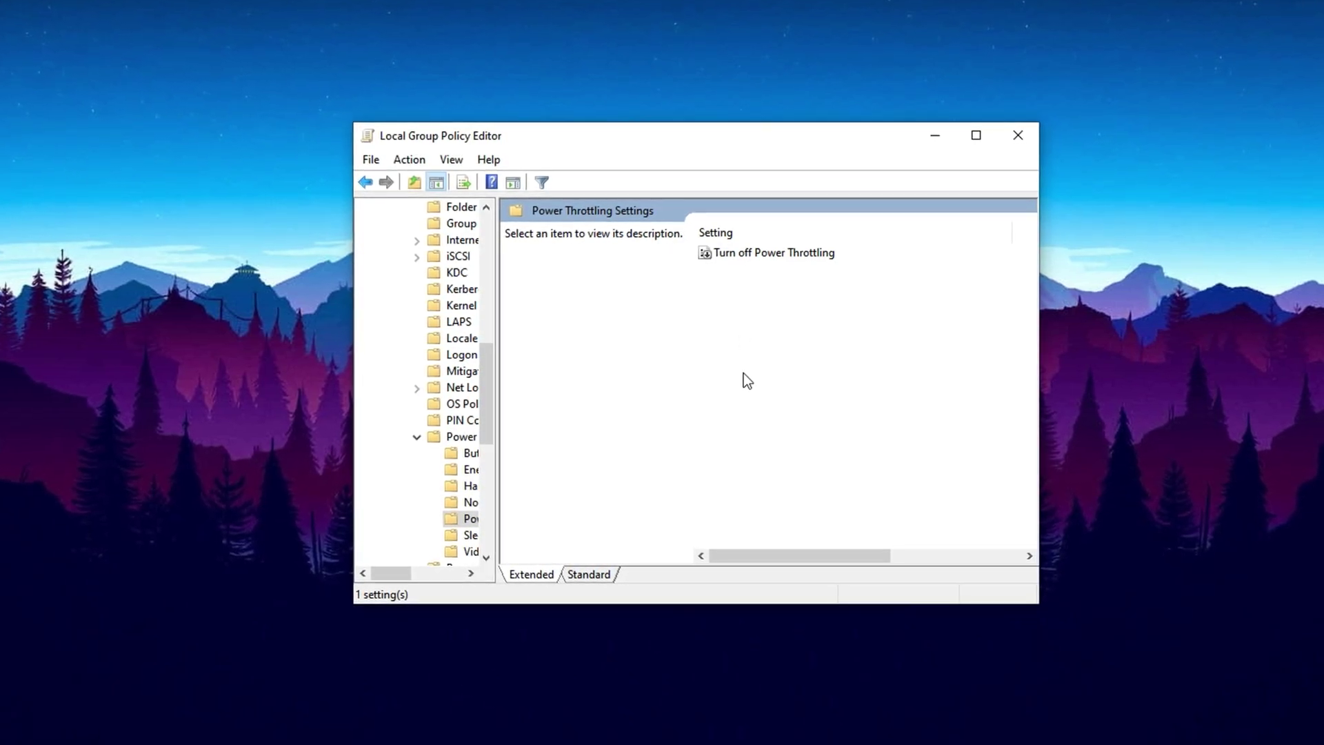
click(744, 257)
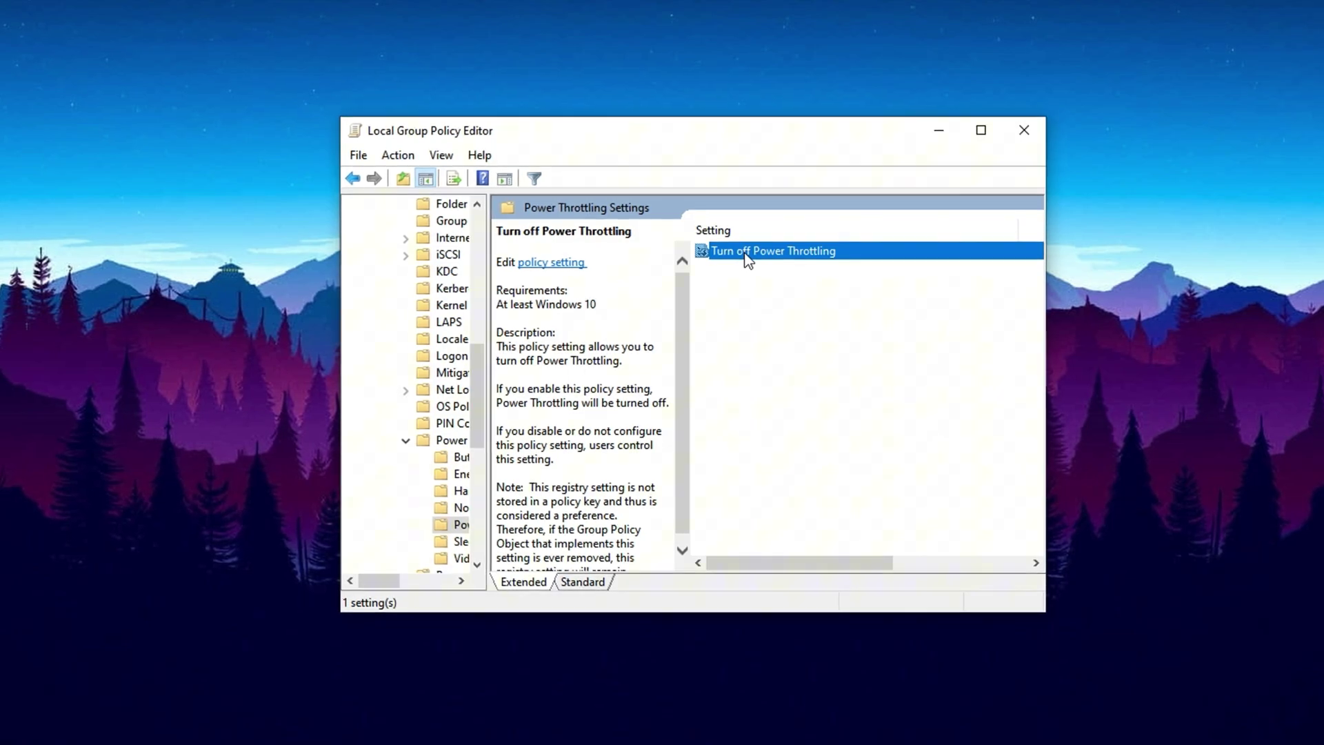
Step: Set the Turn off Power Throttling policy to Enabled, then apply and confirm
double_click(745, 253)
drag(334, 65, 683, 140)
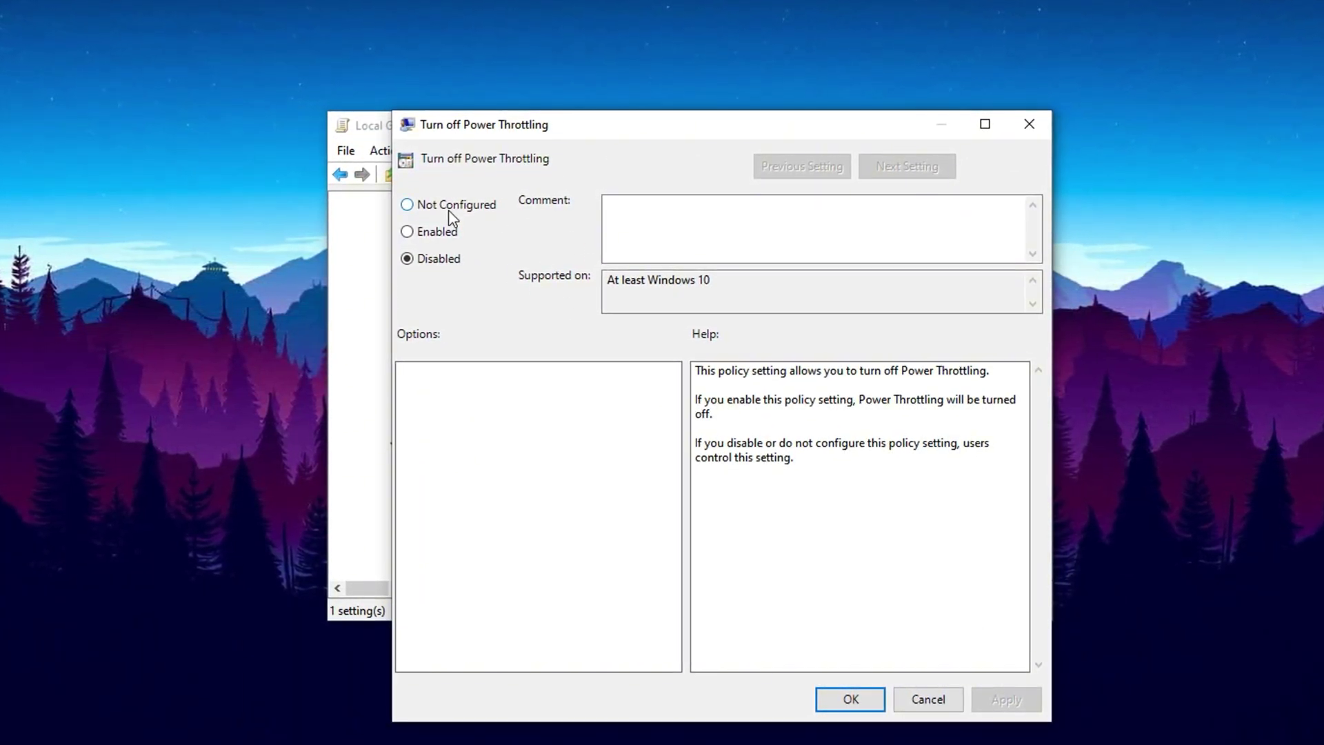
click(429, 234)
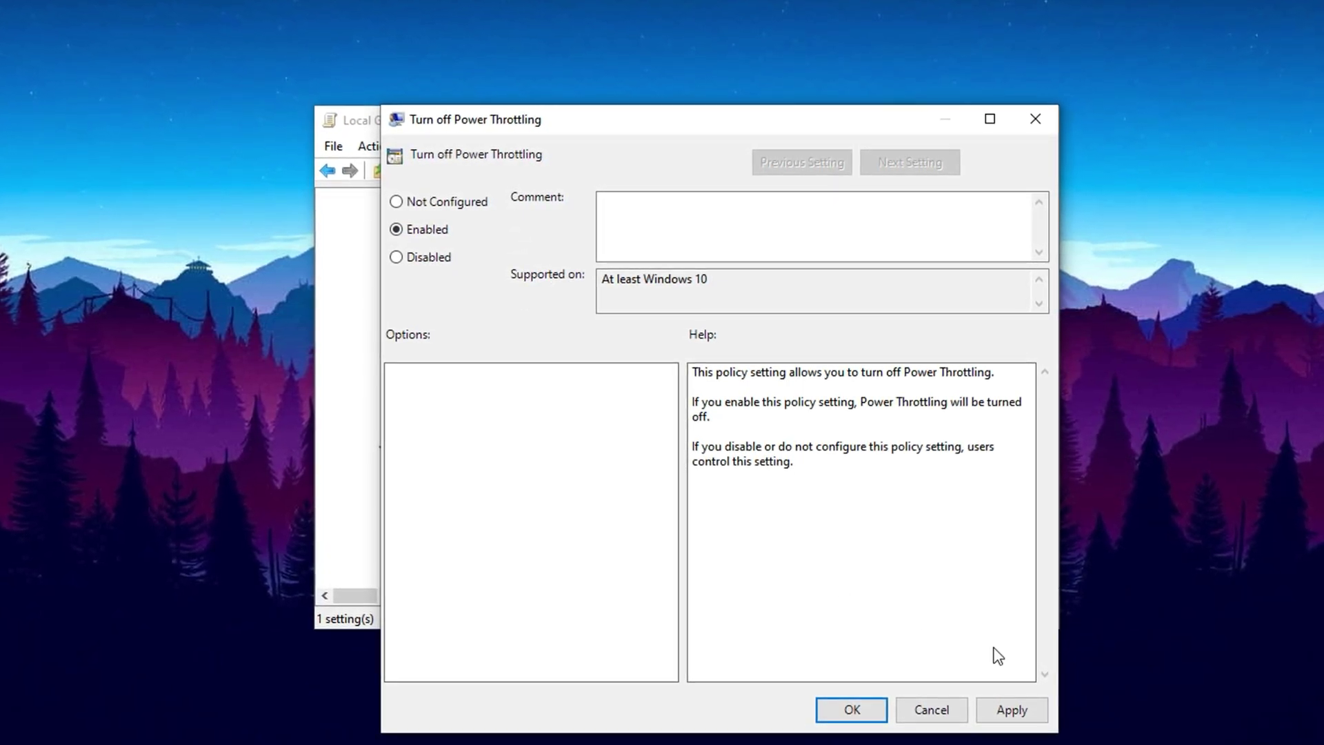
click(1029, 714)
click(858, 714)
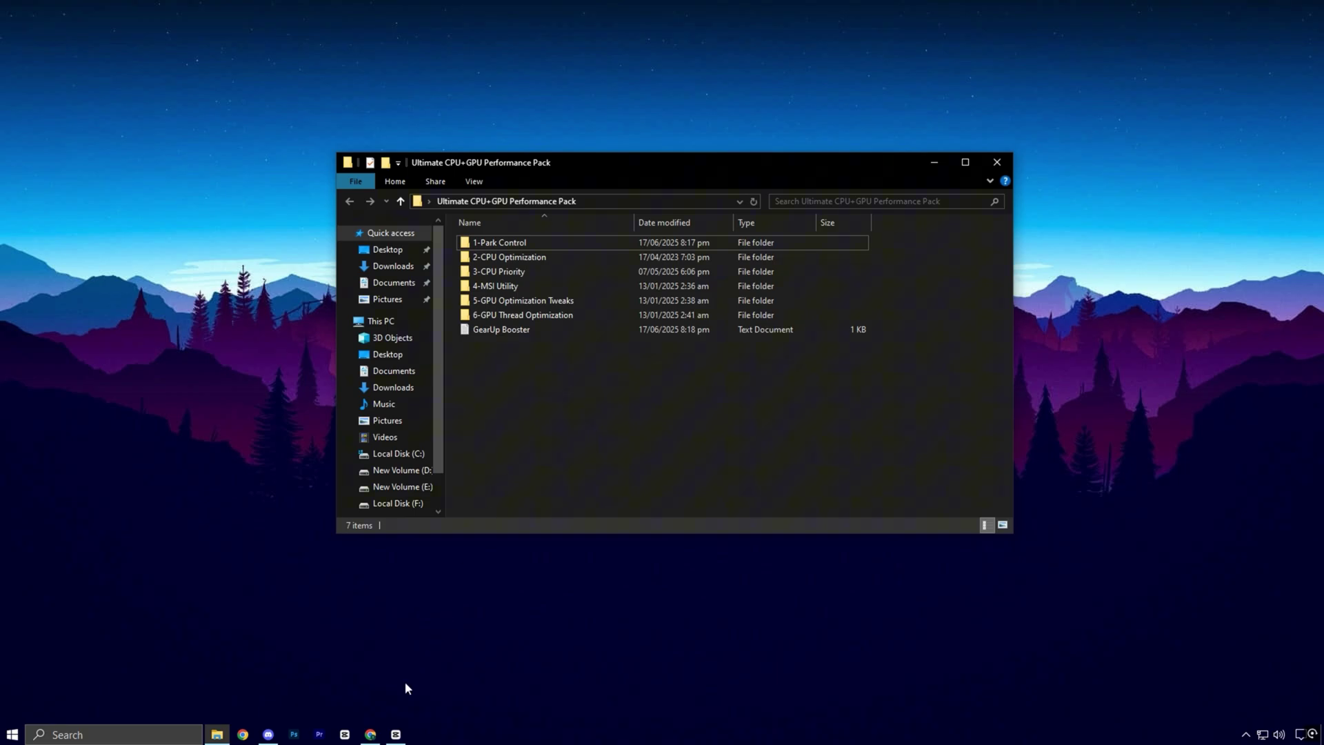
Step: Bring up the uptopacks.com homepage in Chrome and scroll to its Recent Posts
click(370, 734)
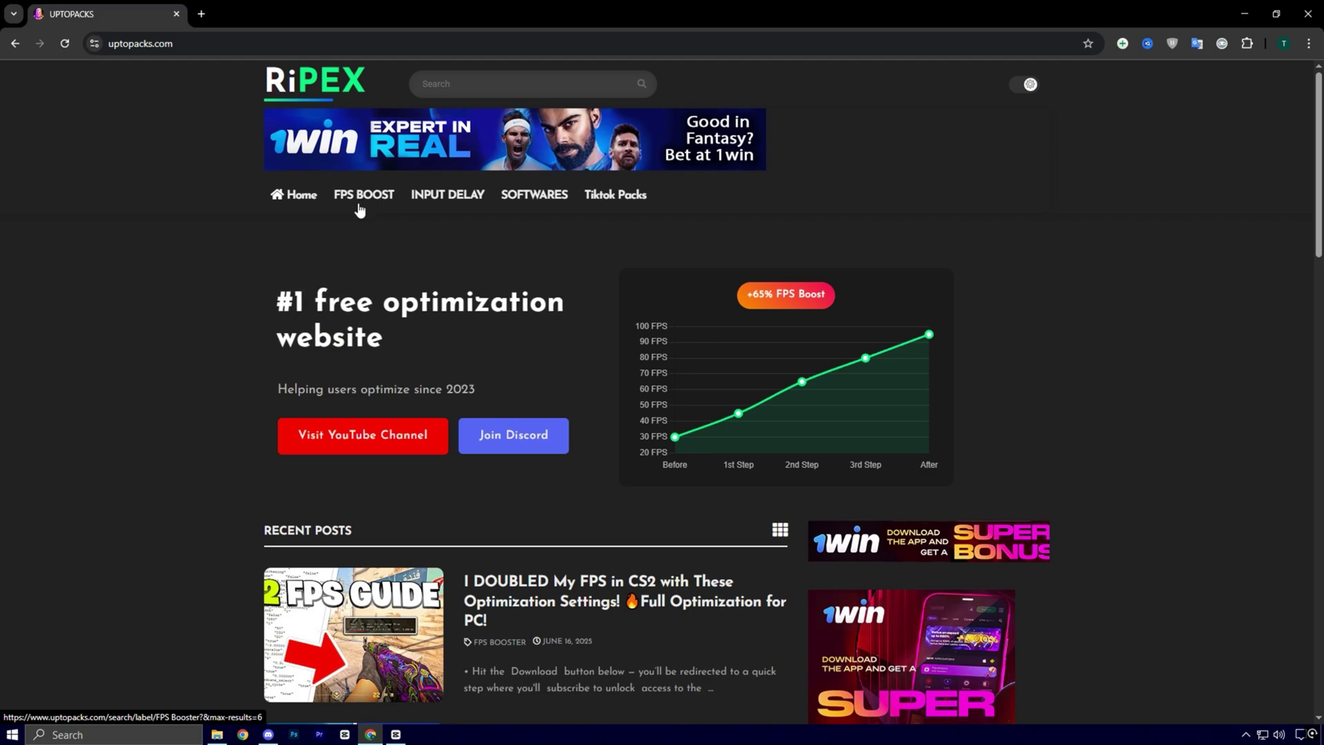
scroll(356, 207, down, 5)
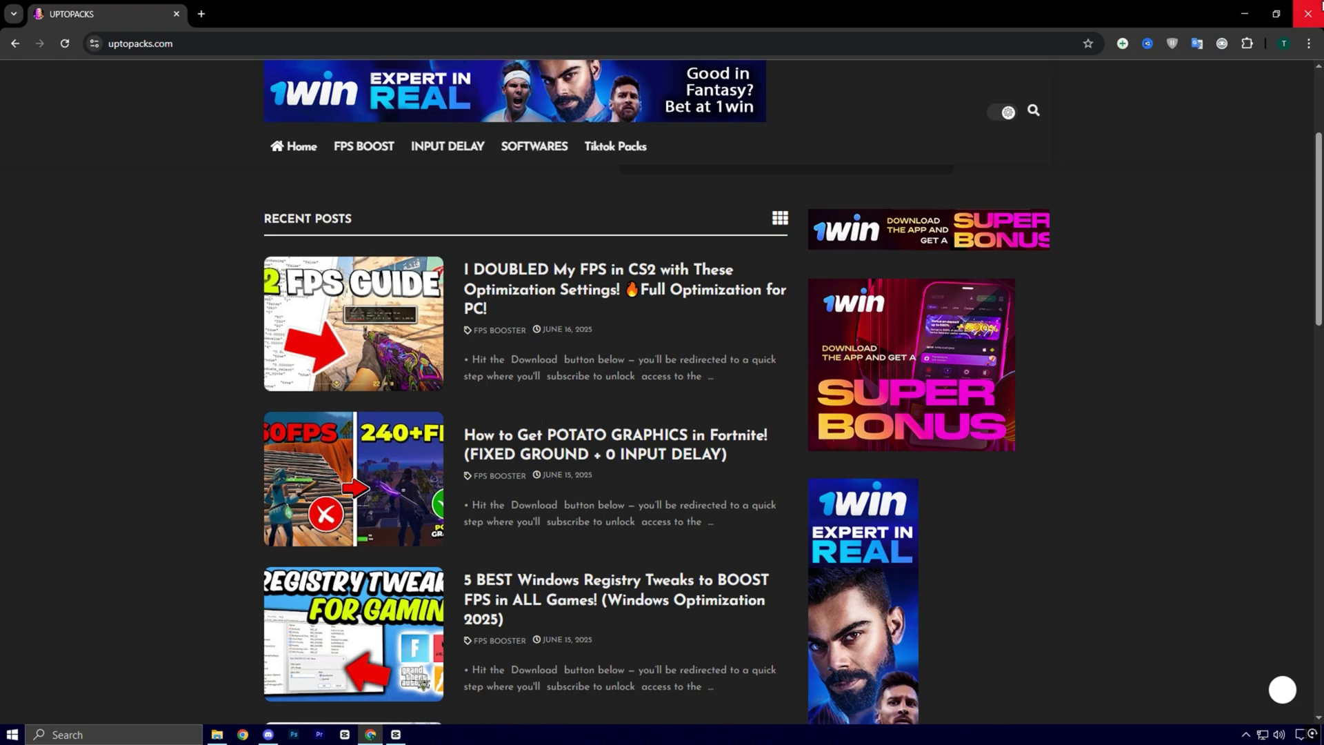
Step: Close the website, open the 1-Park Control folder, and bring up ParkControl from the hidden tray icons
click(1319, 7)
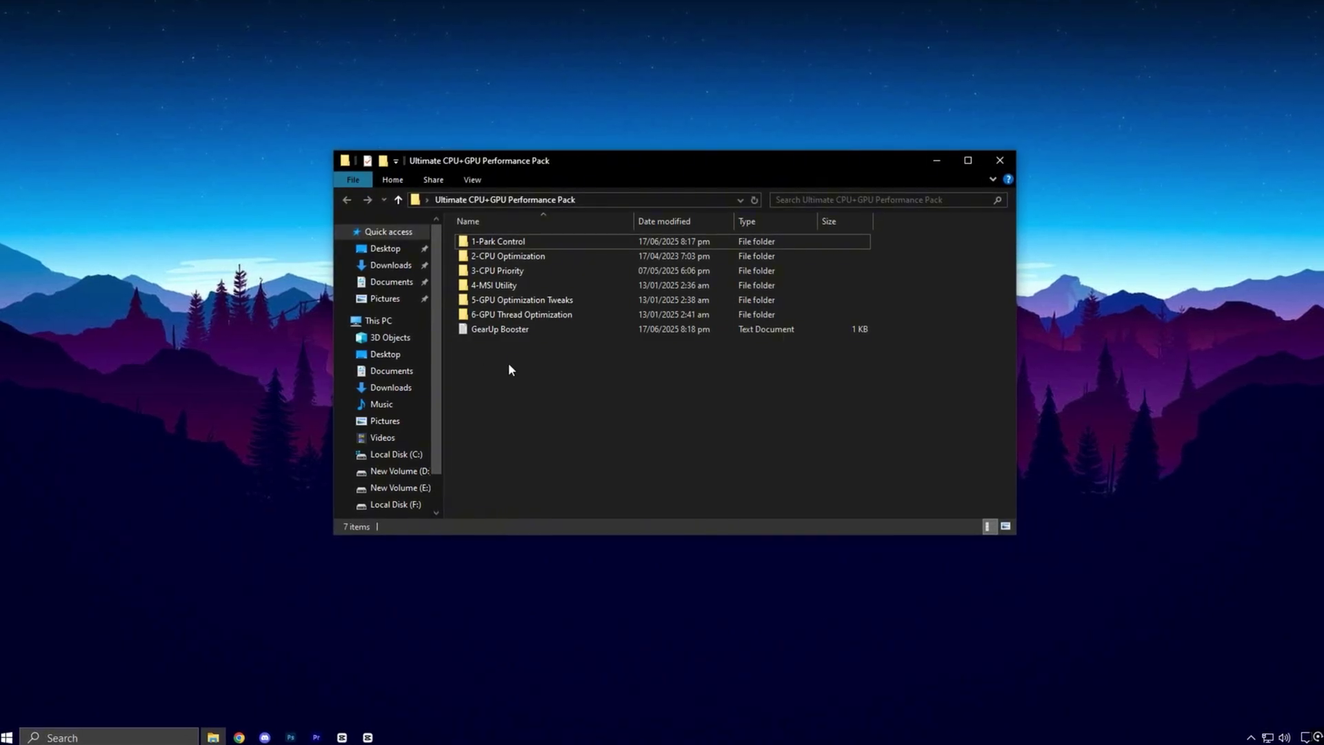
double_click(551, 242)
click(509, 242)
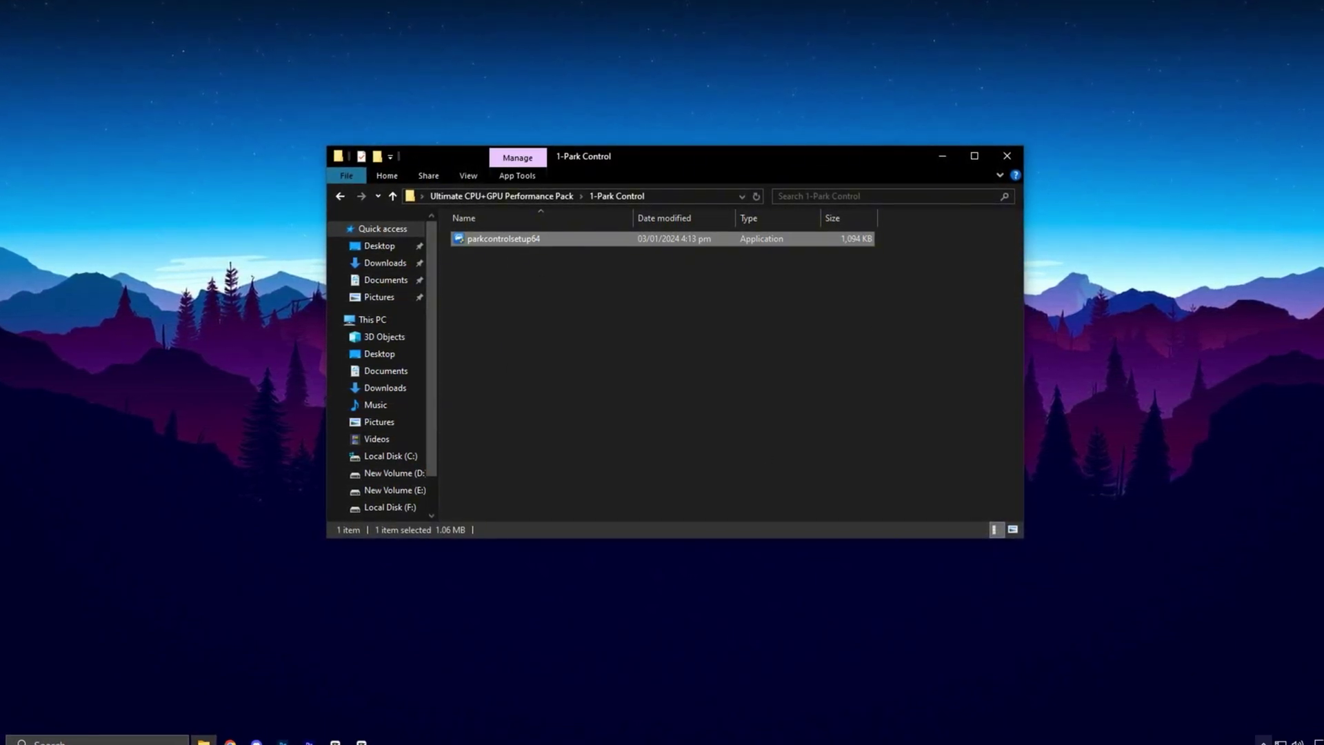
click(1263, 741)
click(1297, 695)
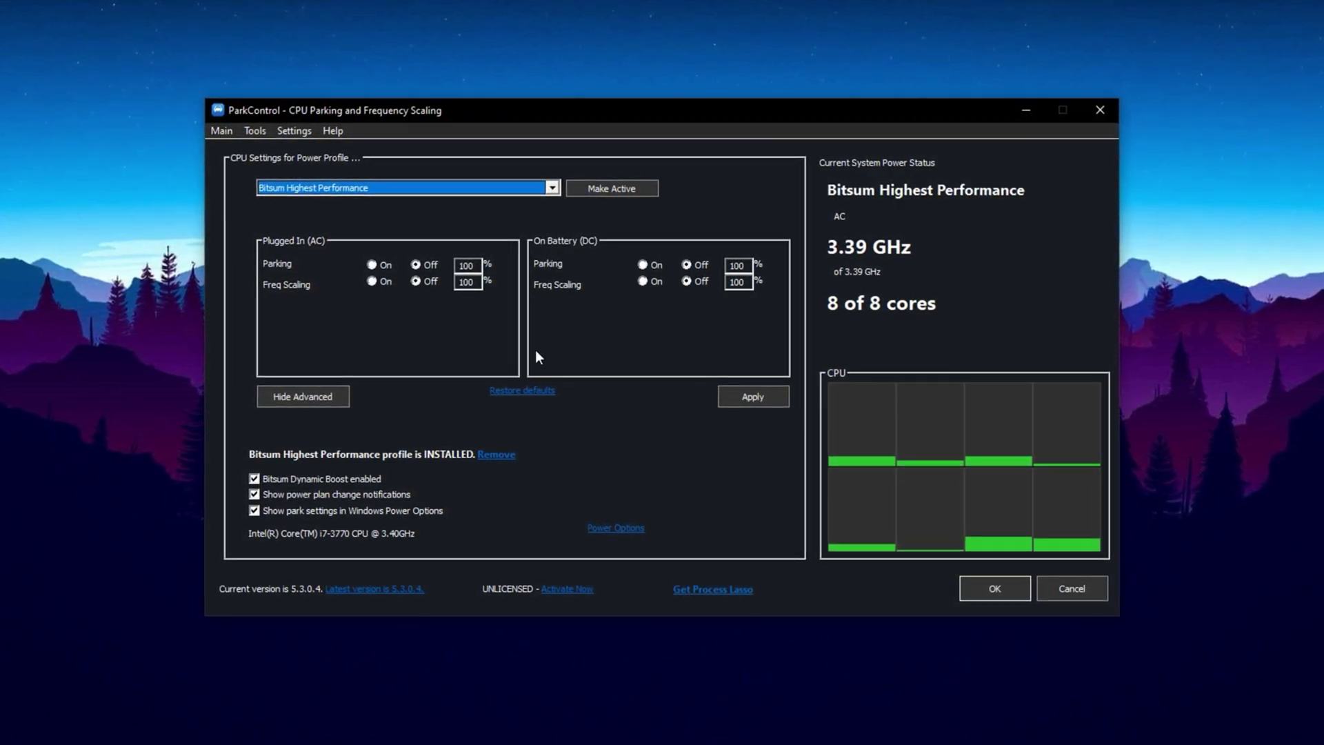
click(552, 188)
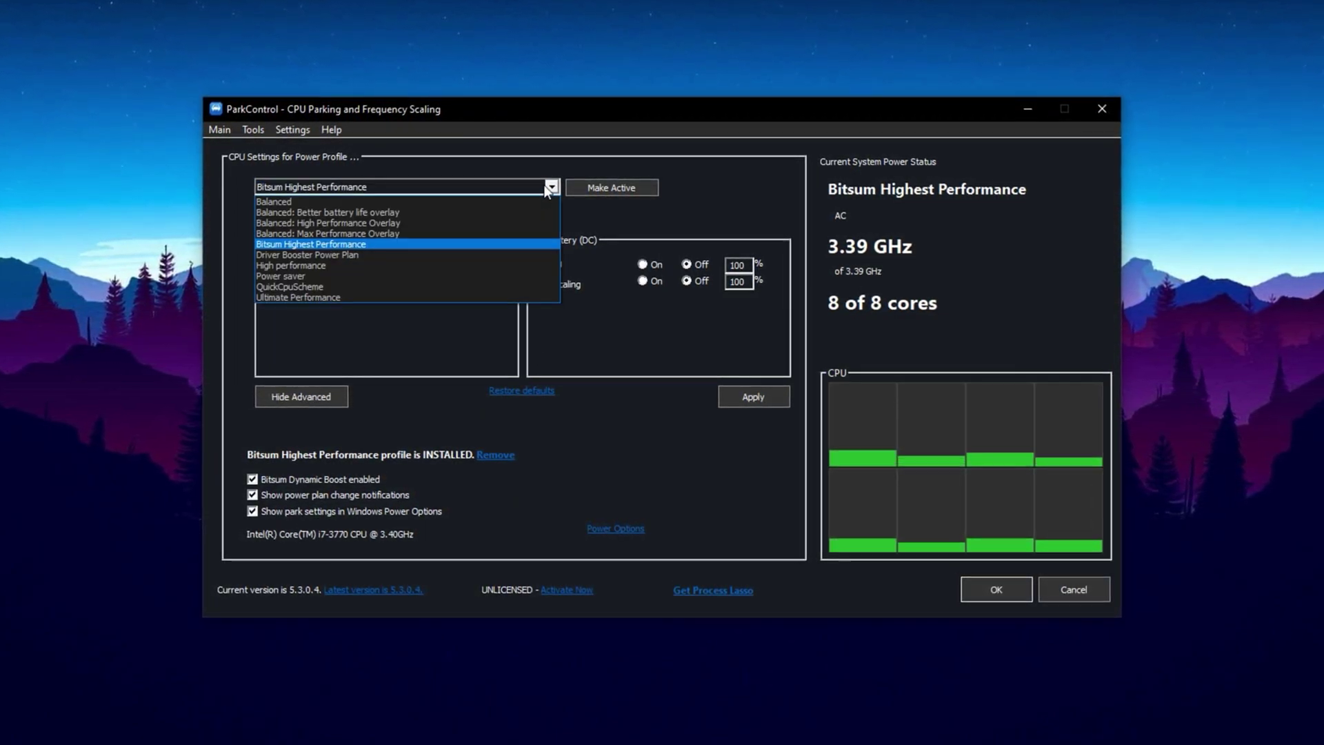
click(328, 242)
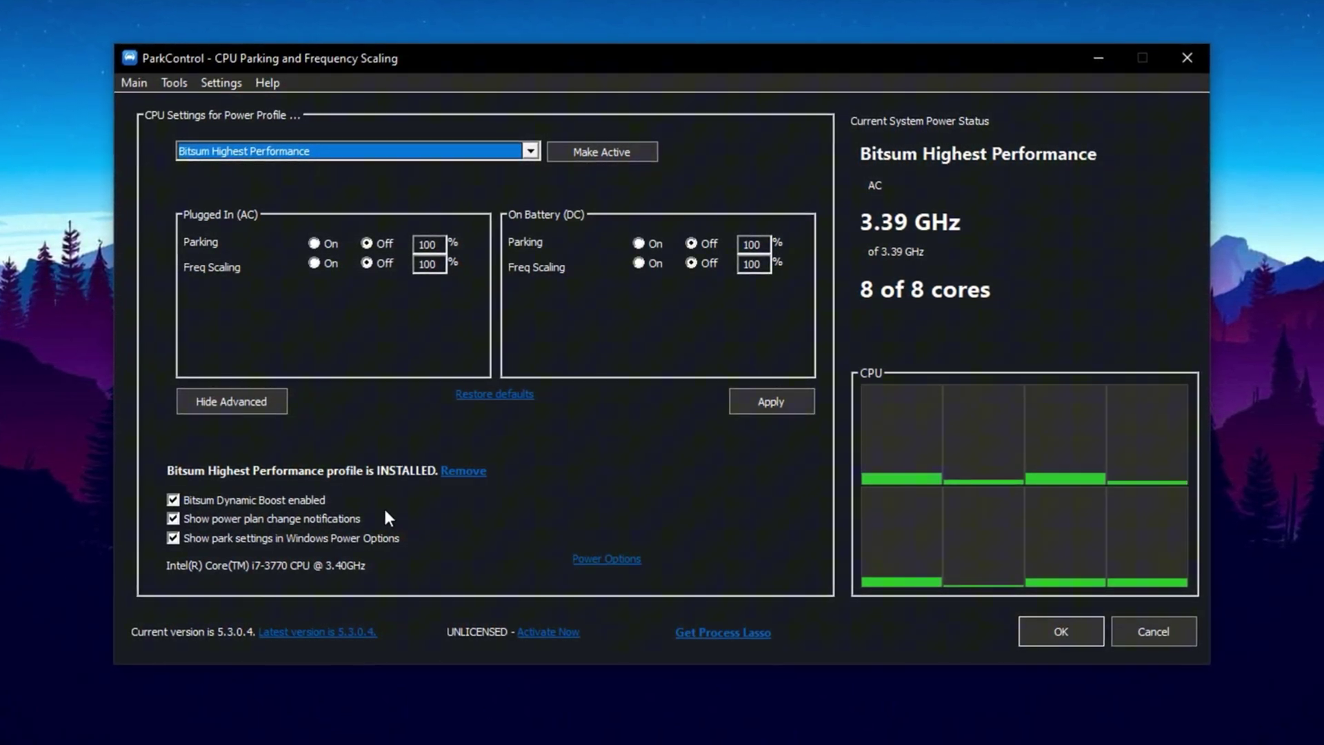
Step: Open the advanced power settings of the Bitsum Highest Performance plan from Power Options
click(597, 571)
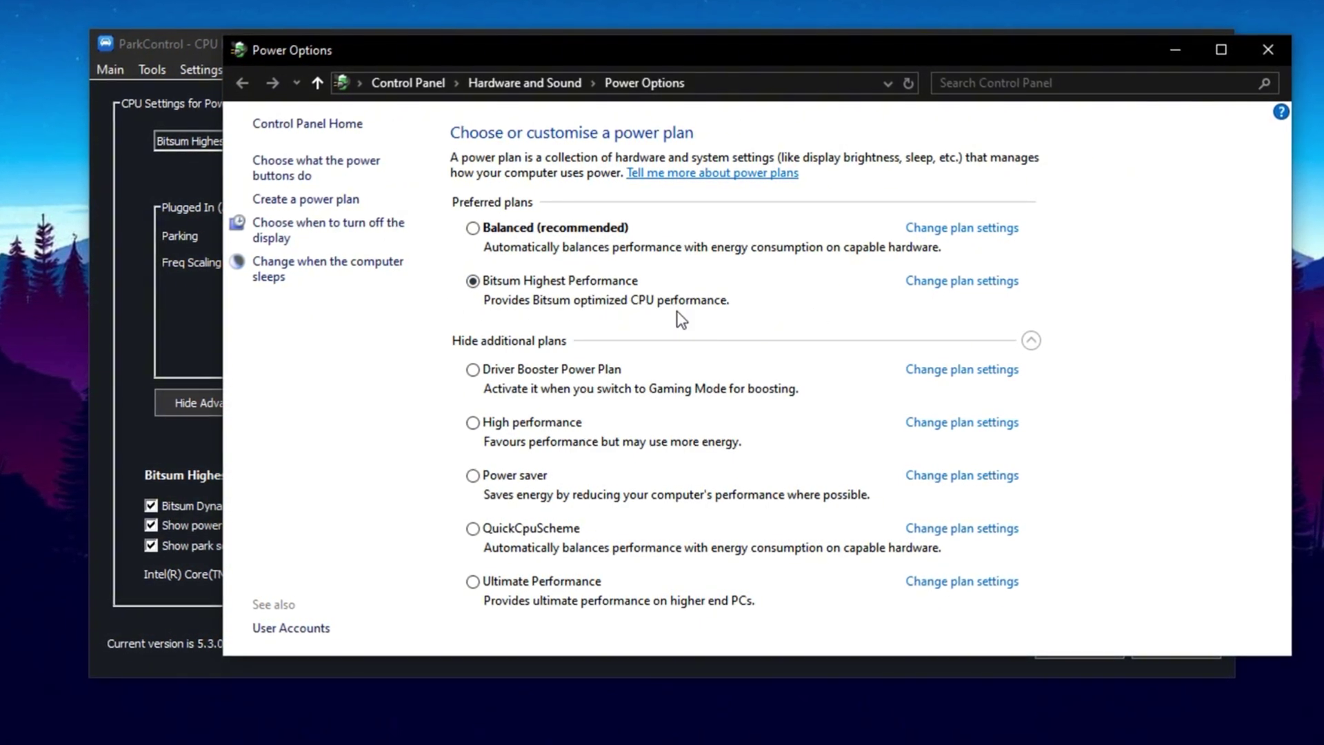
click(953, 282)
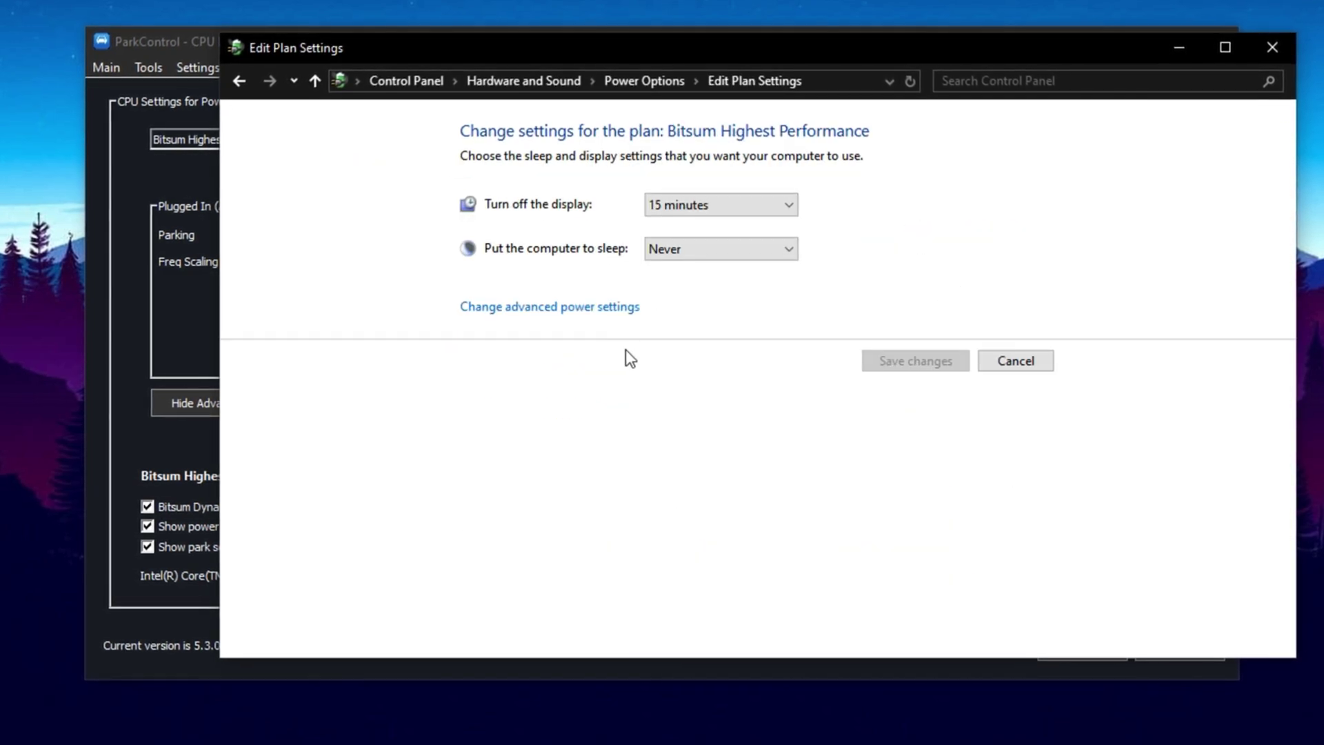
click(502, 308)
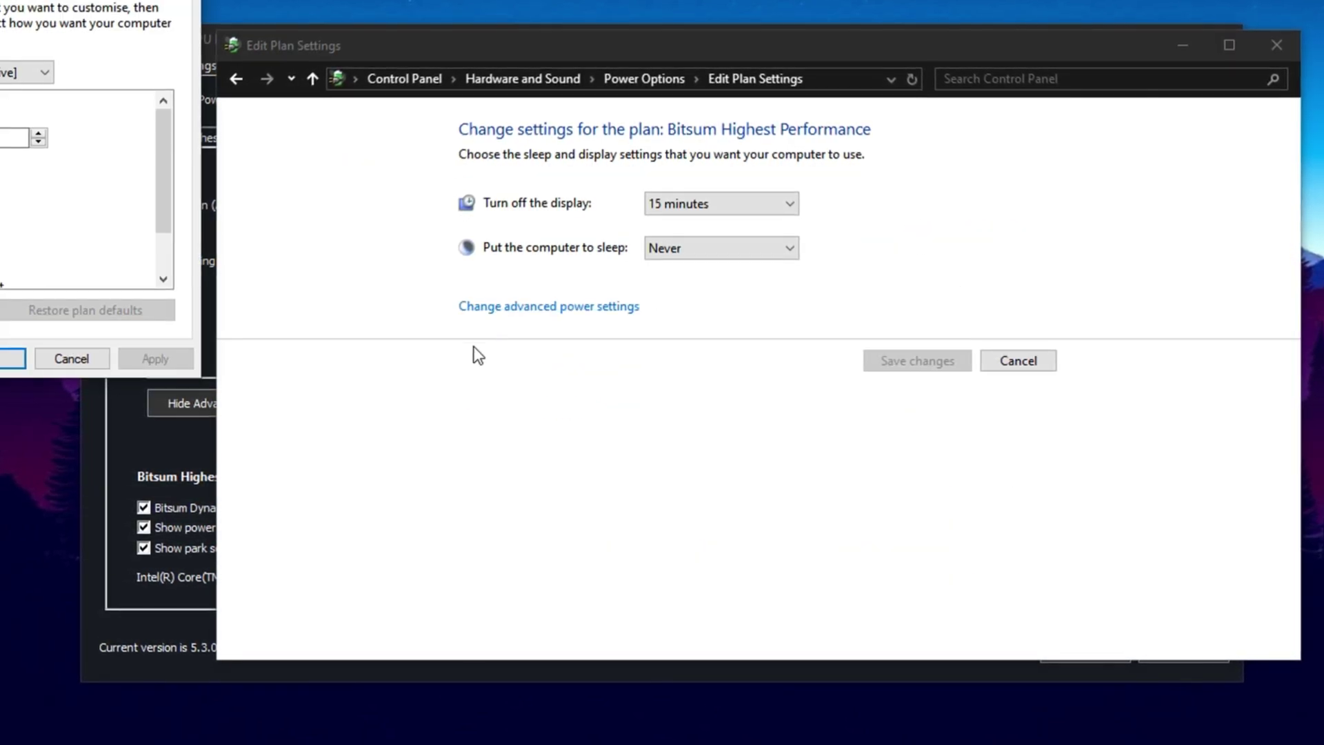
drag(0, 0, 640, 153)
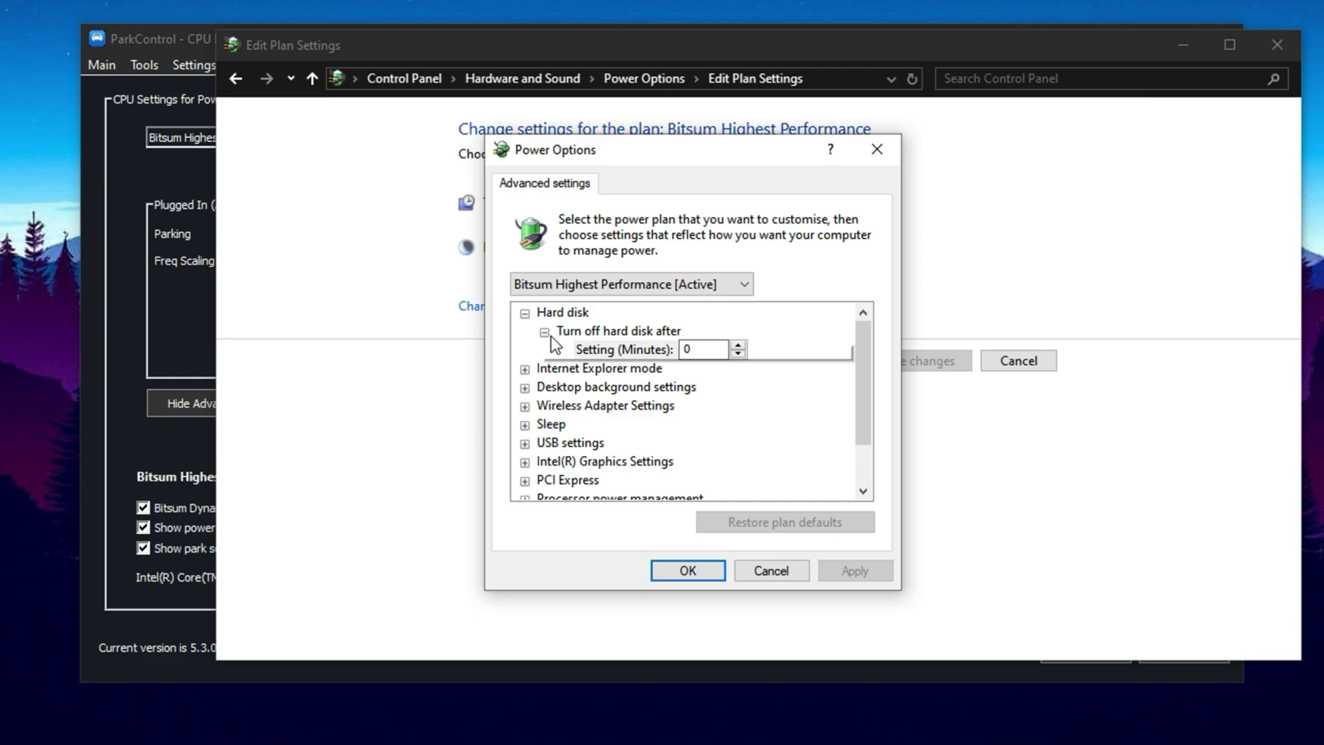
Step: Check Link State Power Management is Off and both core parking min cores entries are 100%, then confirm
click(565, 482)
scroll(556, 483, down, 1)
double_click(626, 425)
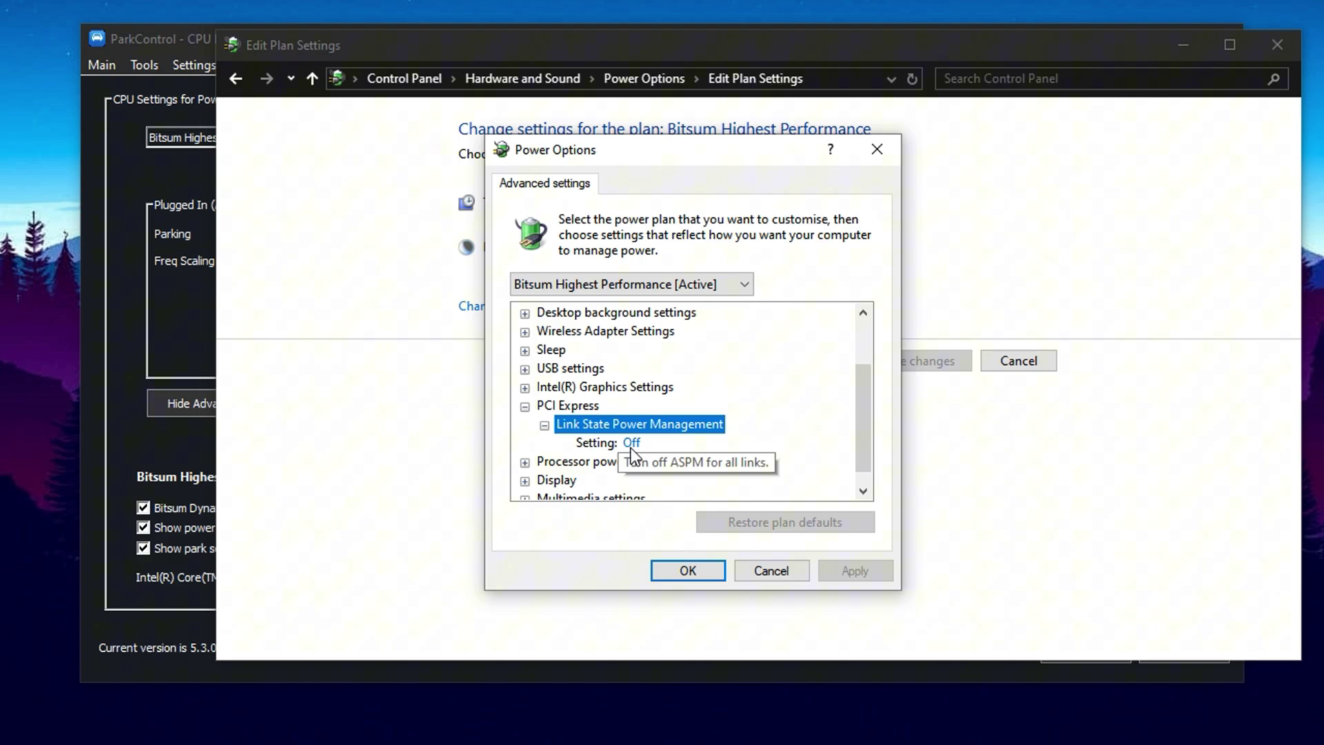
scroll(669, 462, down, 1)
double_click(636, 450)
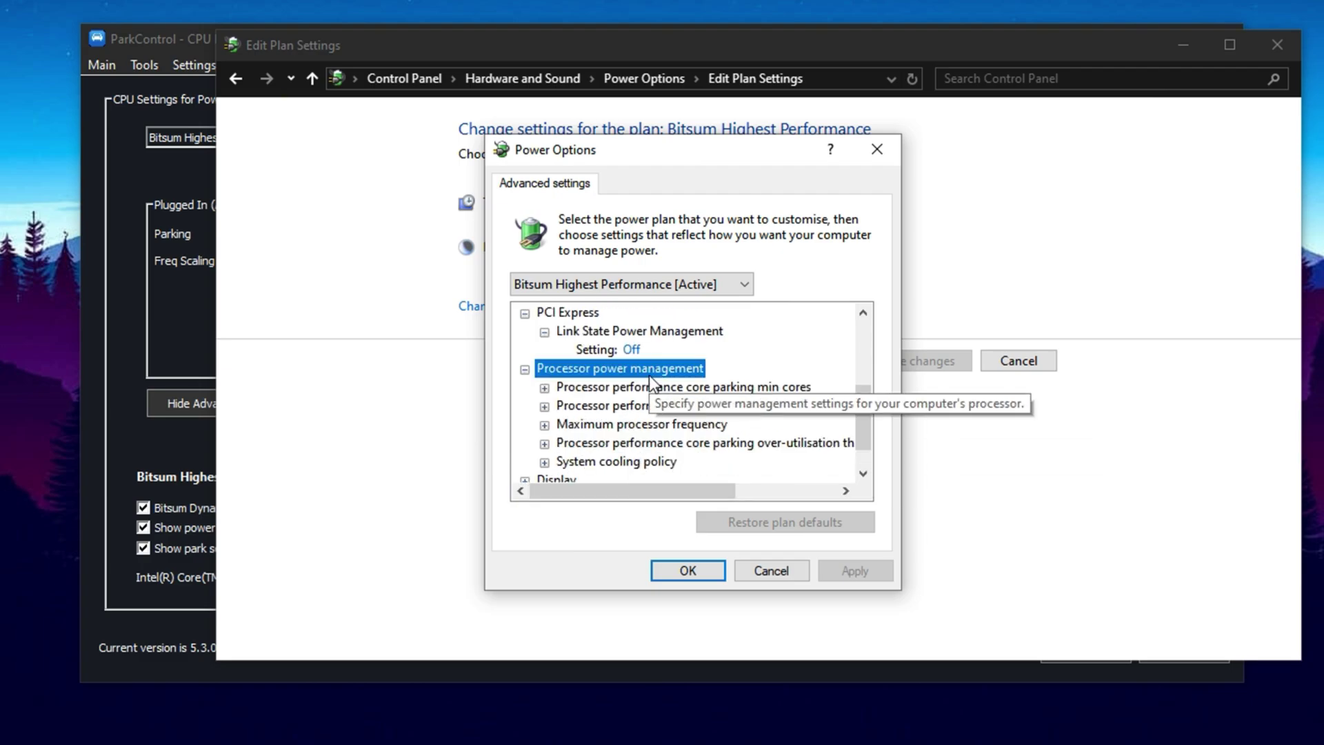
double_click(648, 386)
click(636, 422)
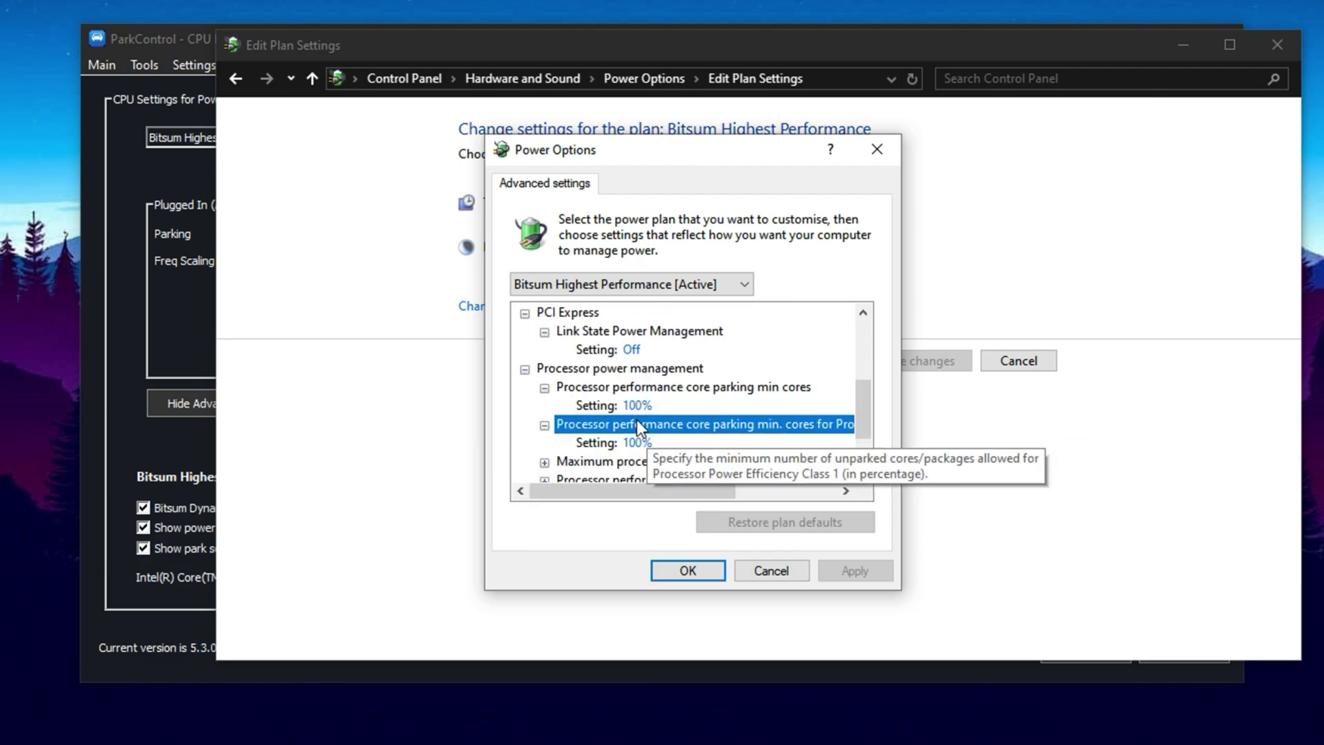
double_click(656, 422)
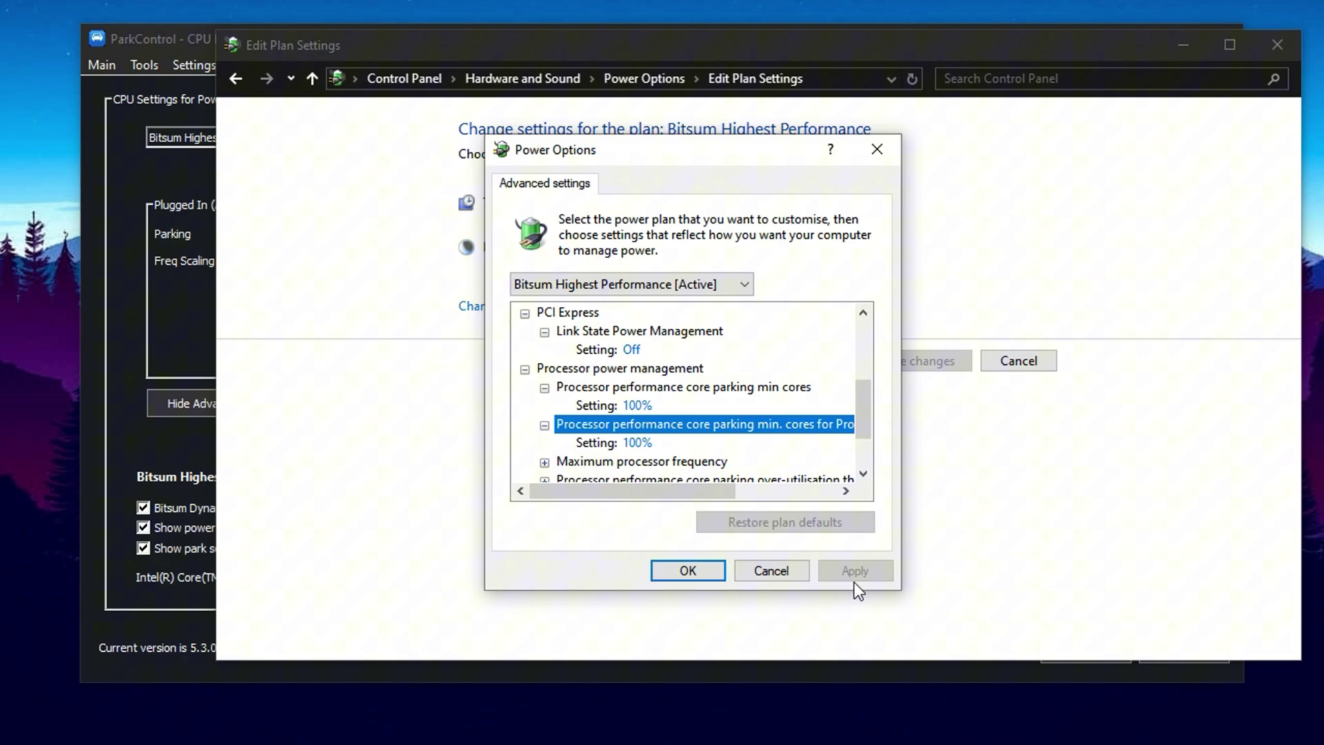
click(674, 572)
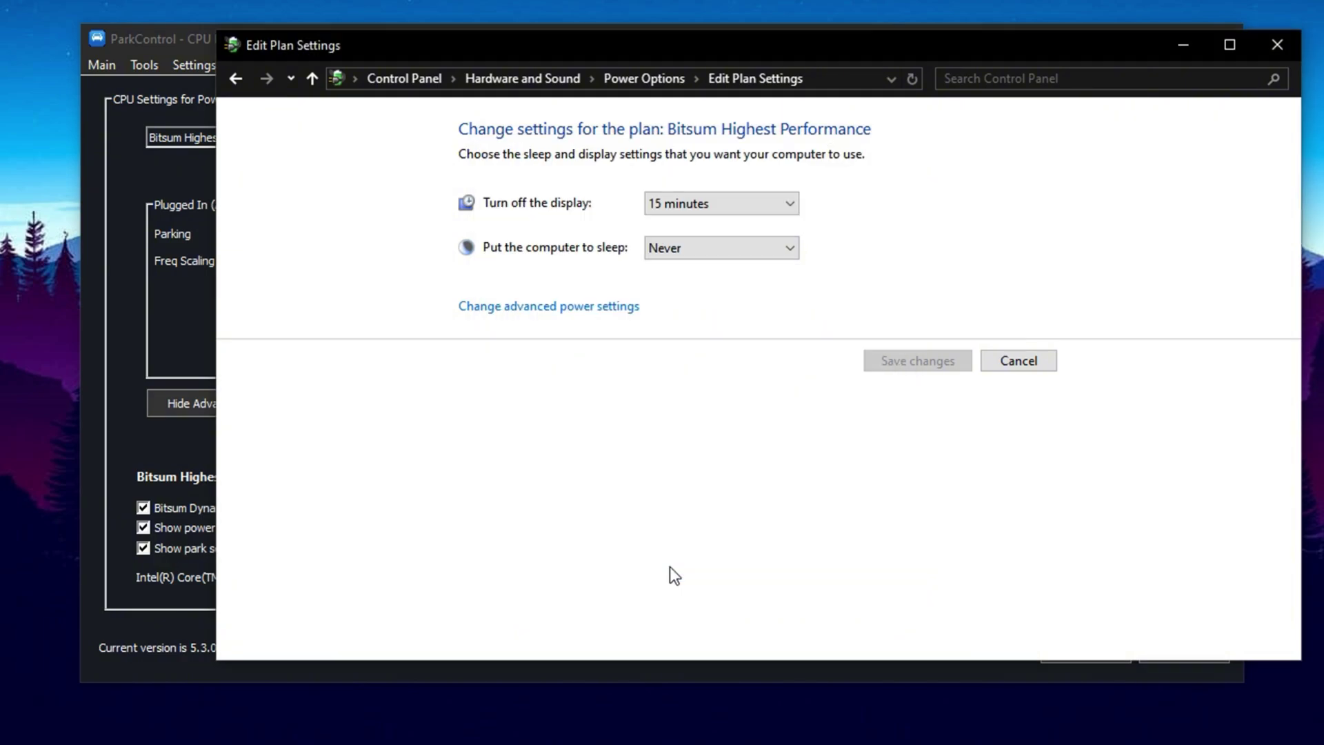
Step: Close the plan settings page and apply the Bitsum Highest Performance profile in ParkControl
click(1278, 46)
click(765, 404)
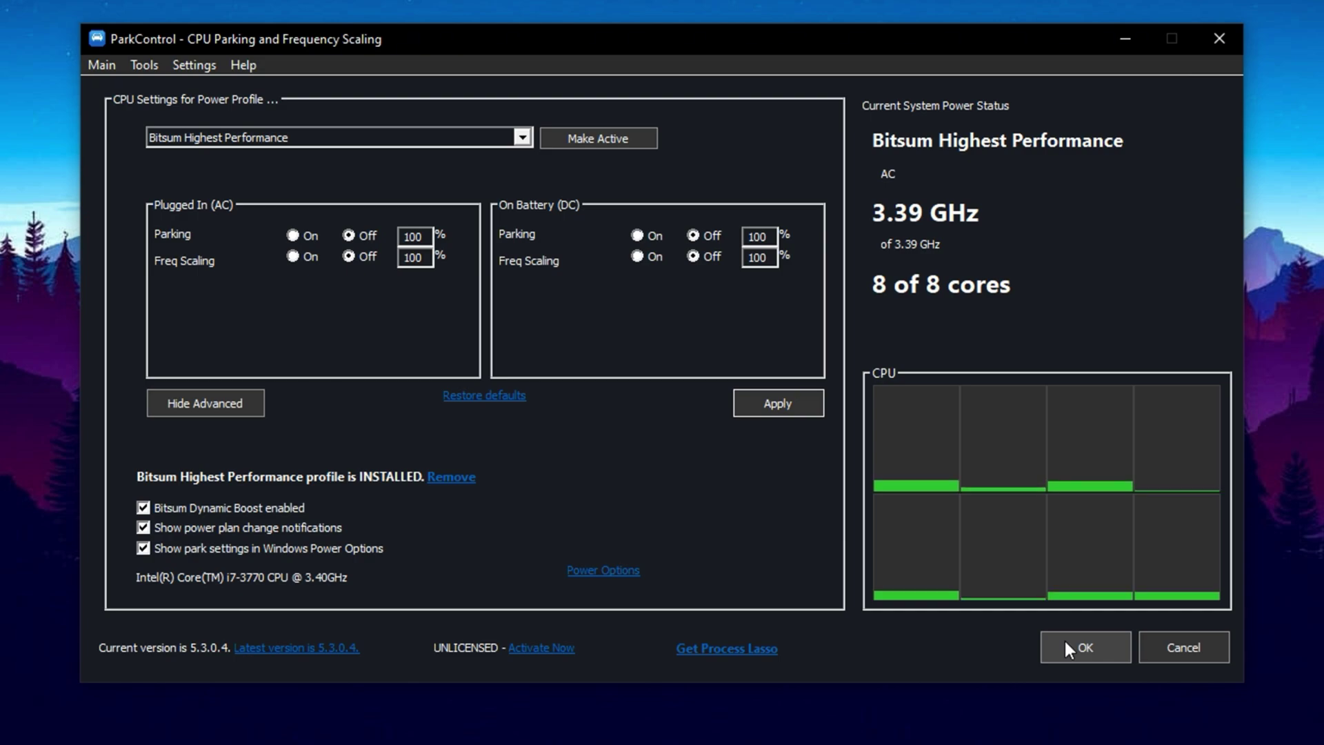
Step: Close ParkControl with OK, go up to the pack folder, and open 2-CPU Optimization
click(1065, 640)
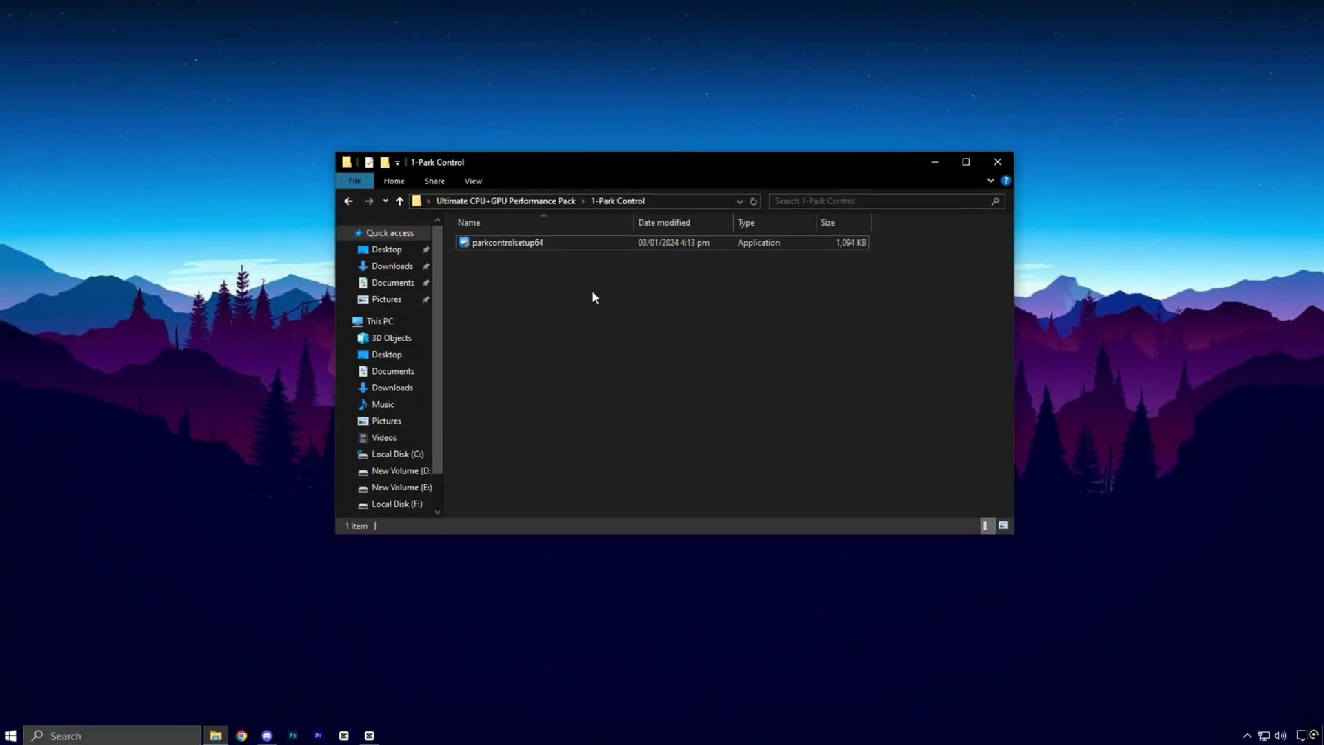
key(alt+Up)
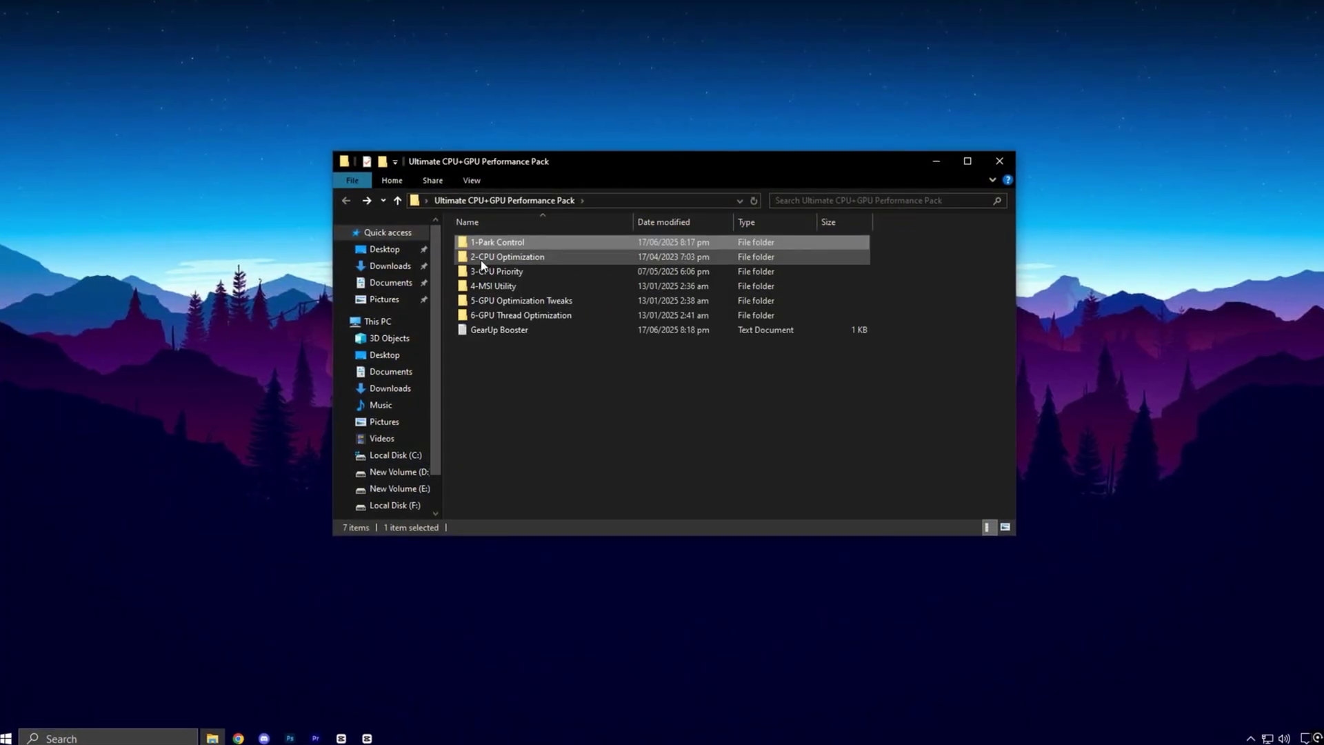
click(509, 260)
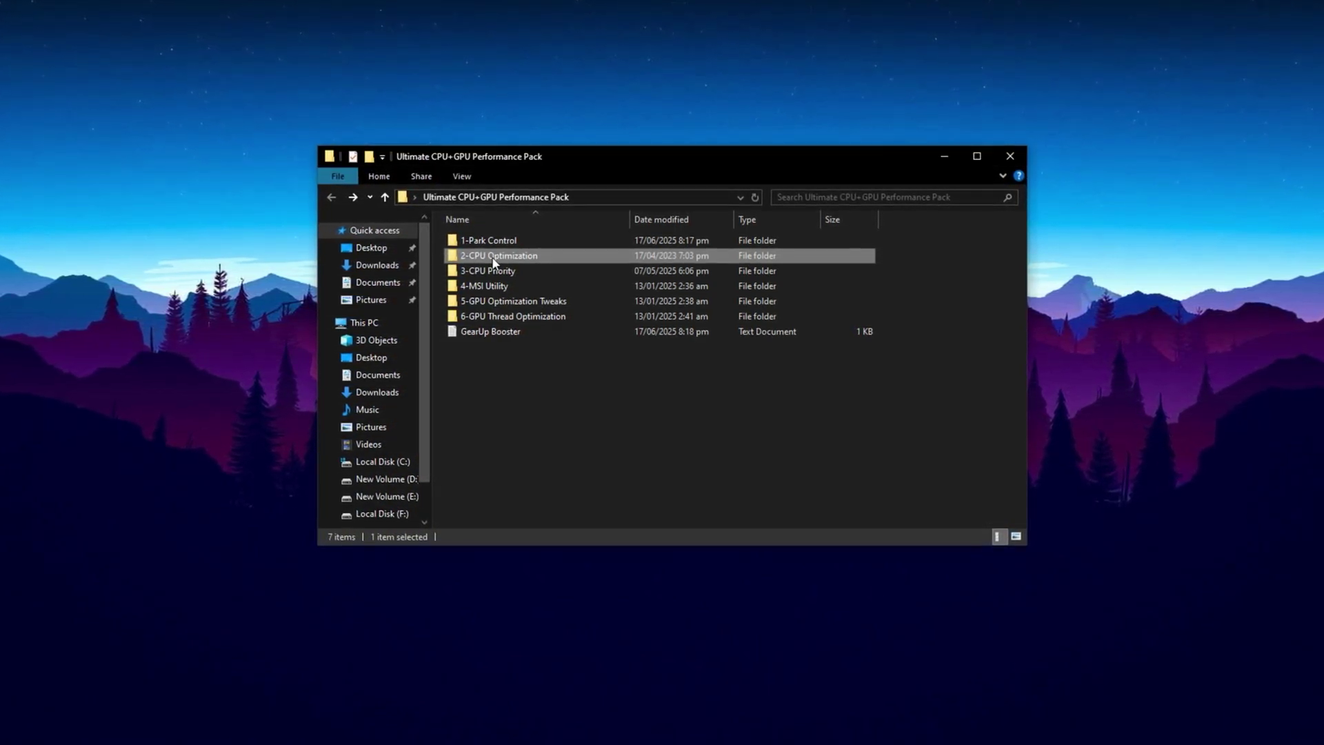
double_click(493, 257)
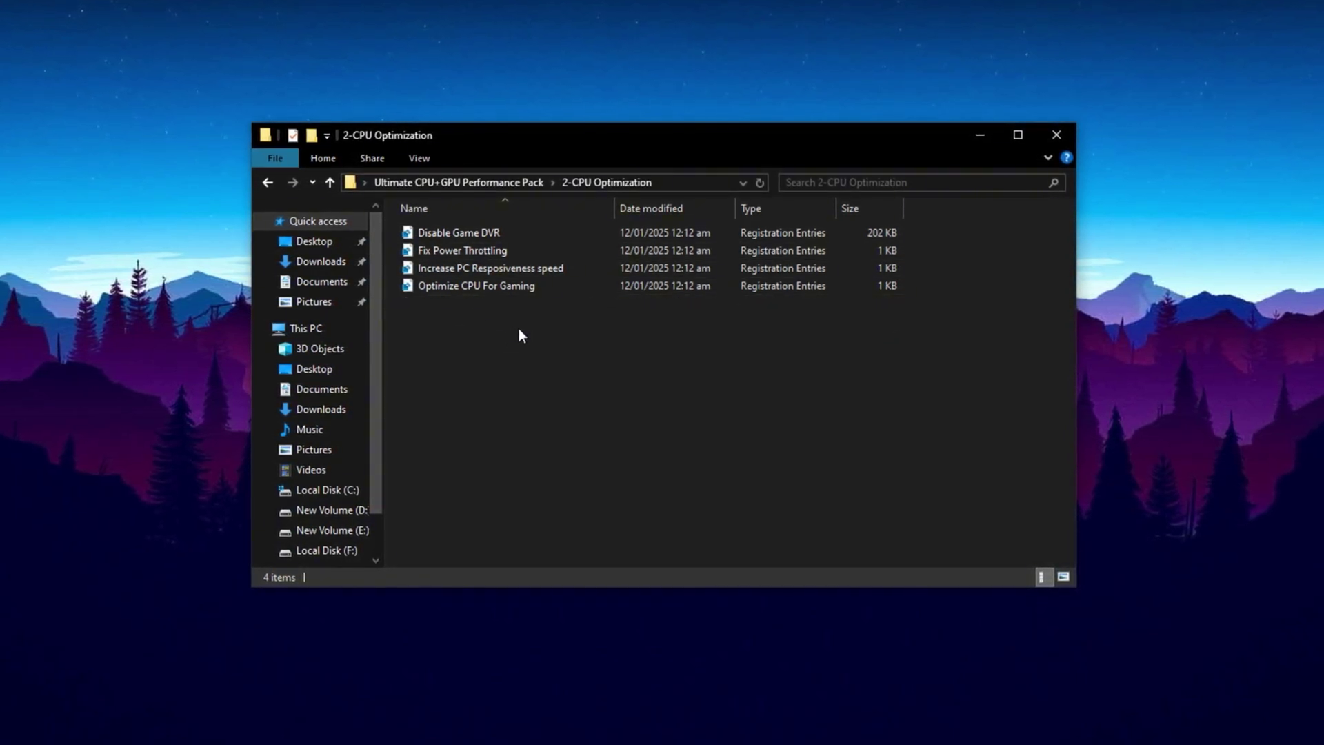
key(BackSpace)
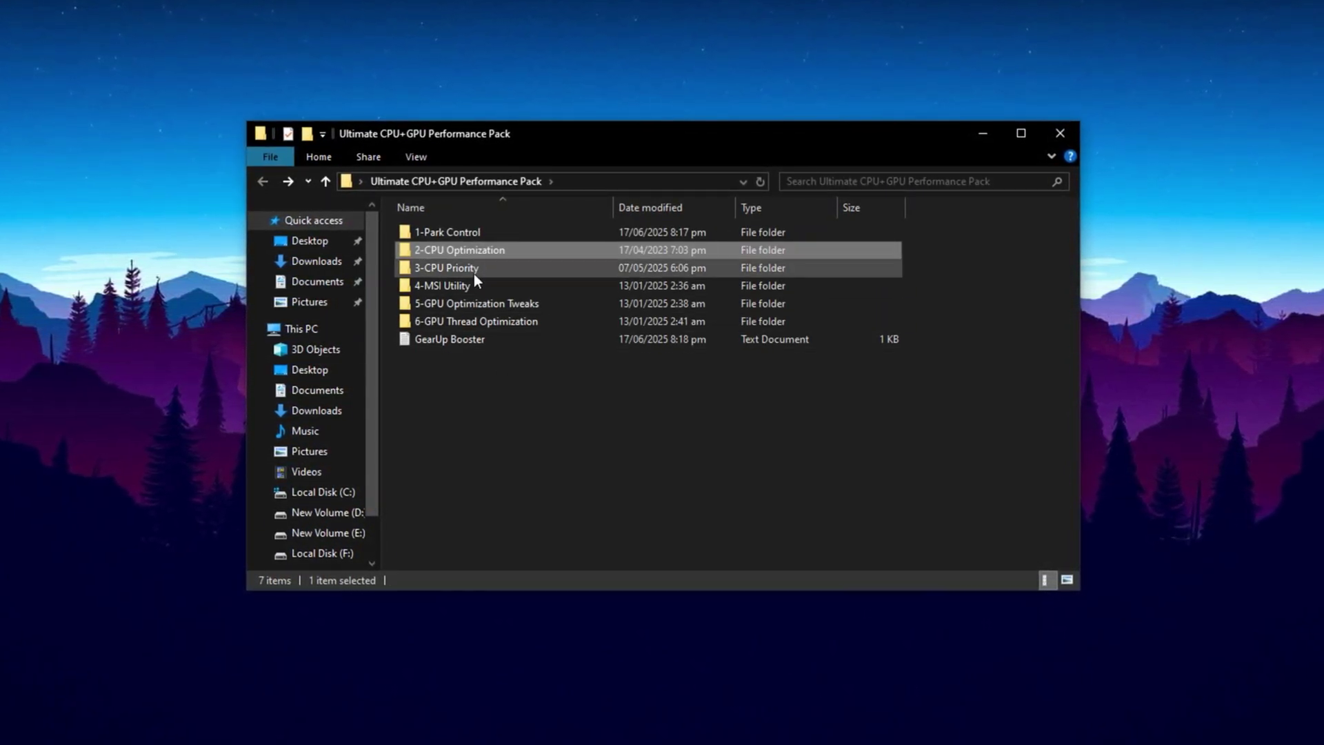
double_click(507, 271)
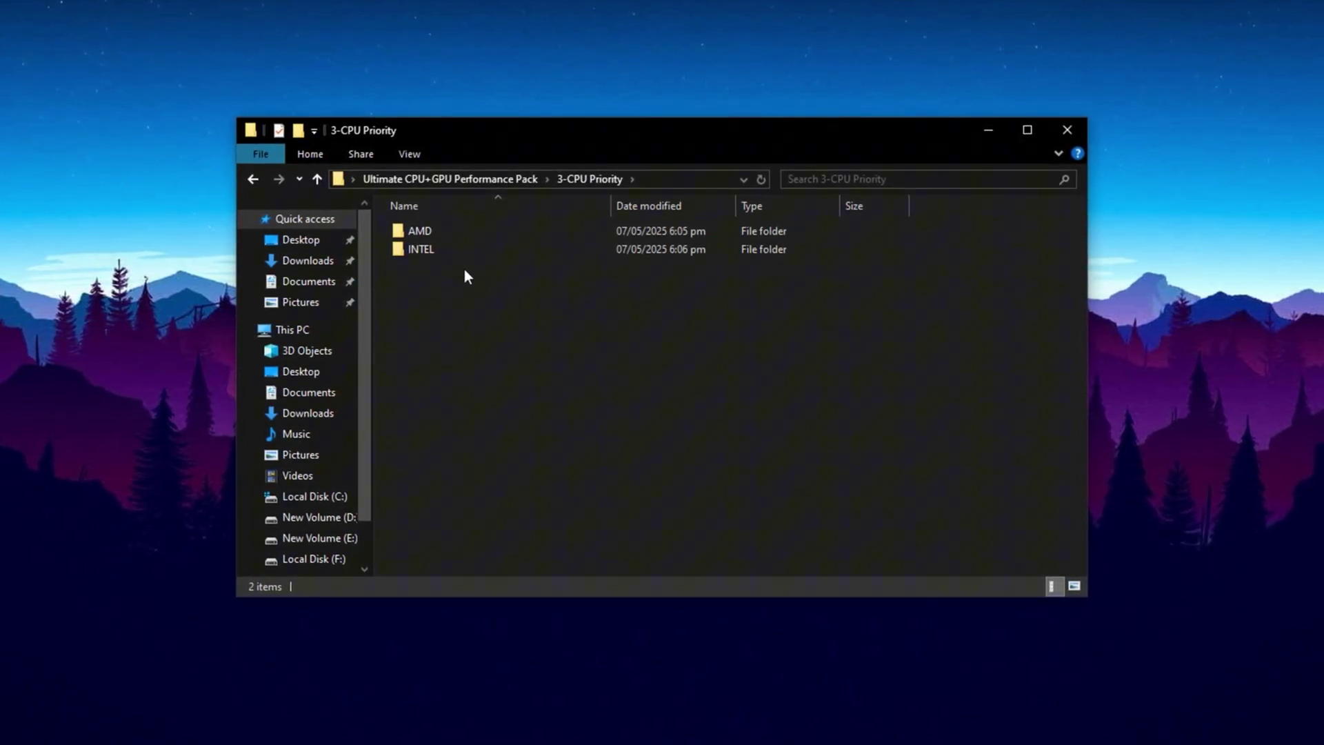
click(453, 254)
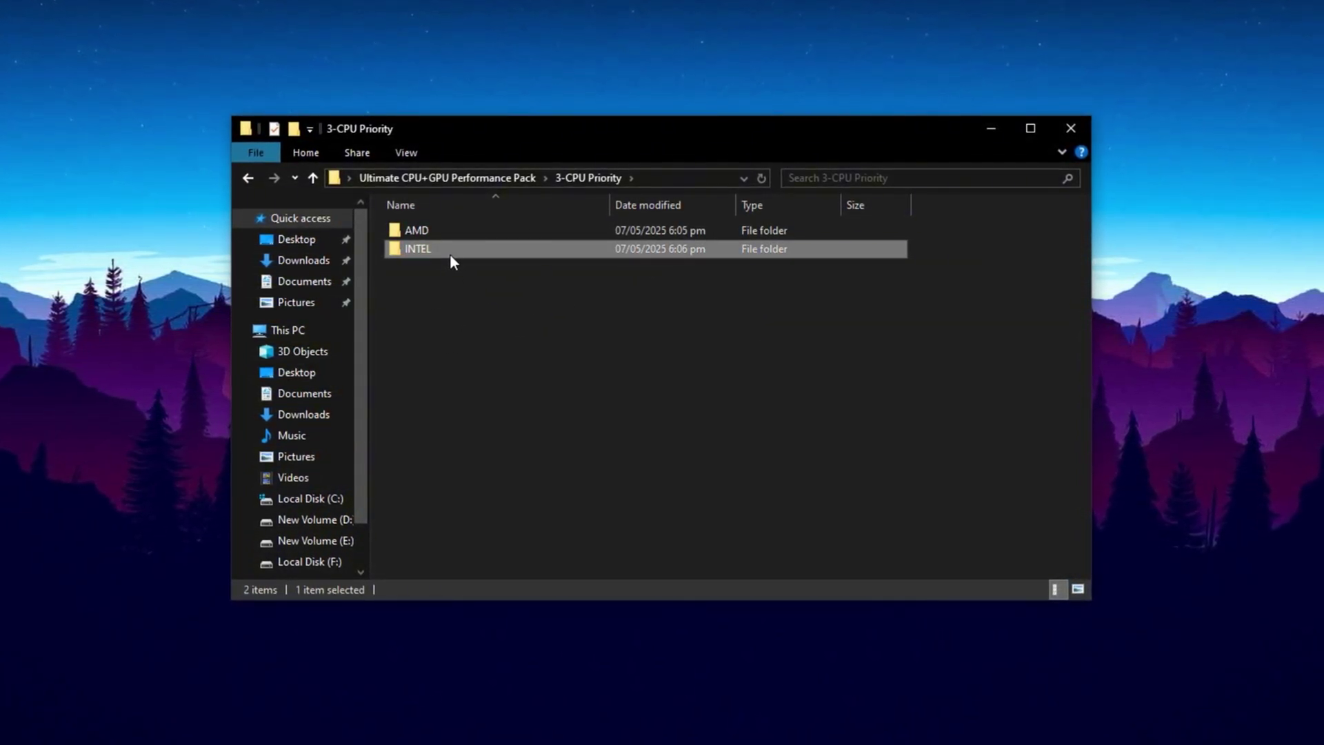
click(450, 230)
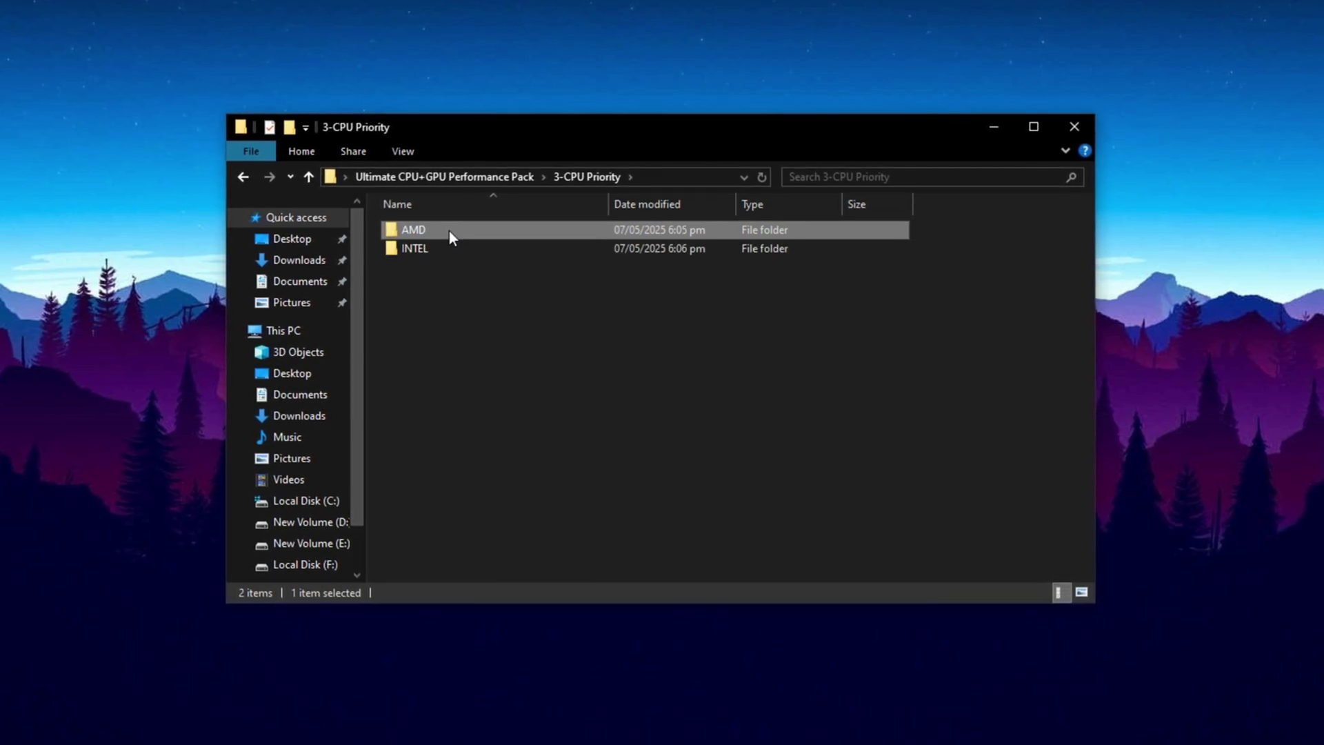
double_click(455, 247)
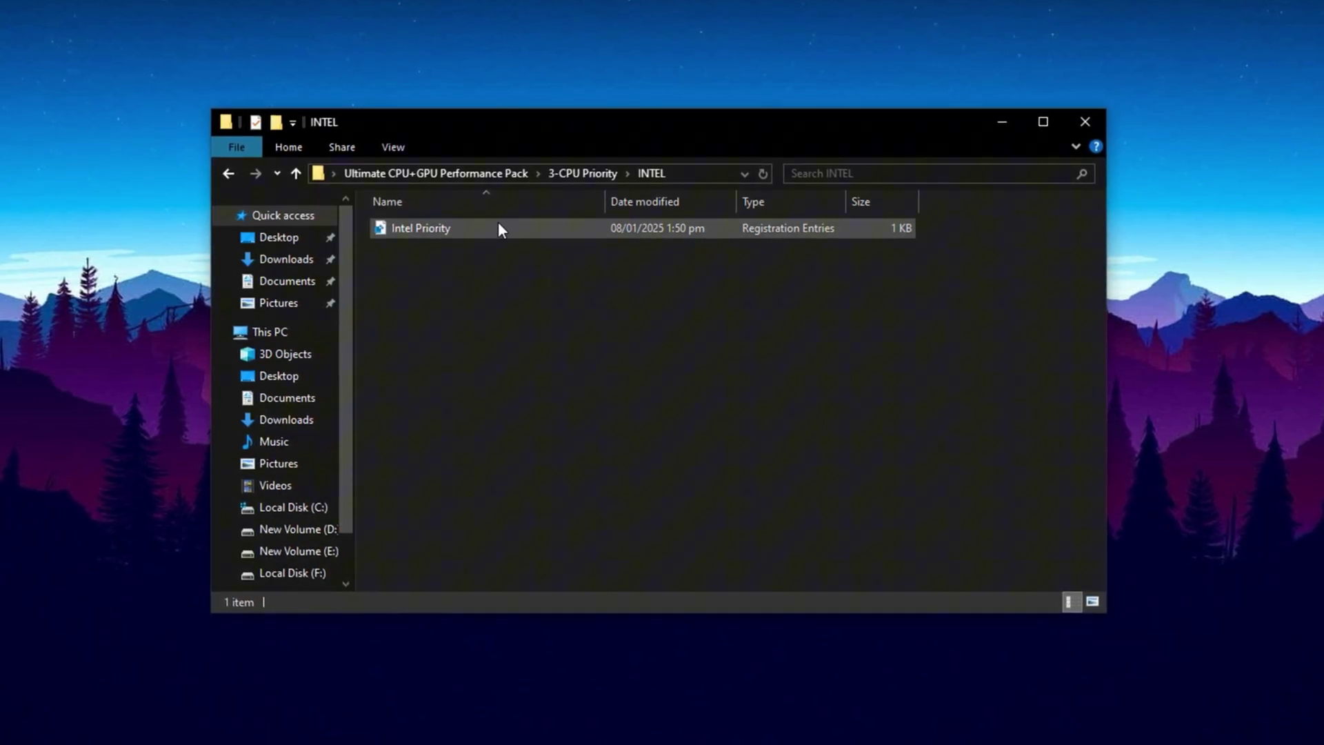
key(alt+Up)
double_click(432, 230)
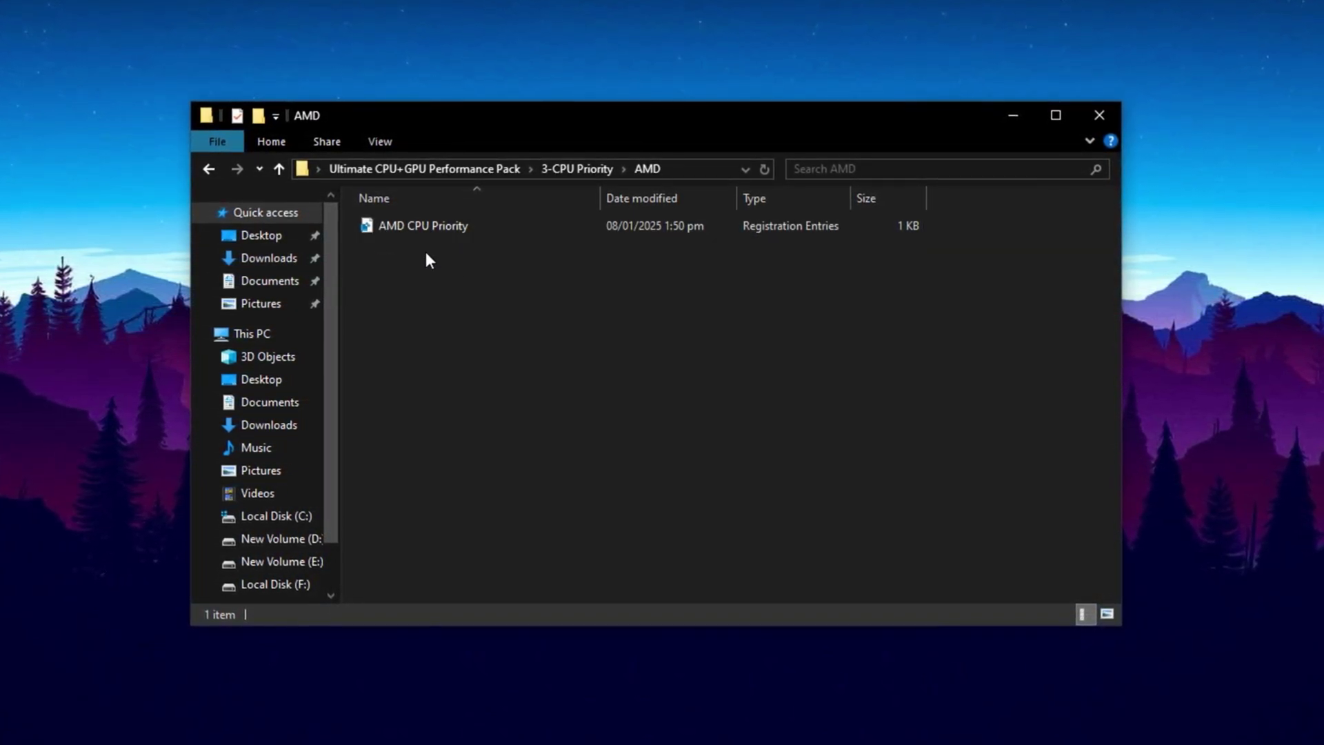
click(428, 225)
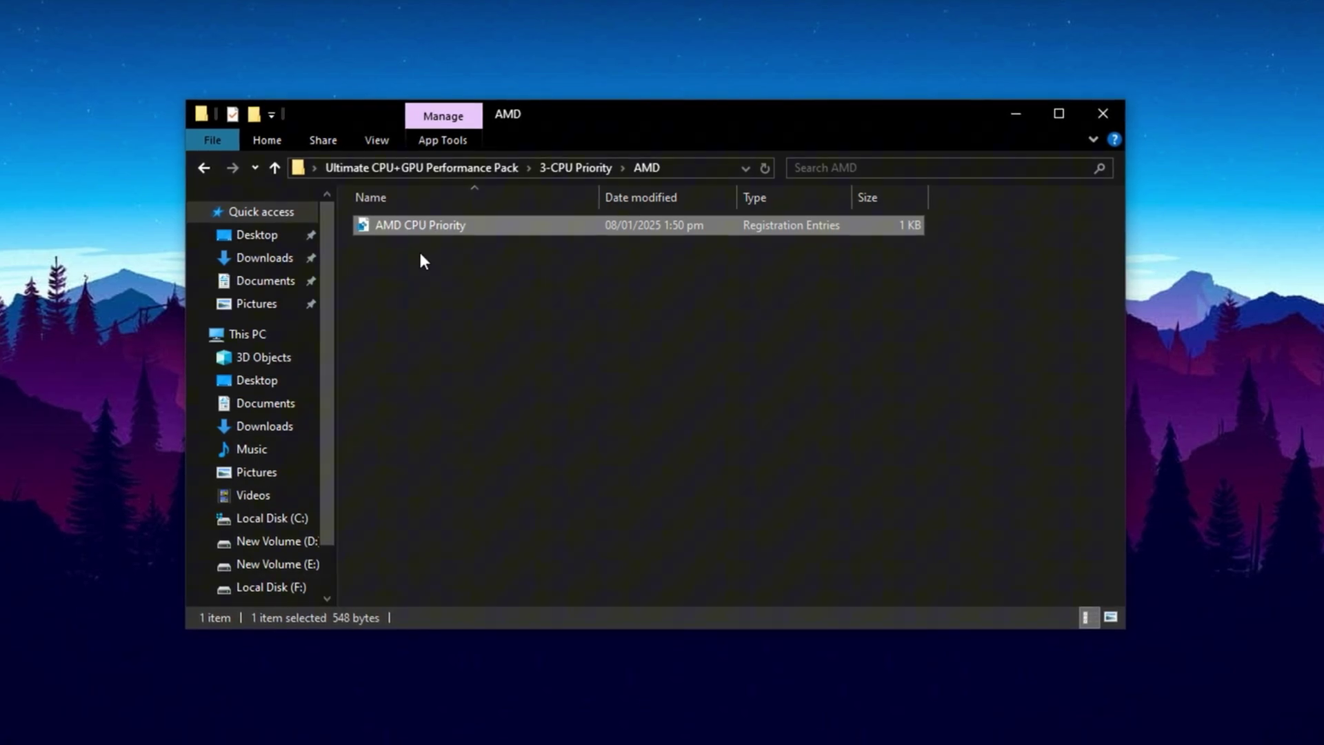
key(alt+Up)
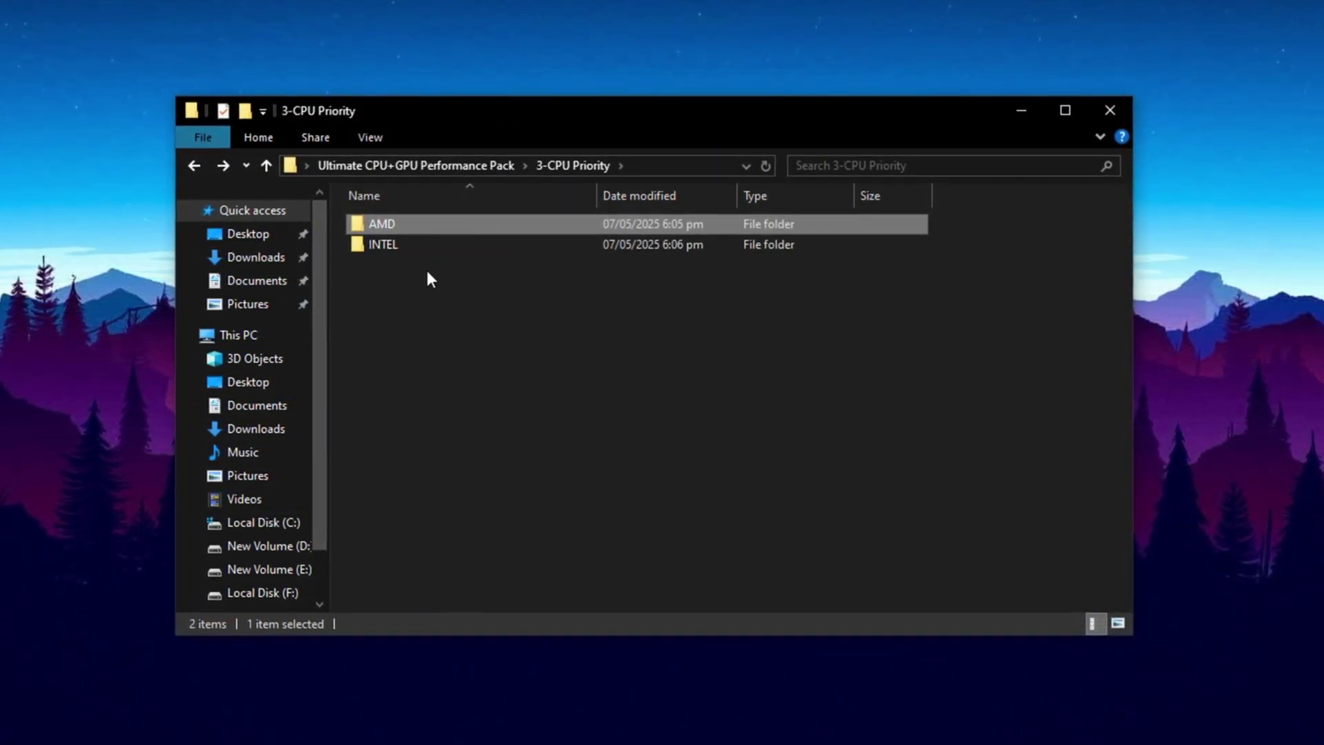
click(427, 271)
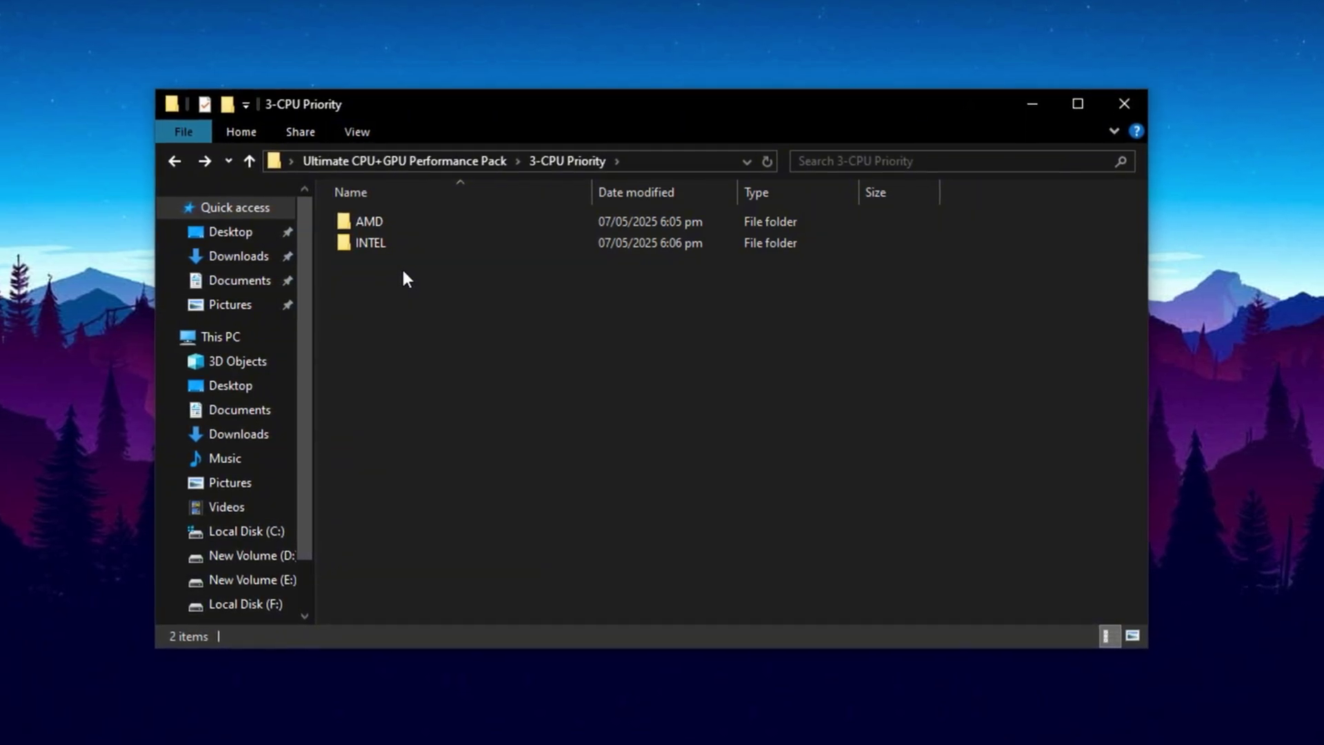
Step: Go up to the performance pack, open 4-MSI Utility and run MSI_util_v3 as administrator
key(BackSpace)
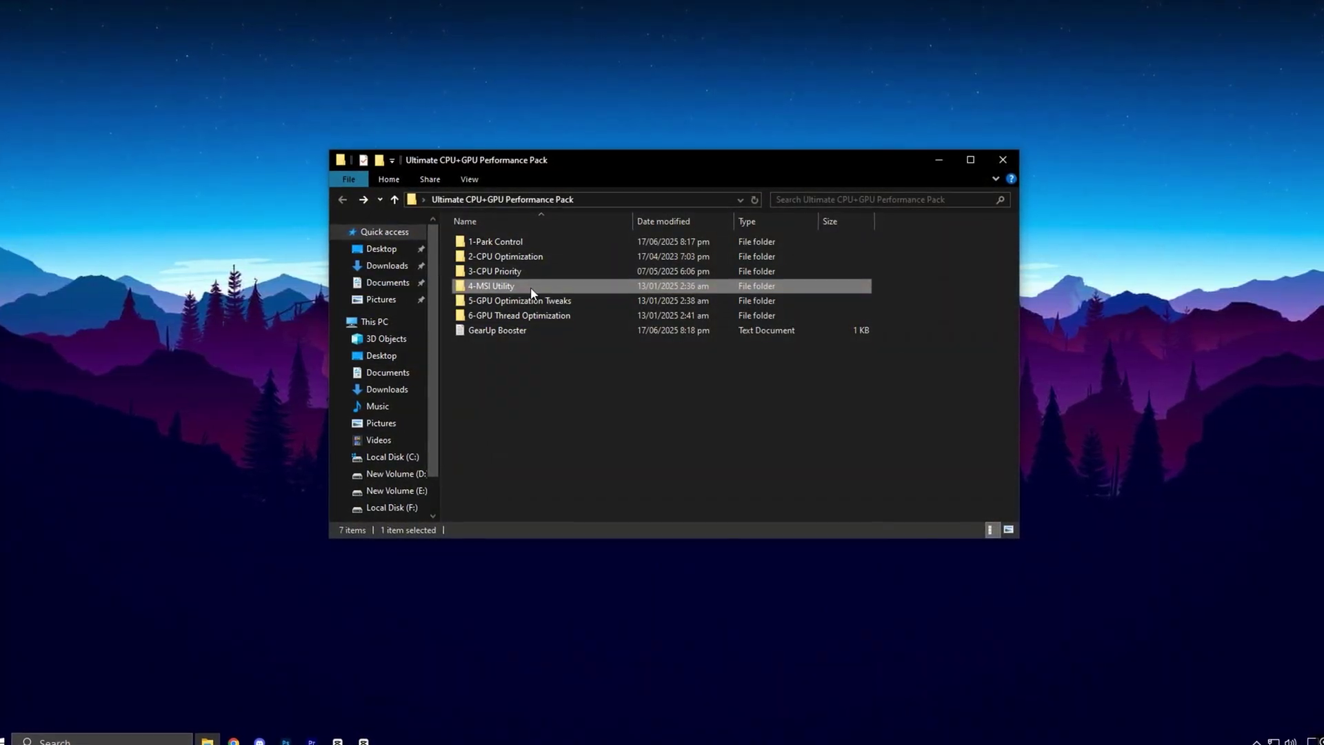
double_click(531, 287)
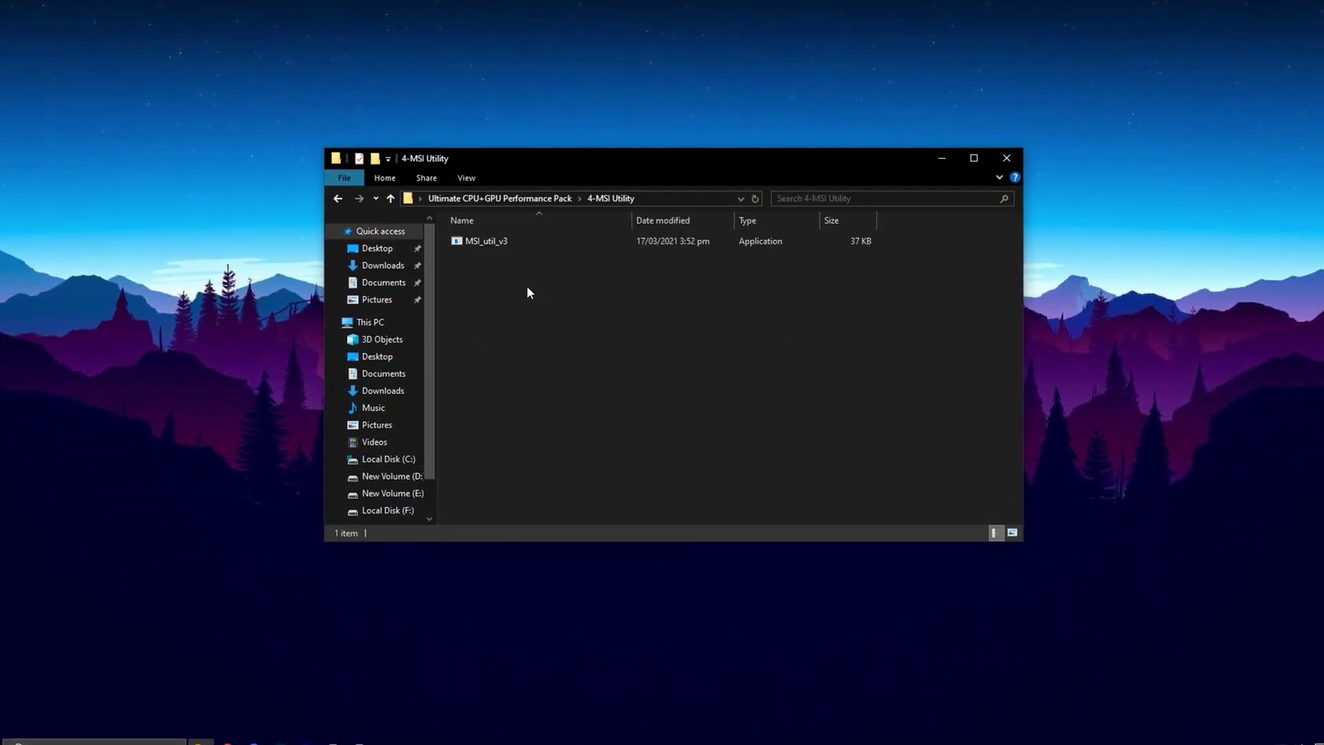
click(493, 242)
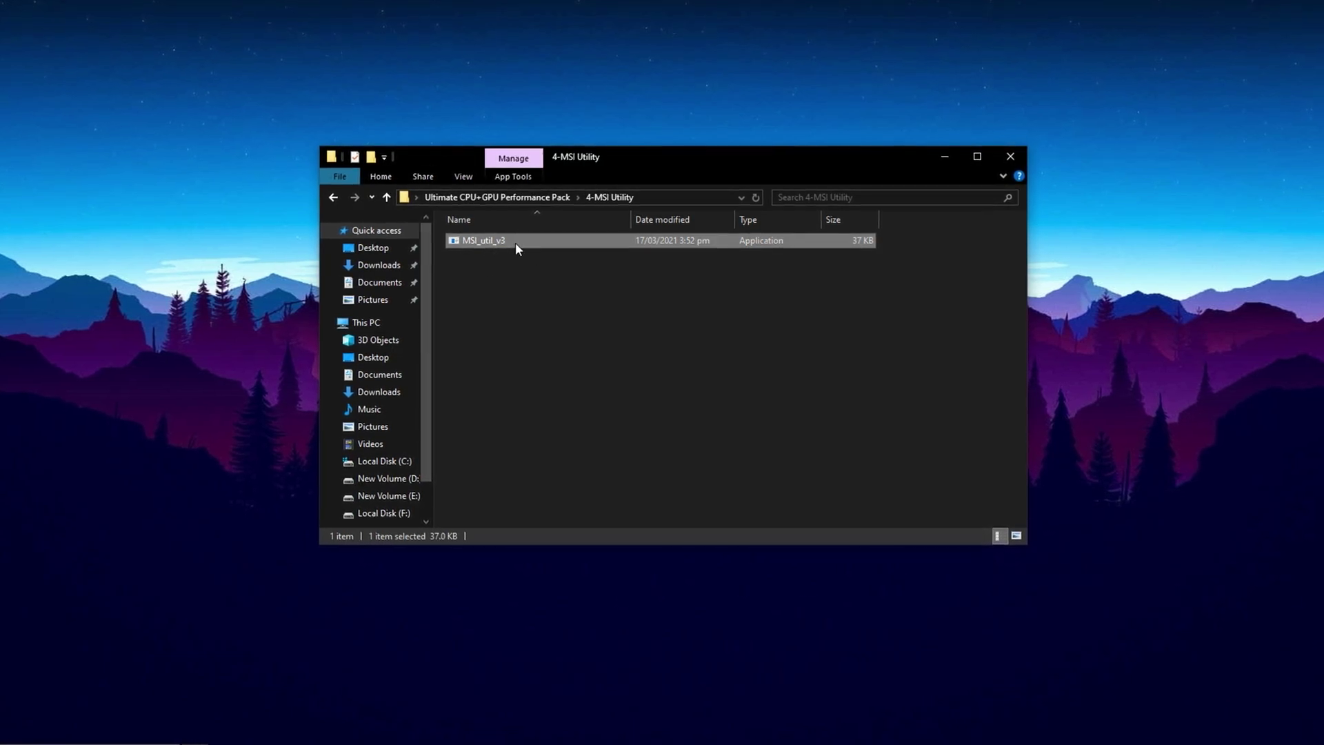
right_click(515, 242)
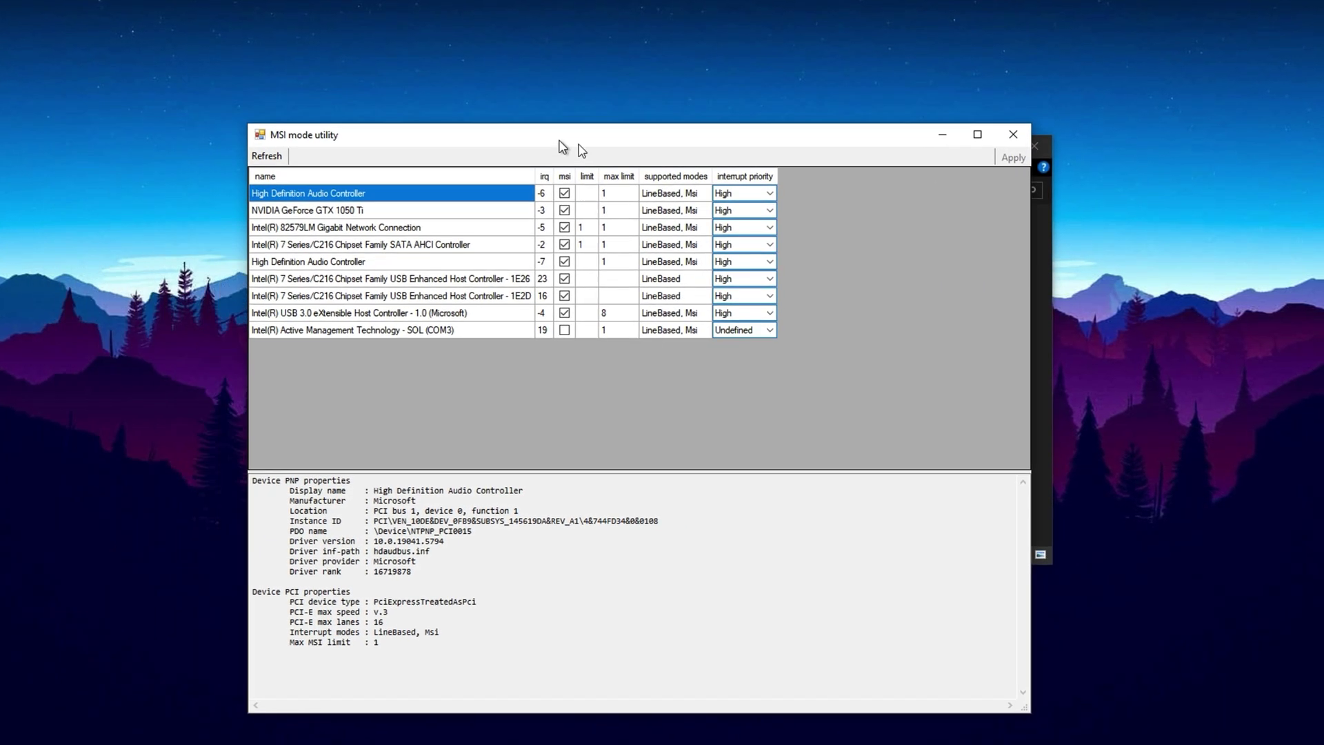
Step: Tick msi for the NVIDIA GeForce GTX 1050 Ti, set High interrupt priority, apply, and close
drag(561, 143, 652, 134)
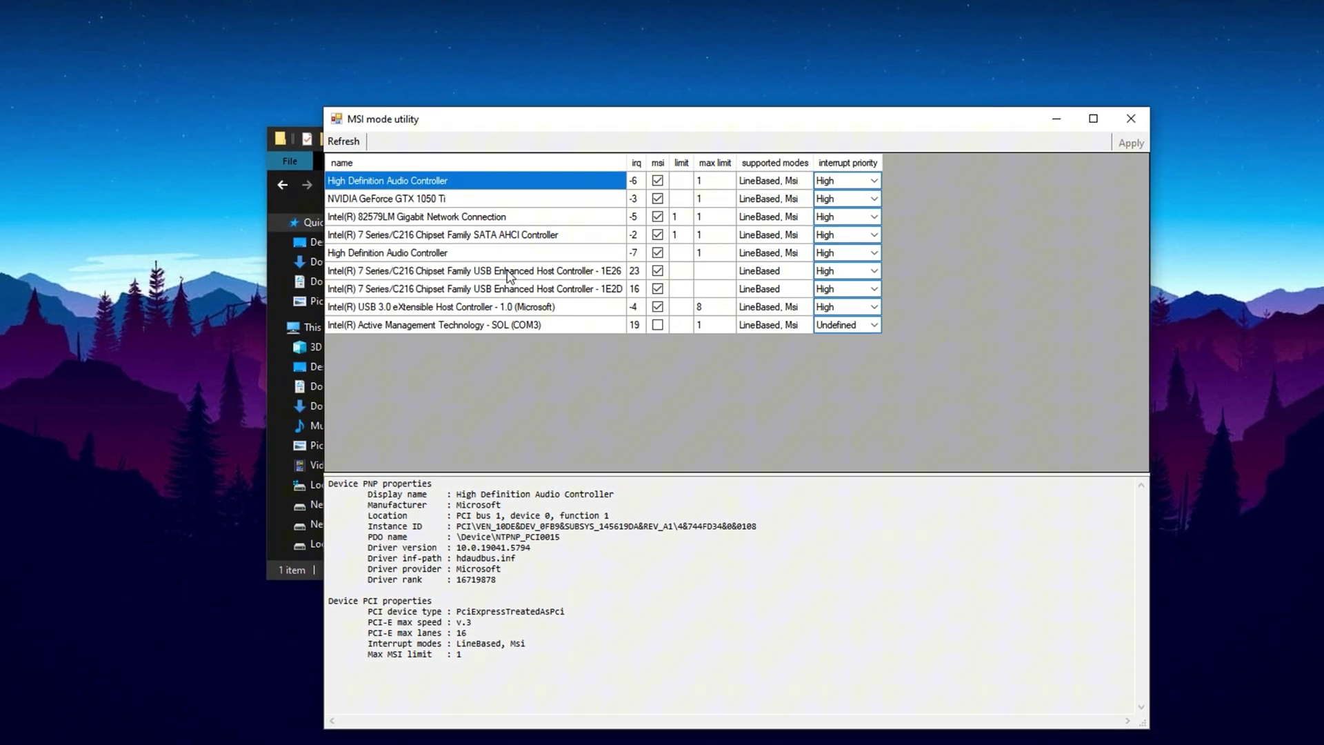
click(485, 199)
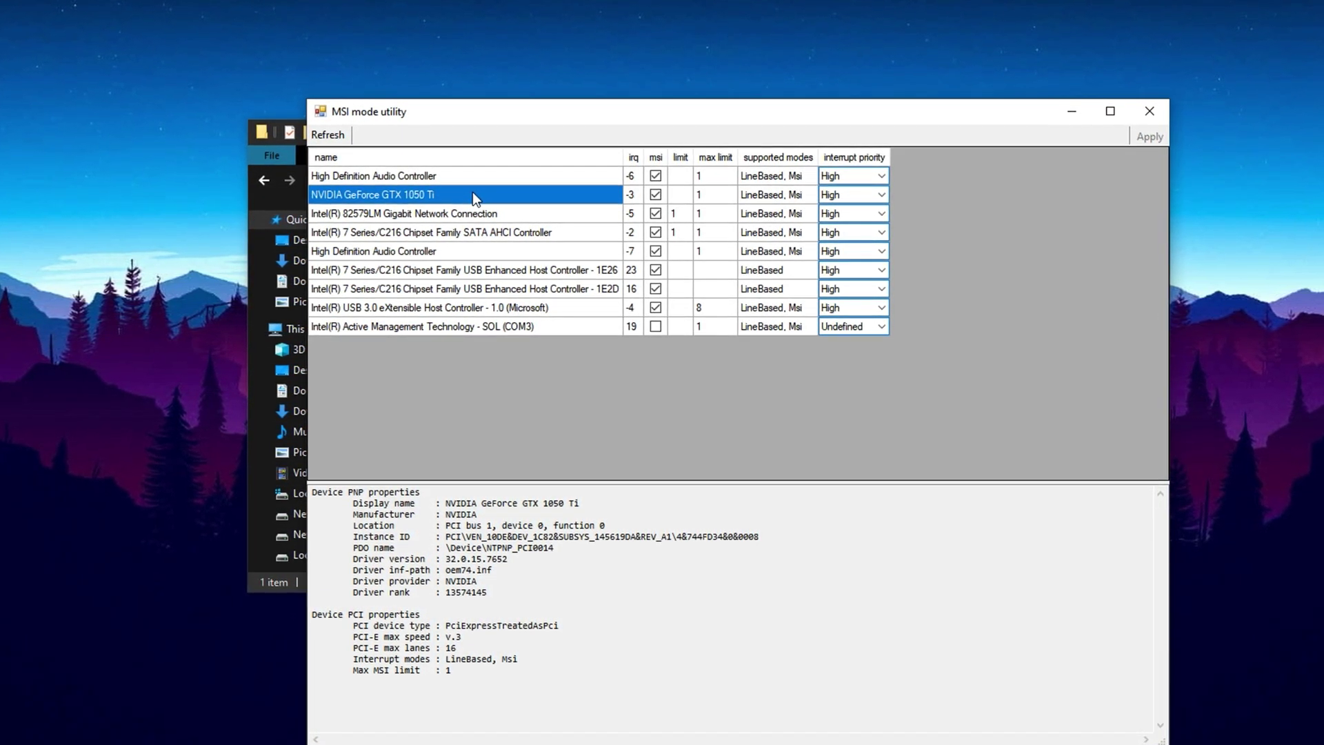
click(654, 194)
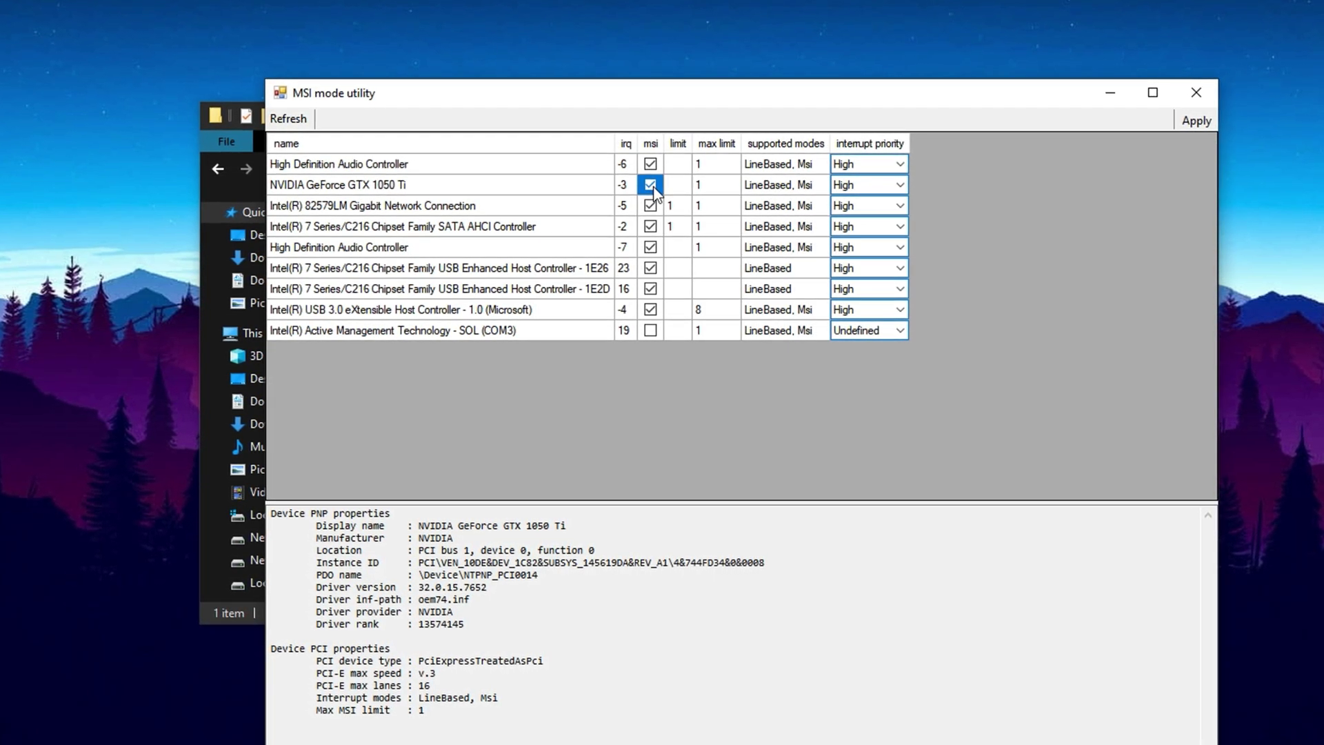
click(901, 186)
click(854, 238)
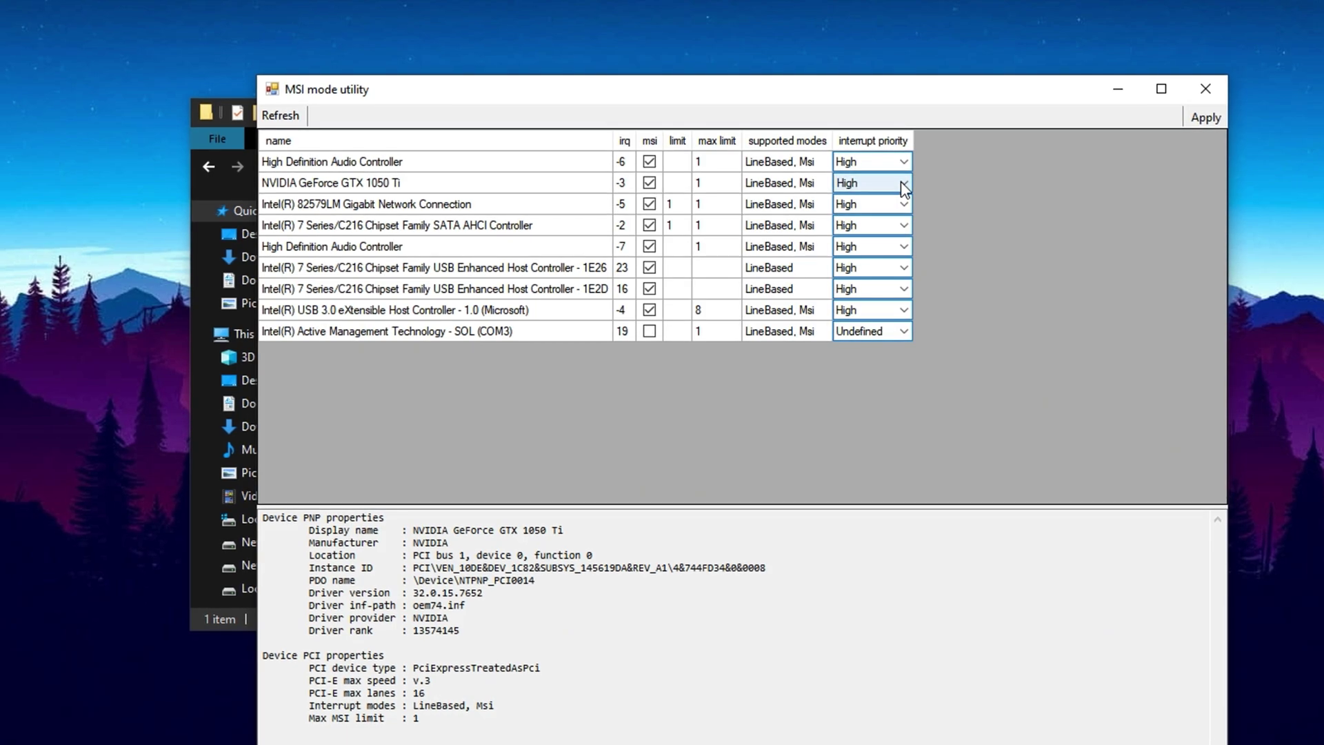
click(858, 181)
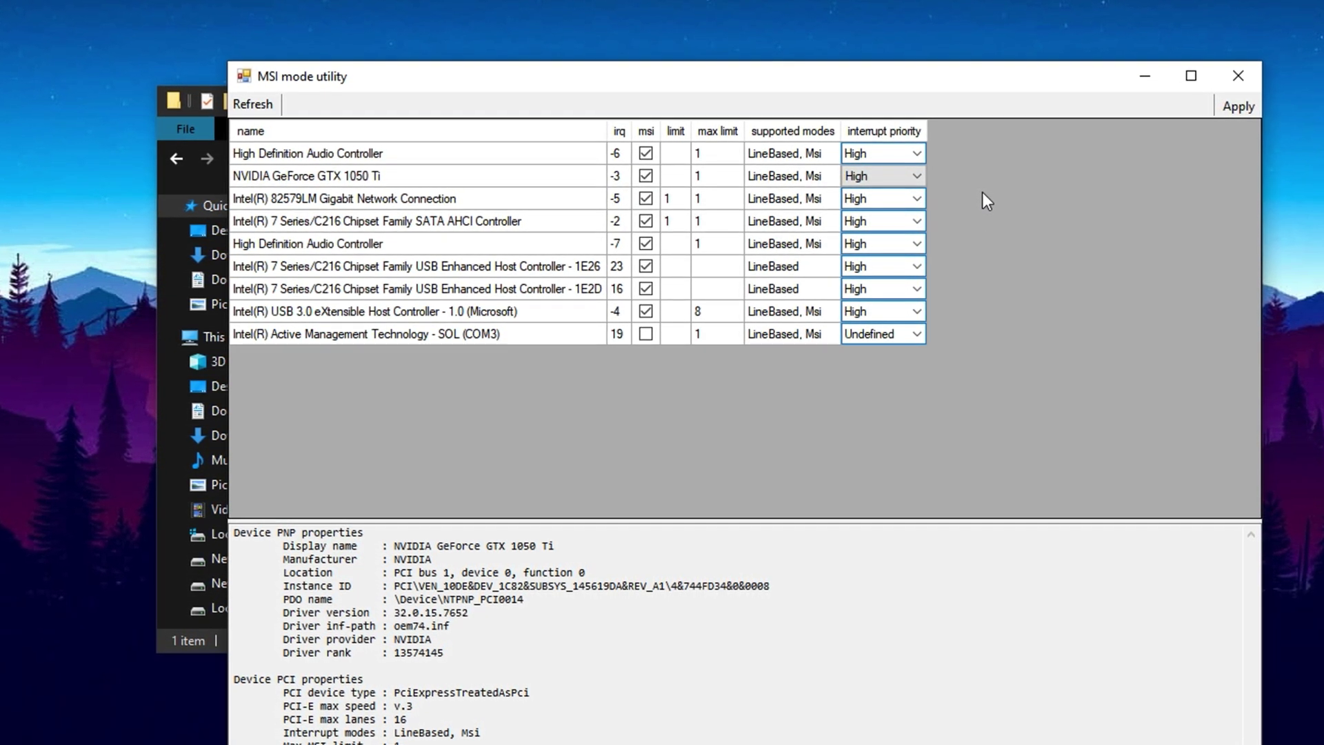
click(1234, 108)
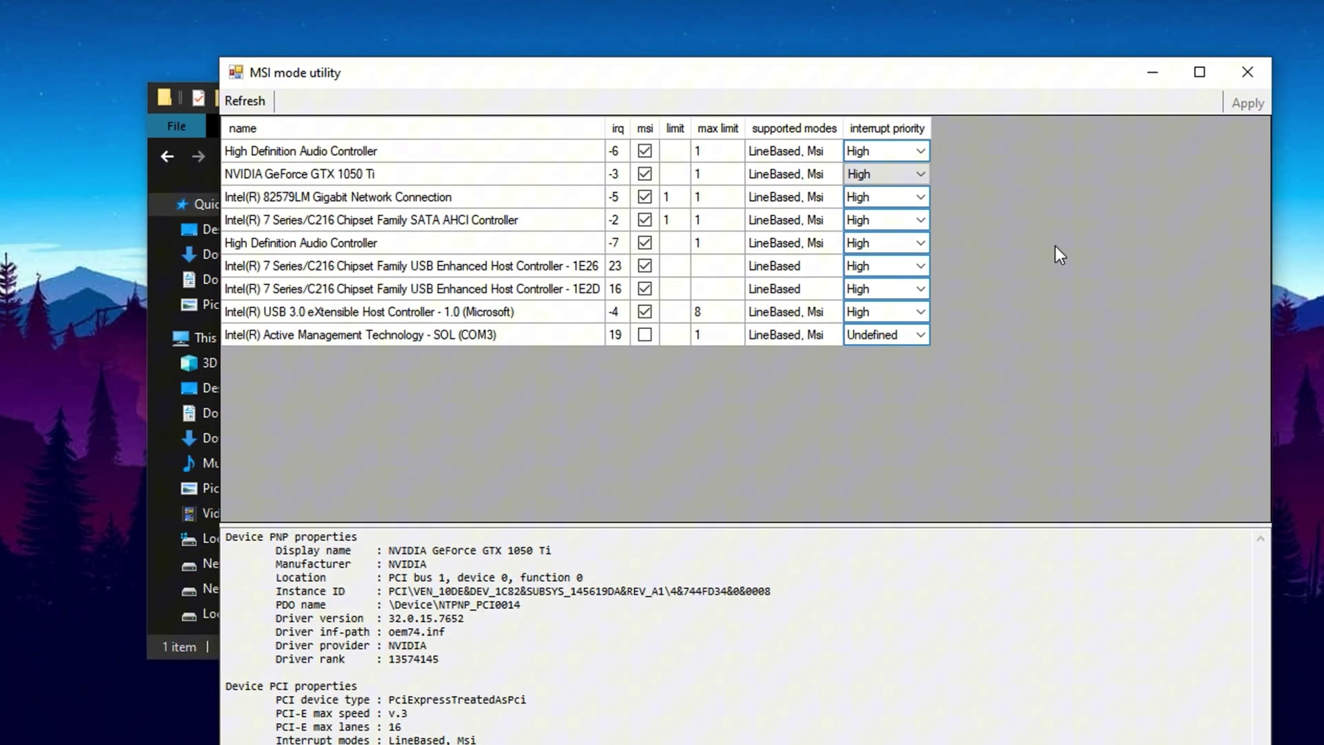
click(1246, 73)
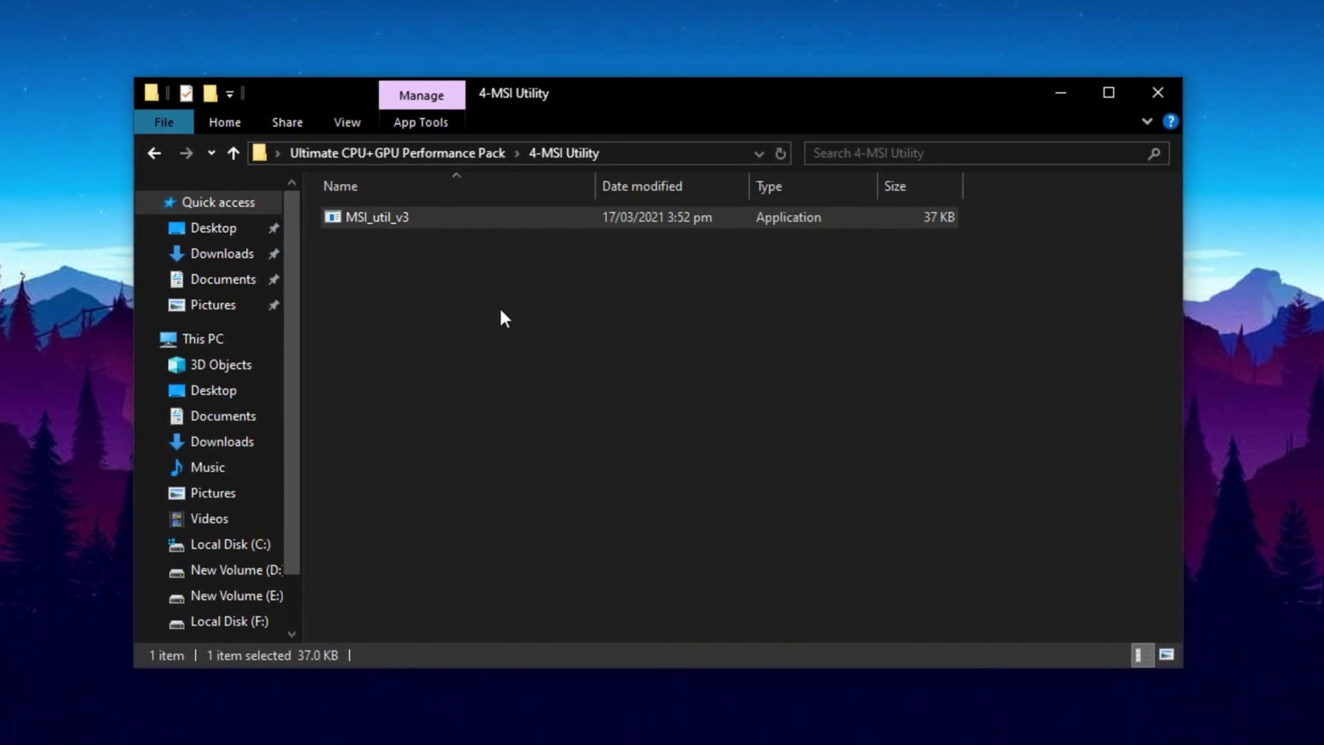
Step: Open 5-GPU Optimization Tweaks and look over its Gaming, Low-Med and Med-High Optimization files
key(alt+Left)
click(508, 301)
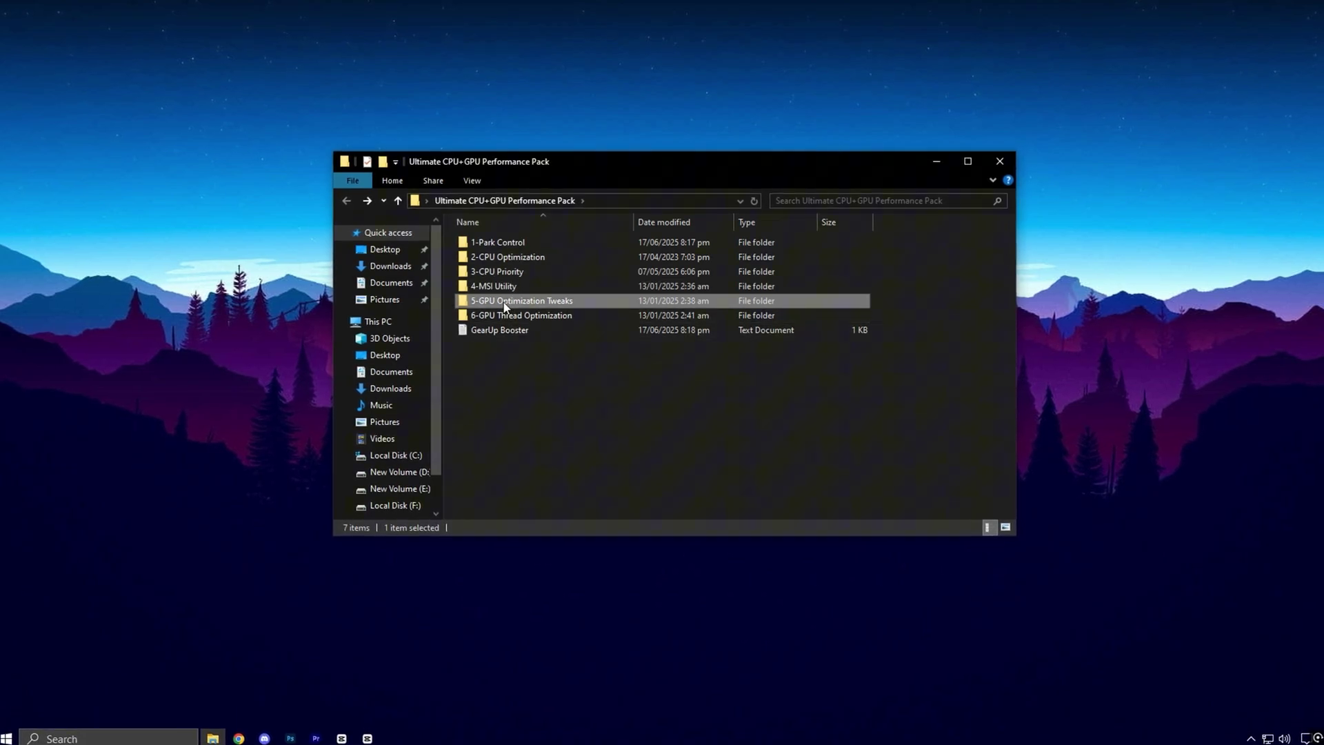
double_click(518, 301)
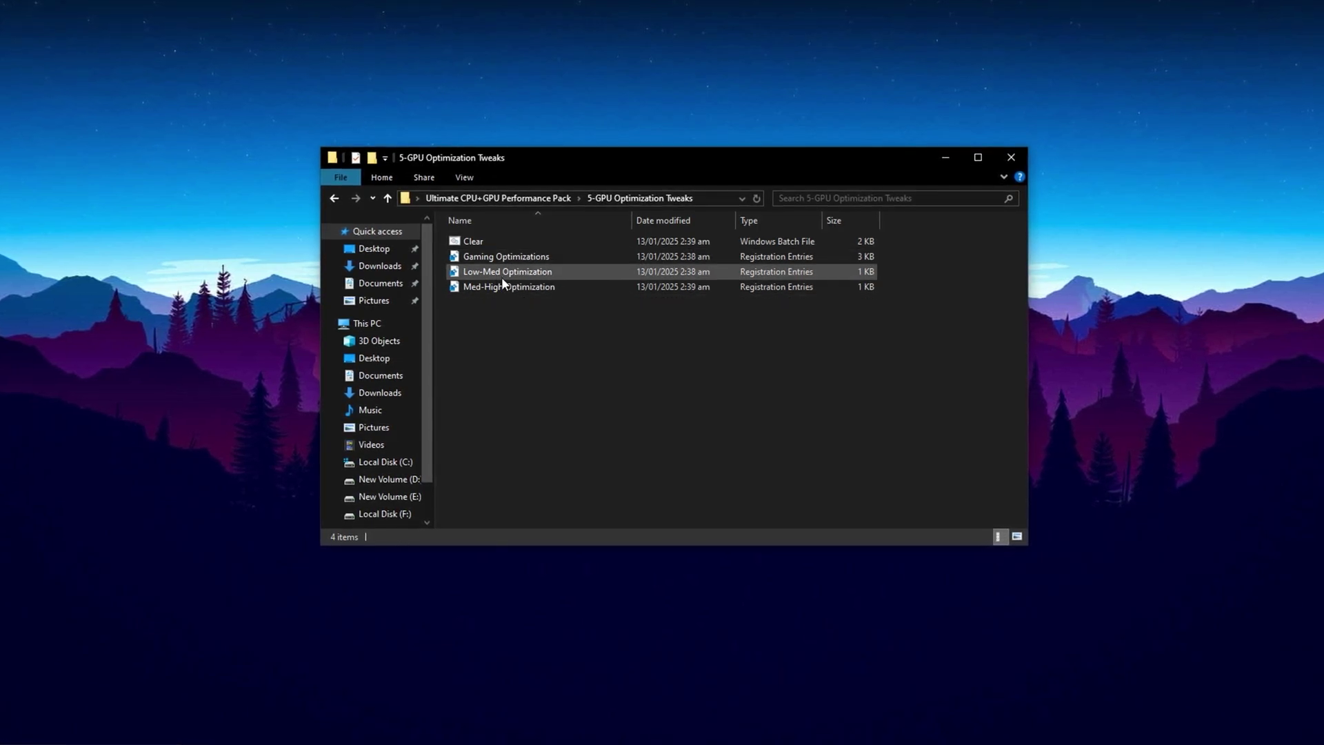
click(501, 259)
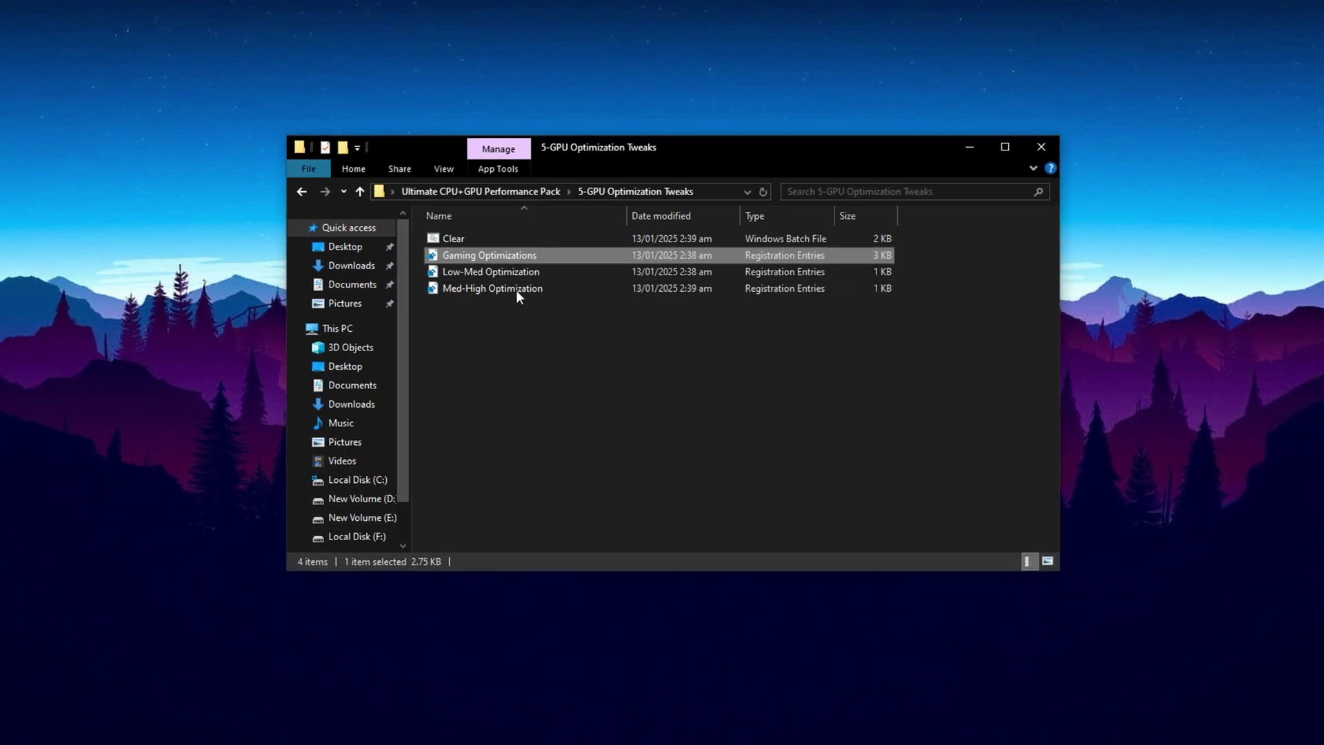
click(485, 271)
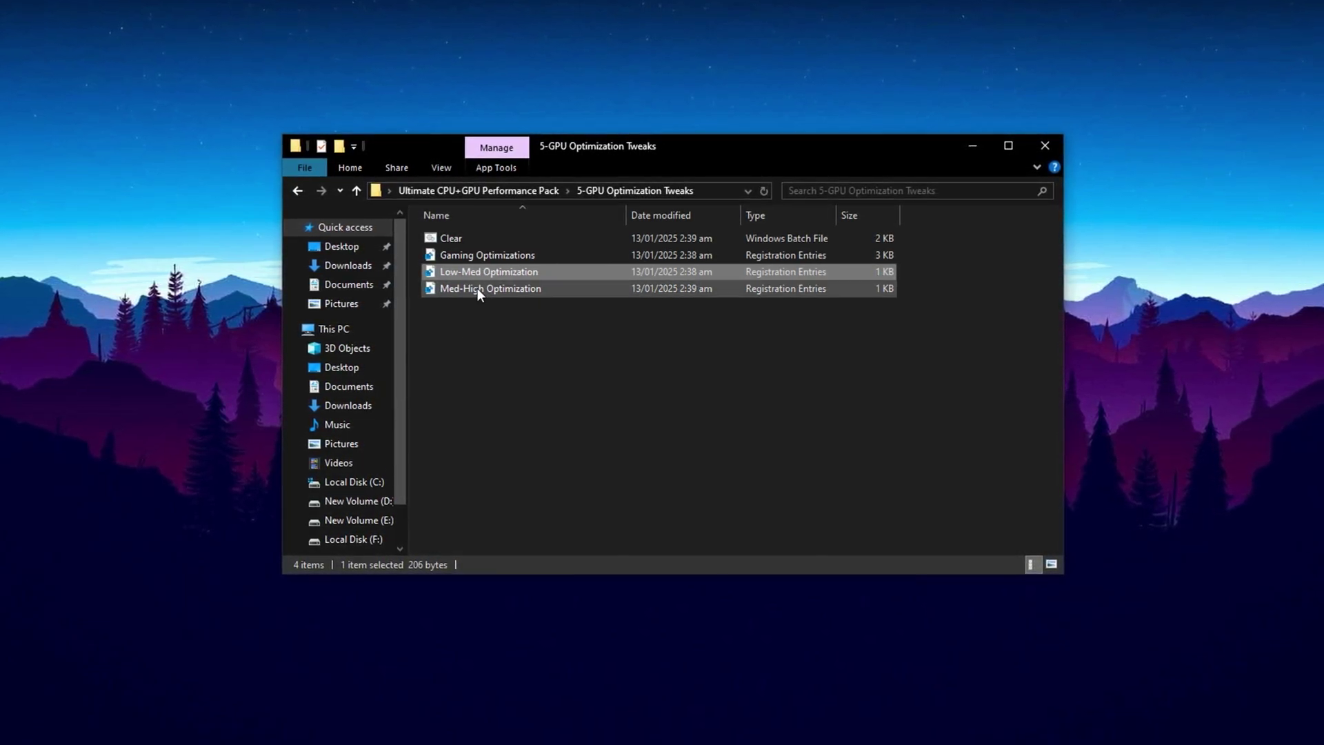
click(478, 289)
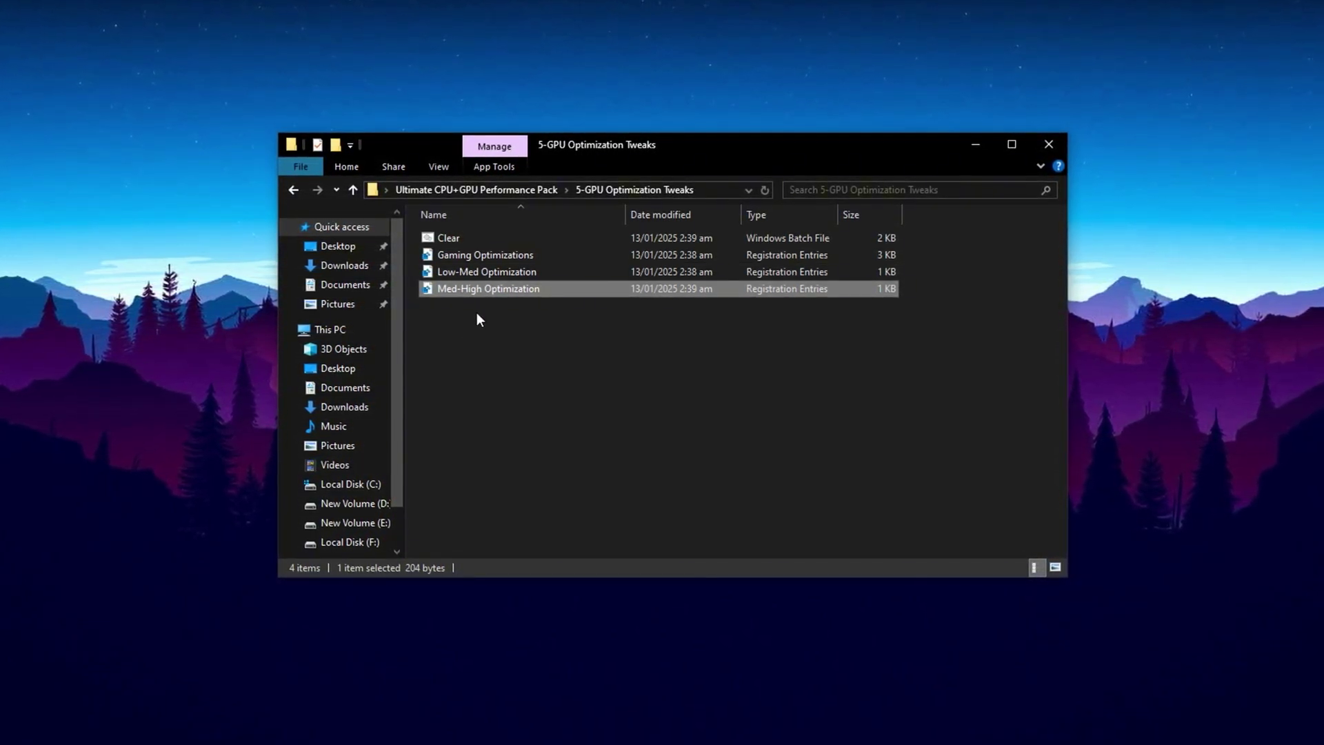
click(481, 273)
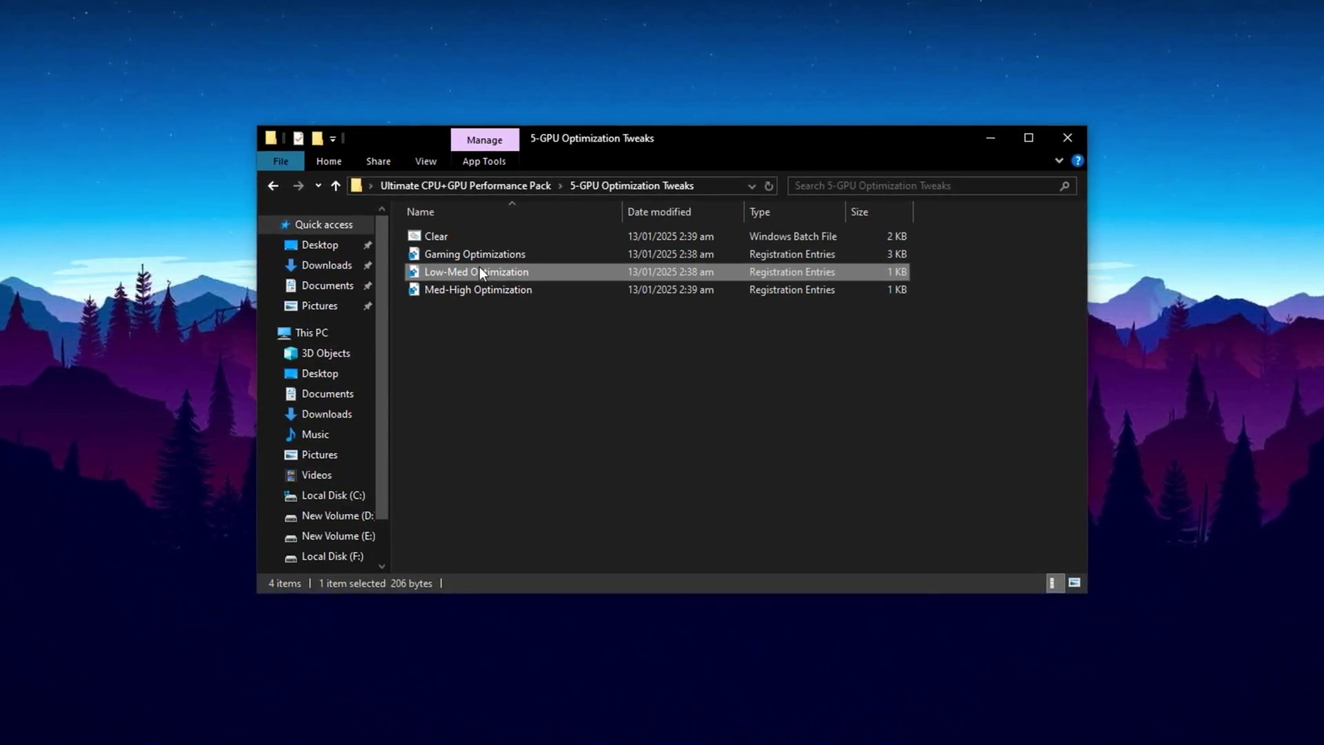
click(476, 291)
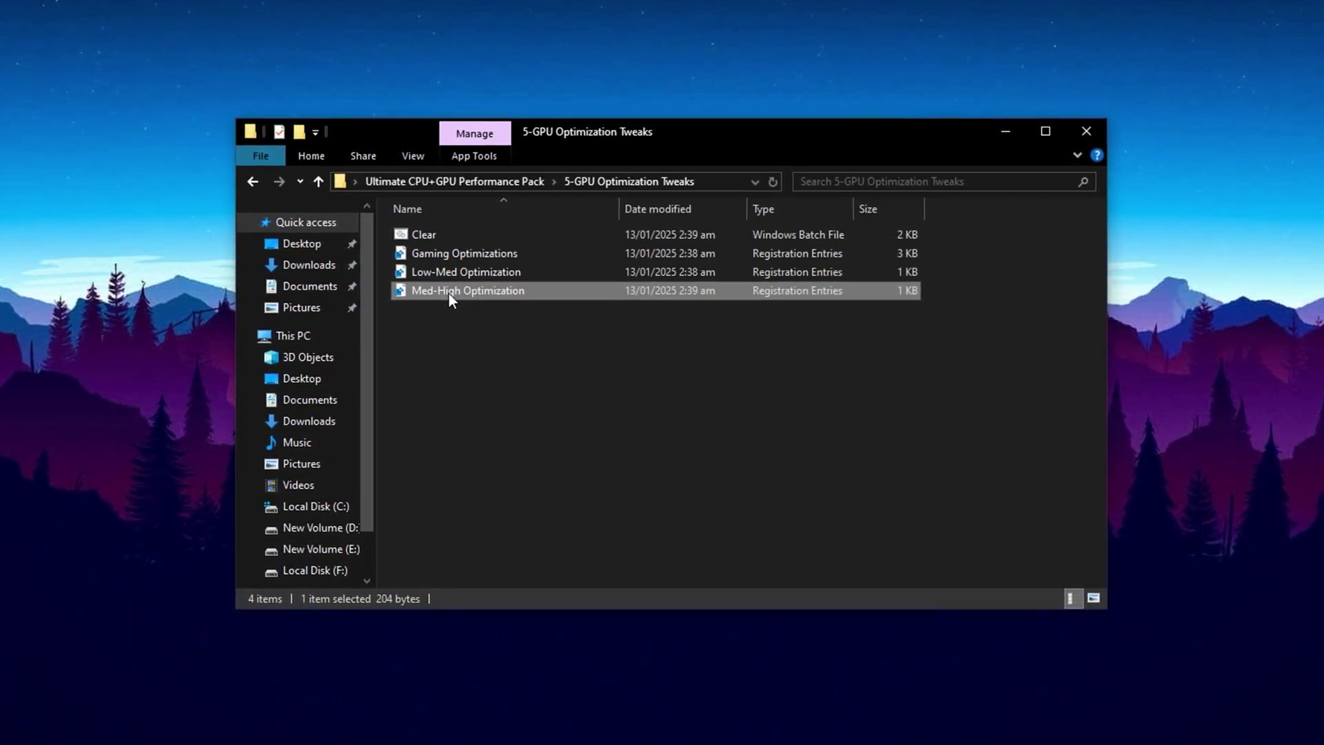
Step: Return to the performance pack folder and open 6-GPU Thread Optimization
key(BackSpace)
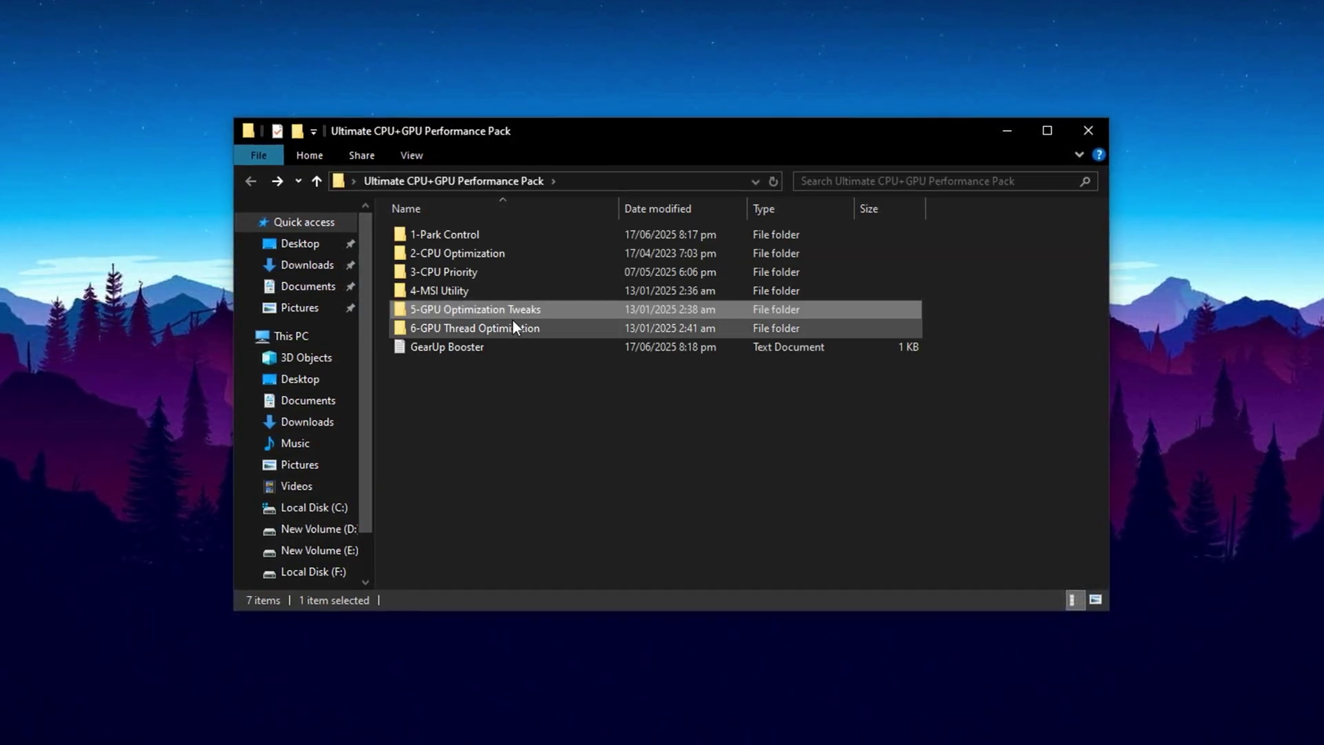
double_click(475, 330)
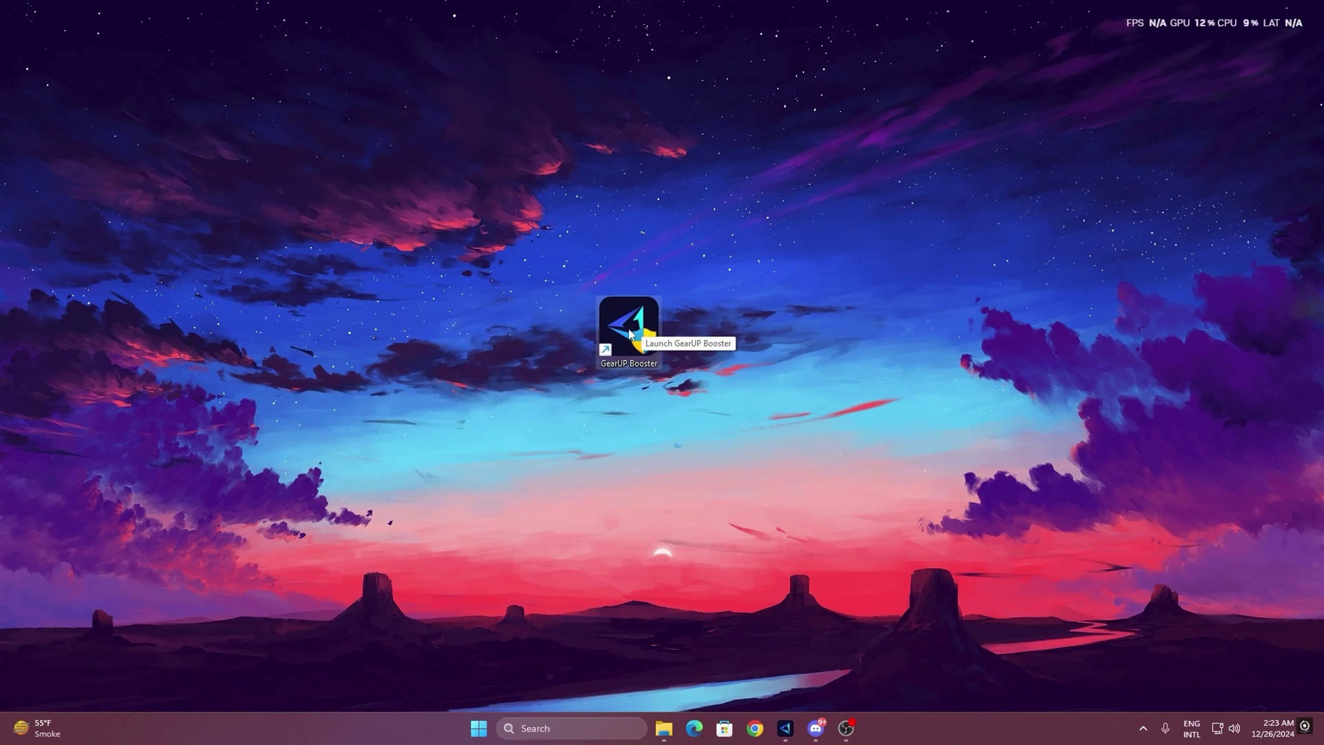
Step: Launch GearUP Booster, glance at the full games catalogue, then start boosting Fortnite from home
double_click(603, 318)
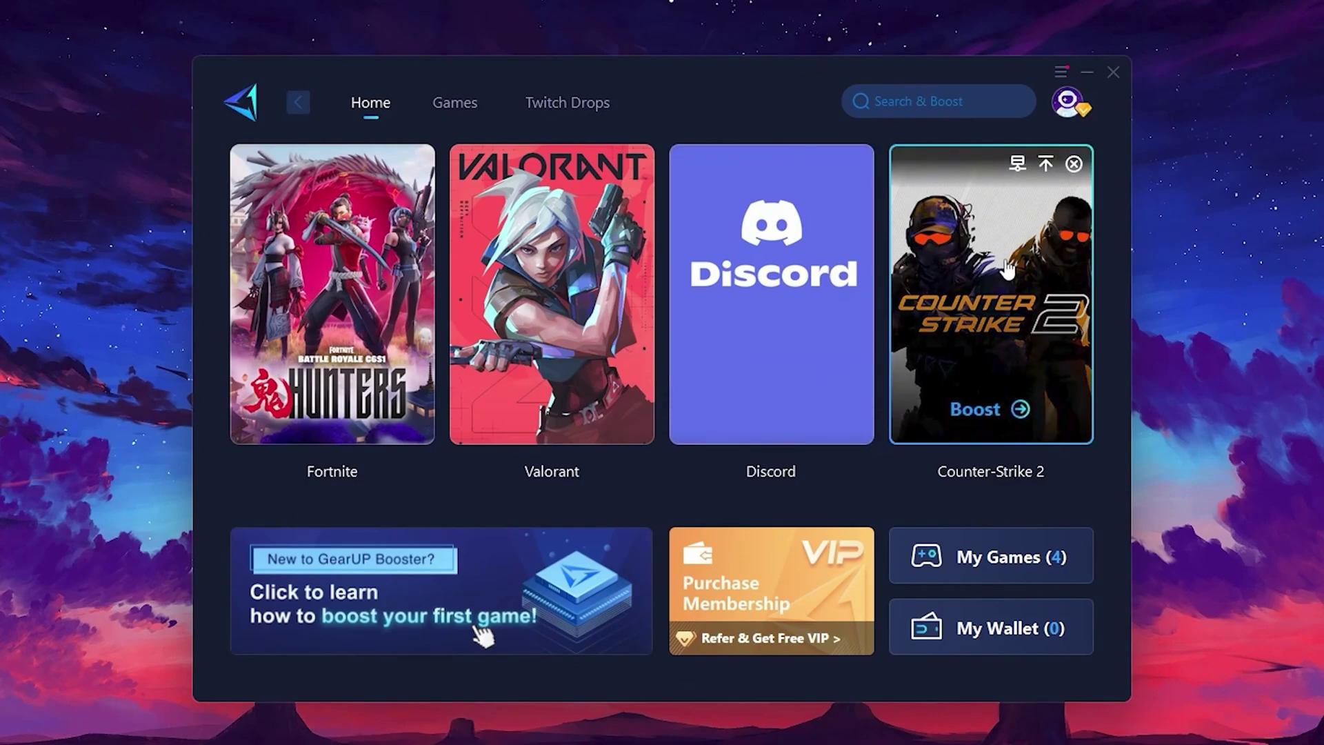
click(450, 105)
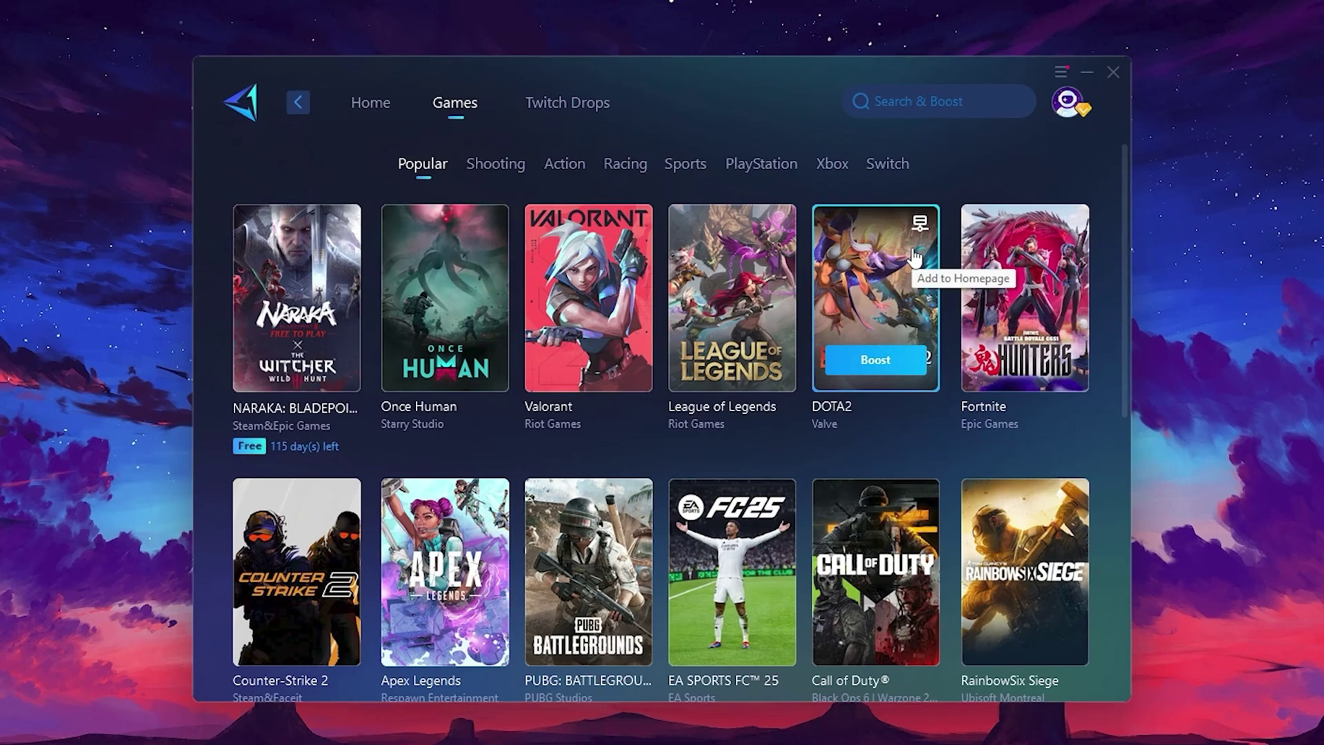
click(372, 112)
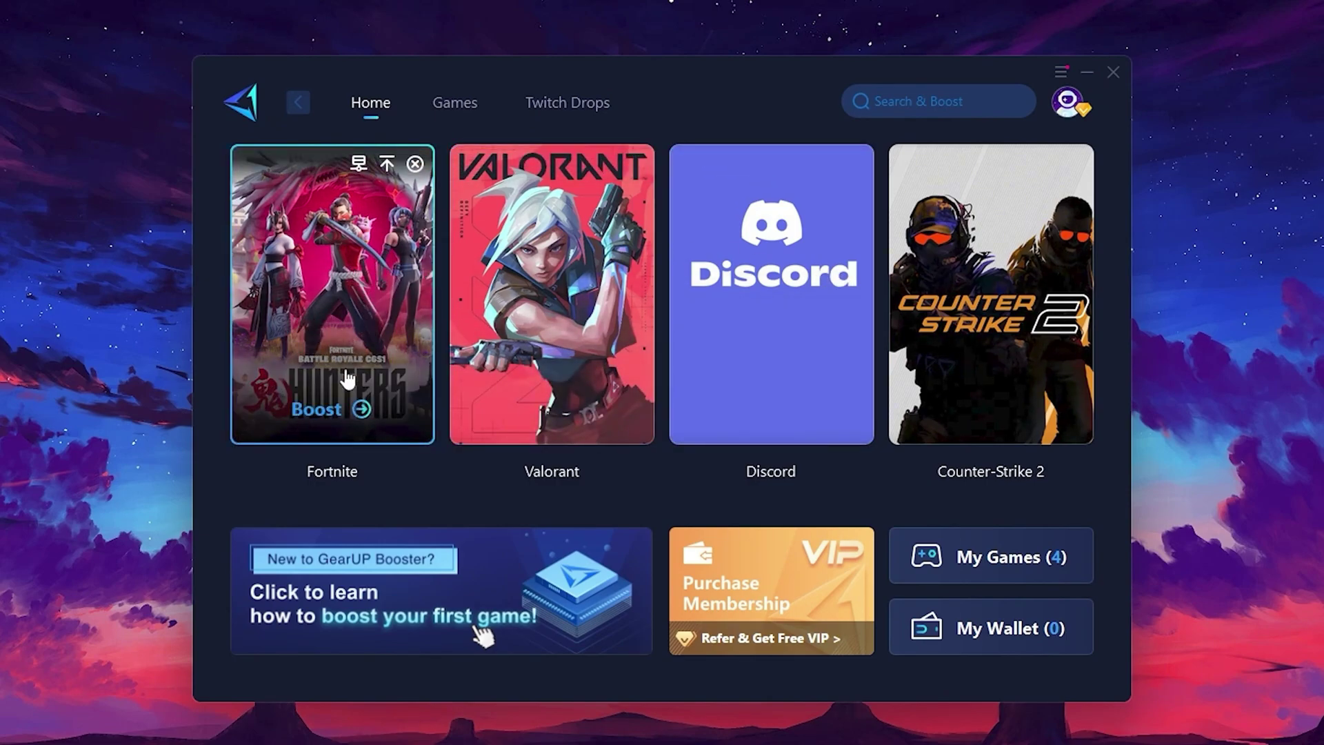
click(318, 412)
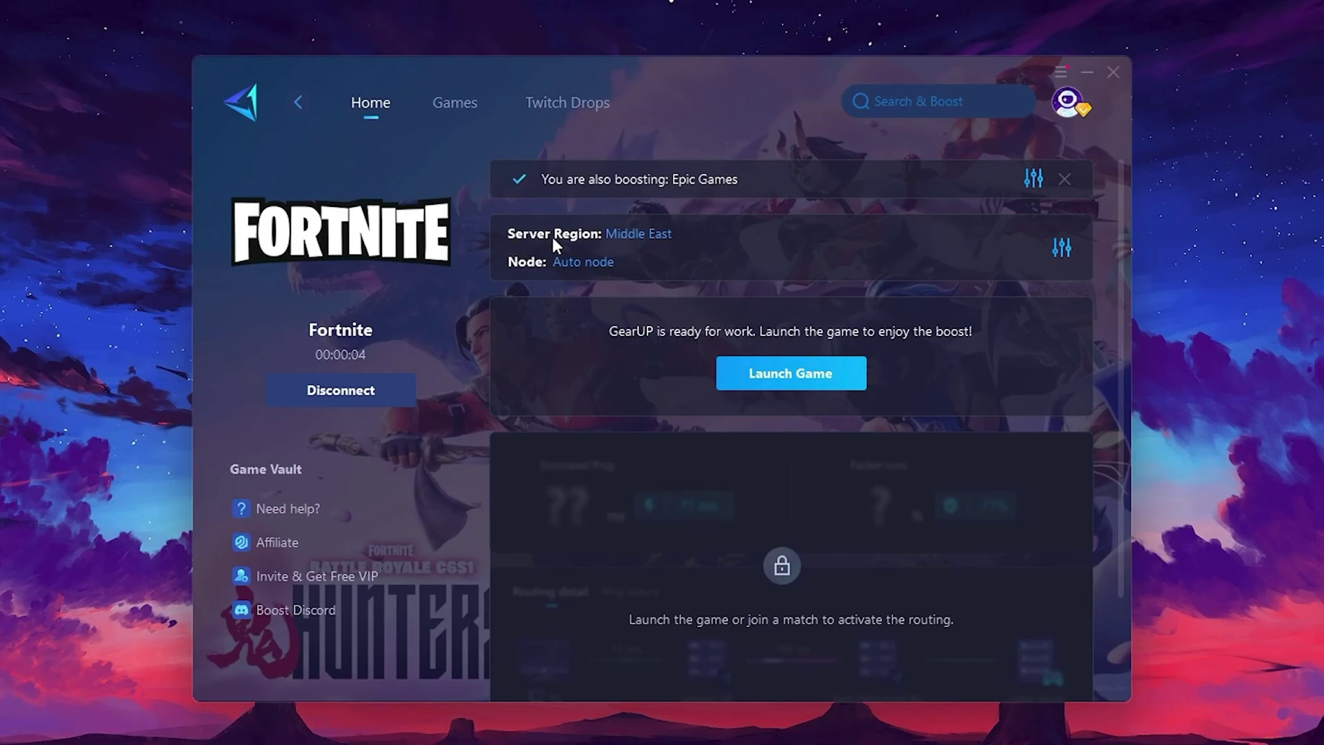
Step: Review the Fortnite server region list and close it, keeping Middle East
click(646, 234)
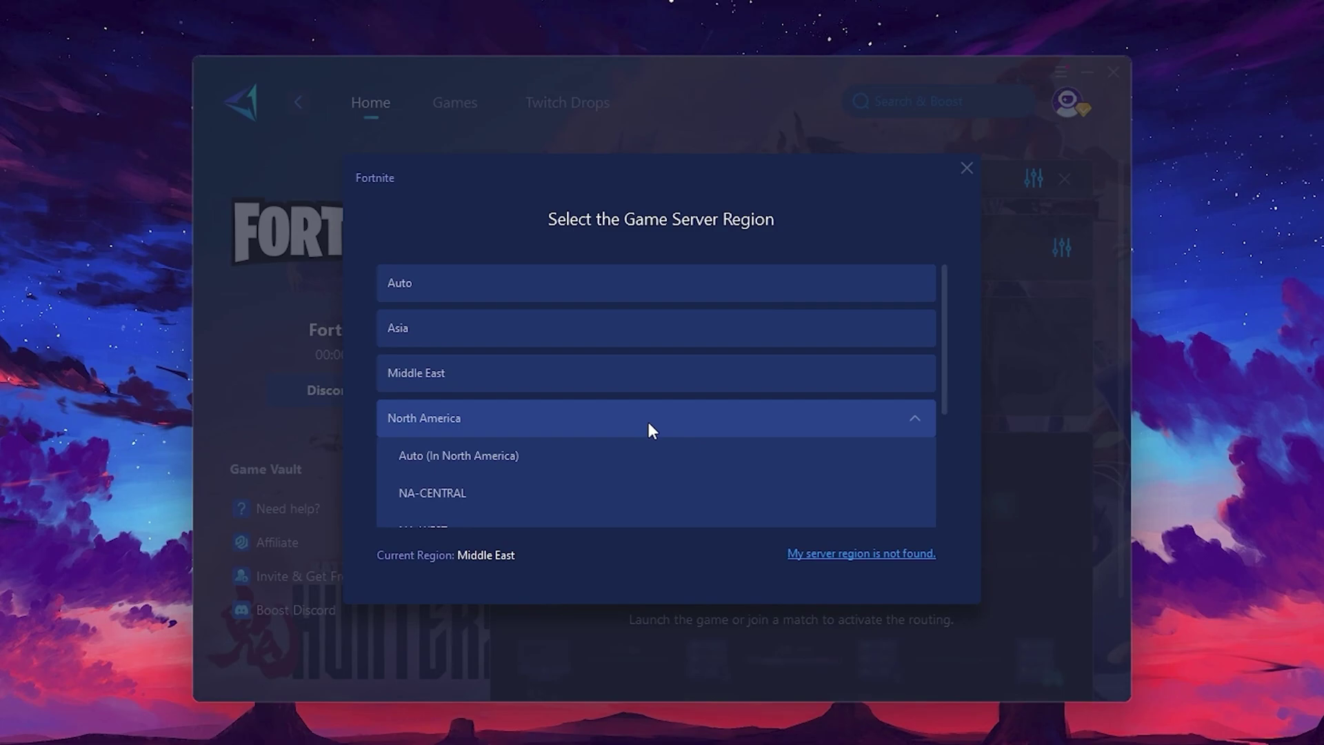
scroll(607, 411, down, 1)
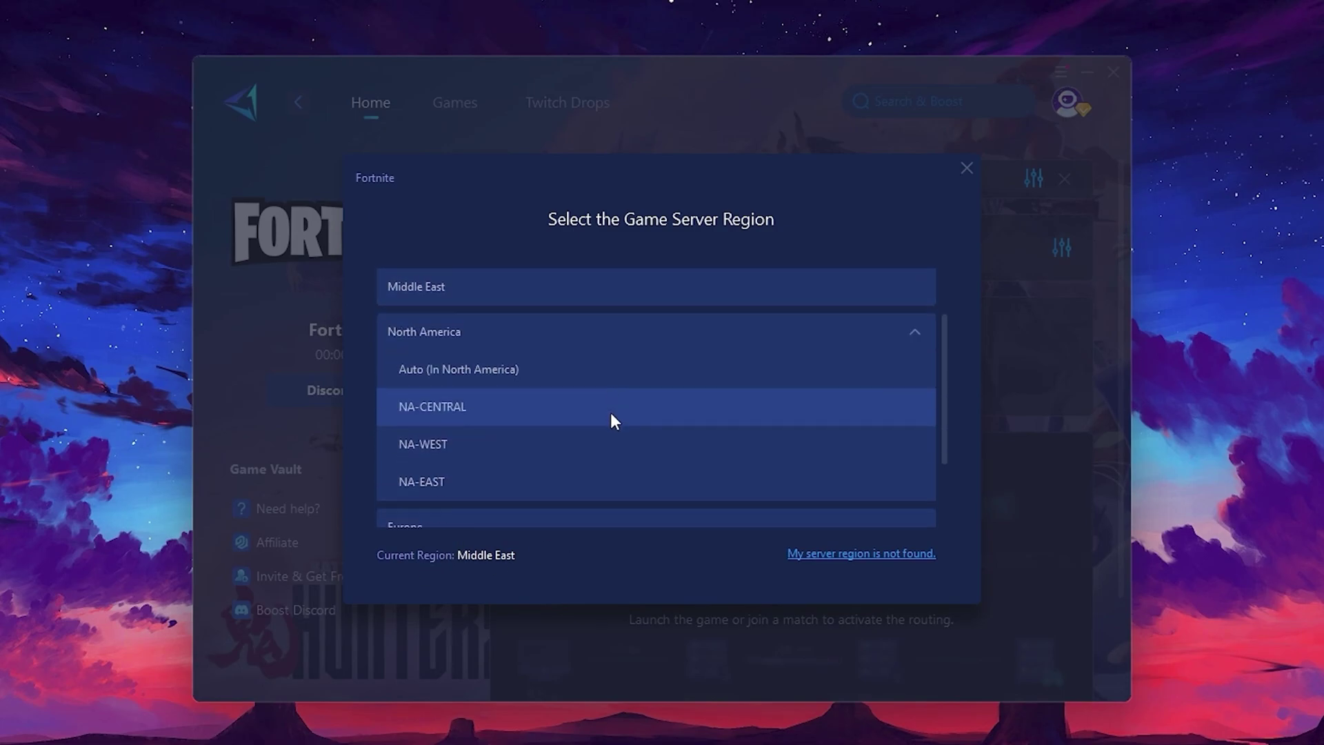
scroll(476, 359, up, 1)
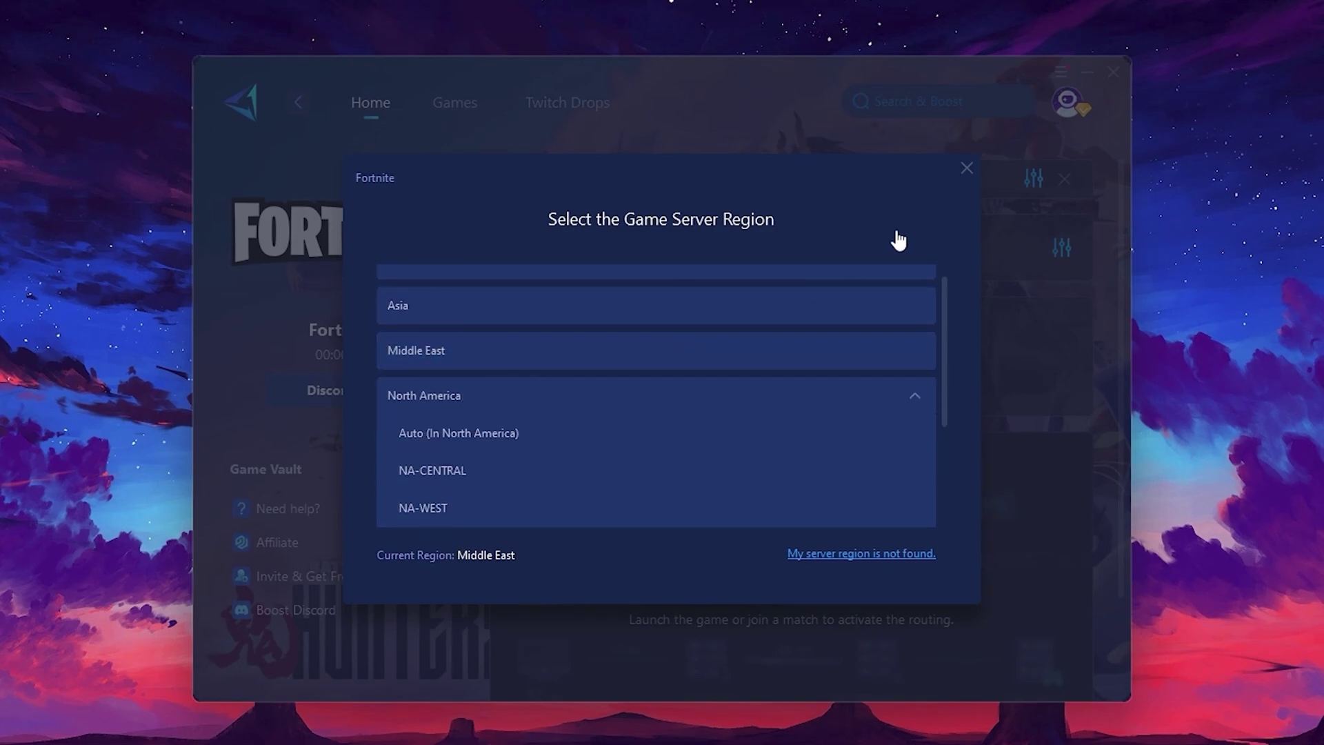
click(966, 168)
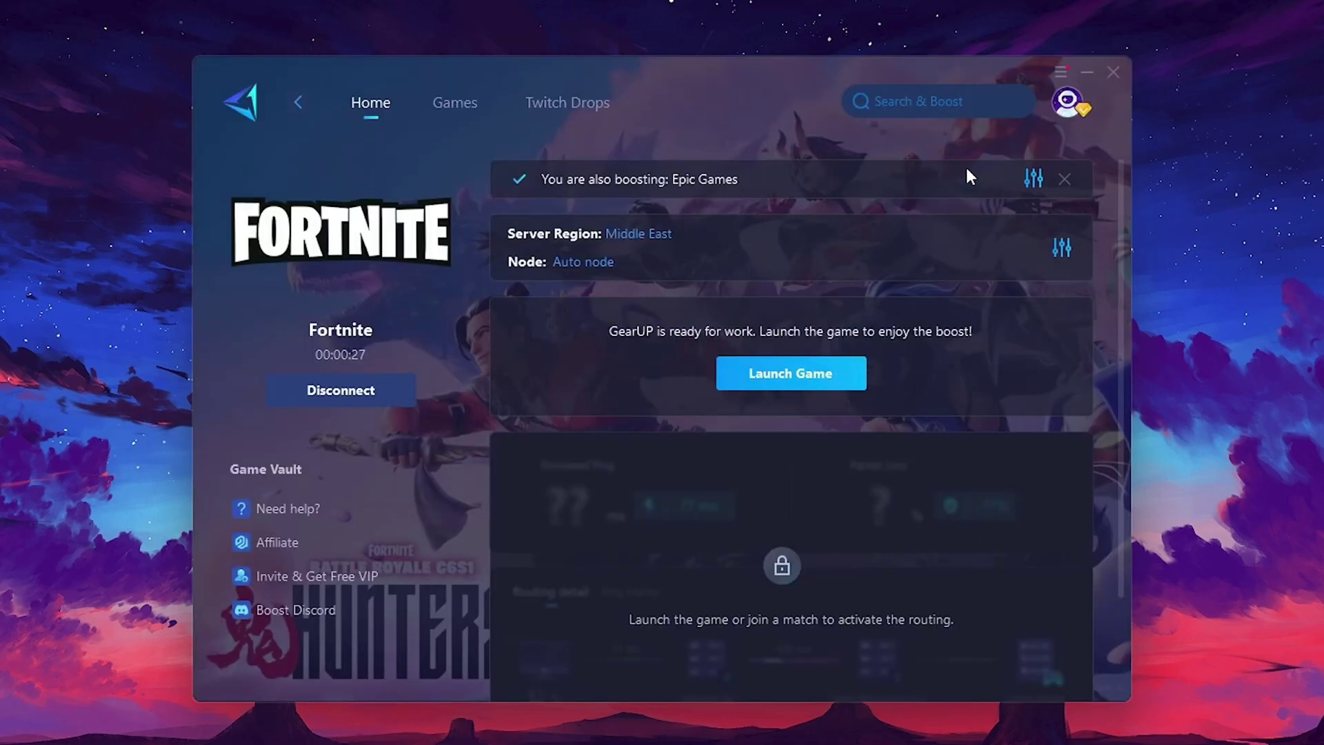
Step: Review the available nodes and close the list, keeping Auto node
click(575, 263)
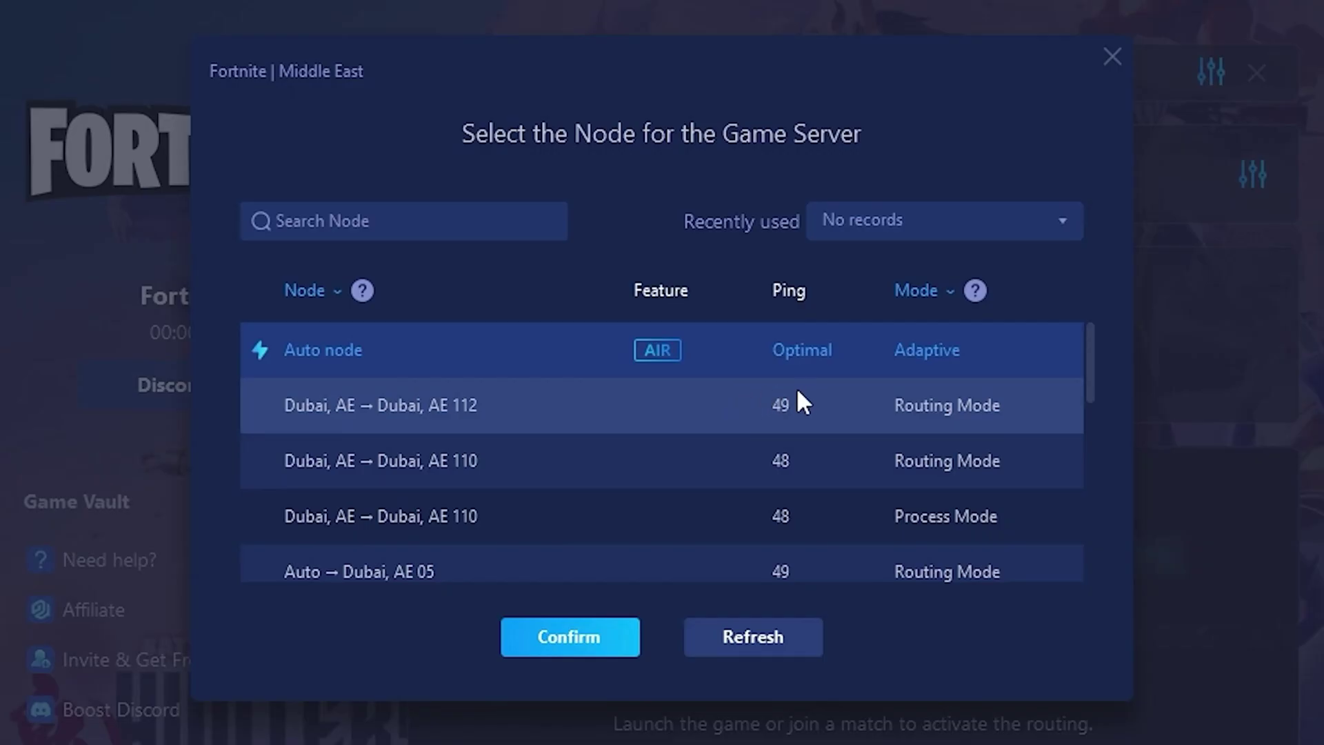
scroll(664, 415, down, 2)
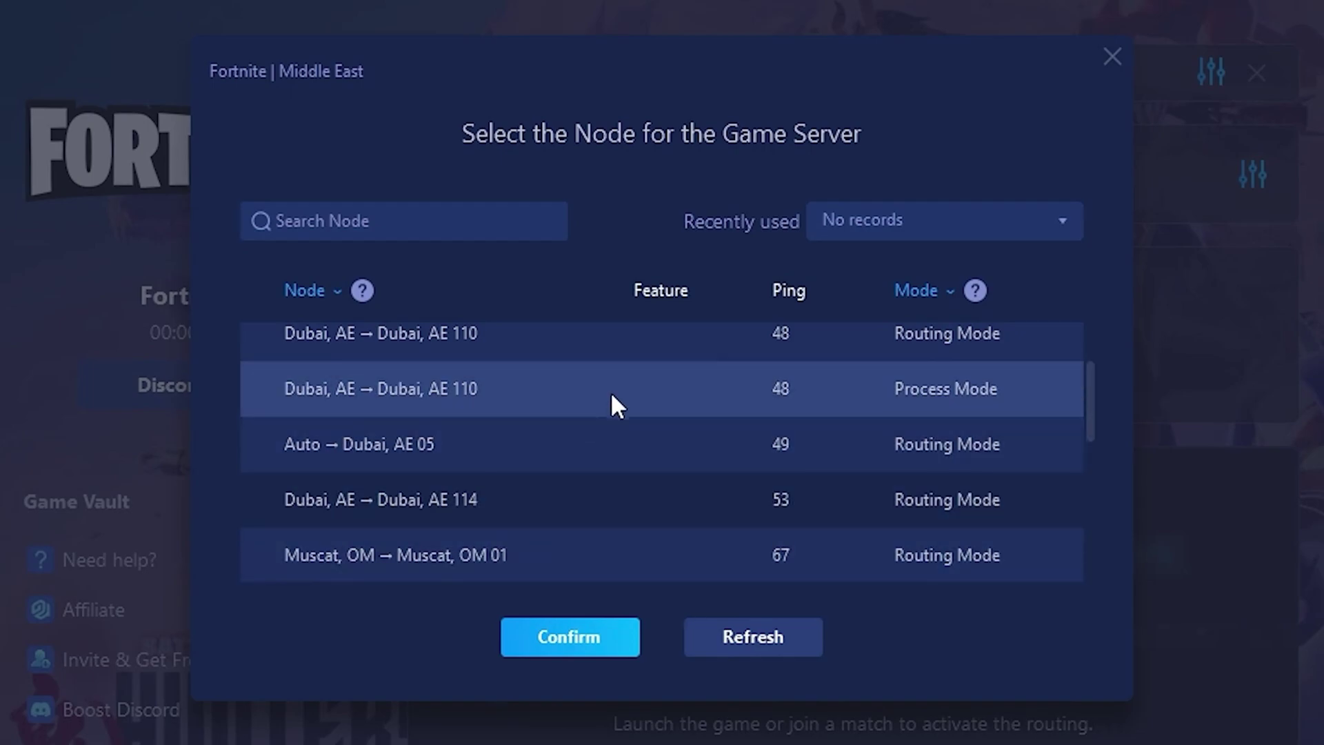
scroll(793, 441, up, 2)
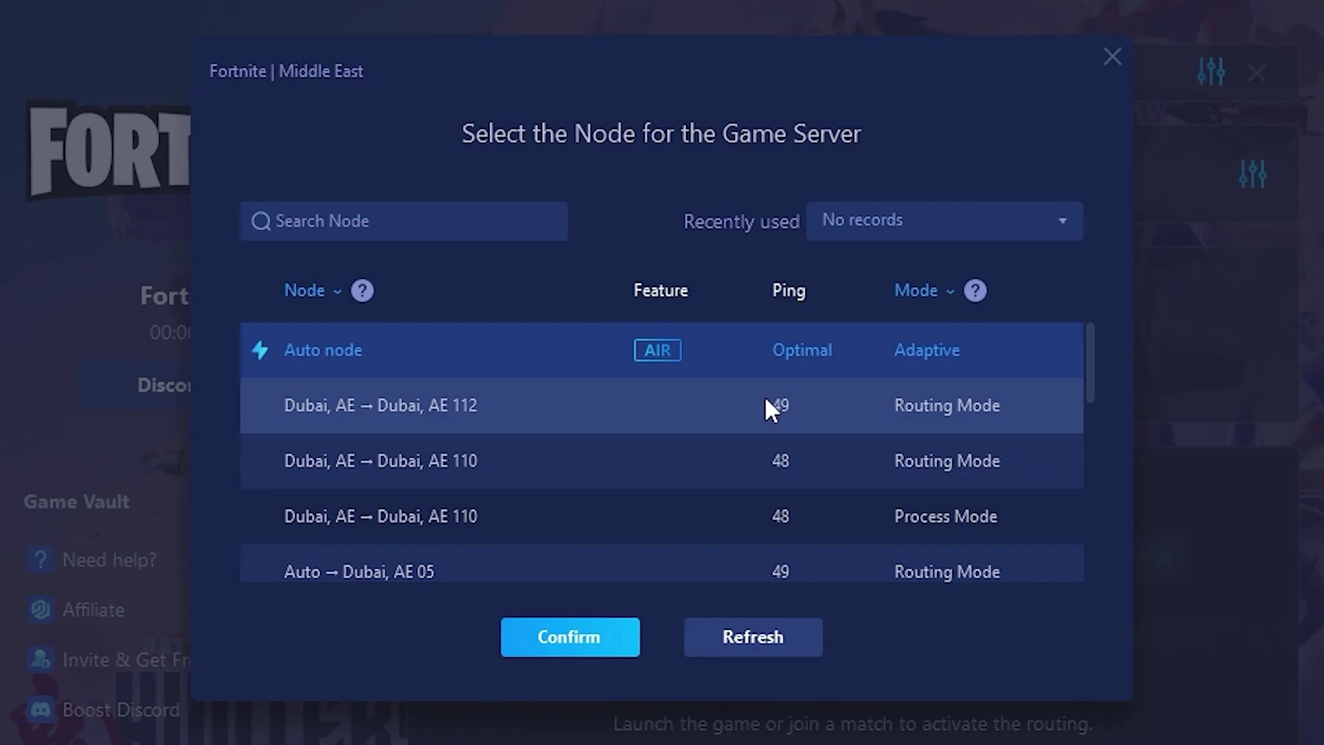
click(1111, 58)
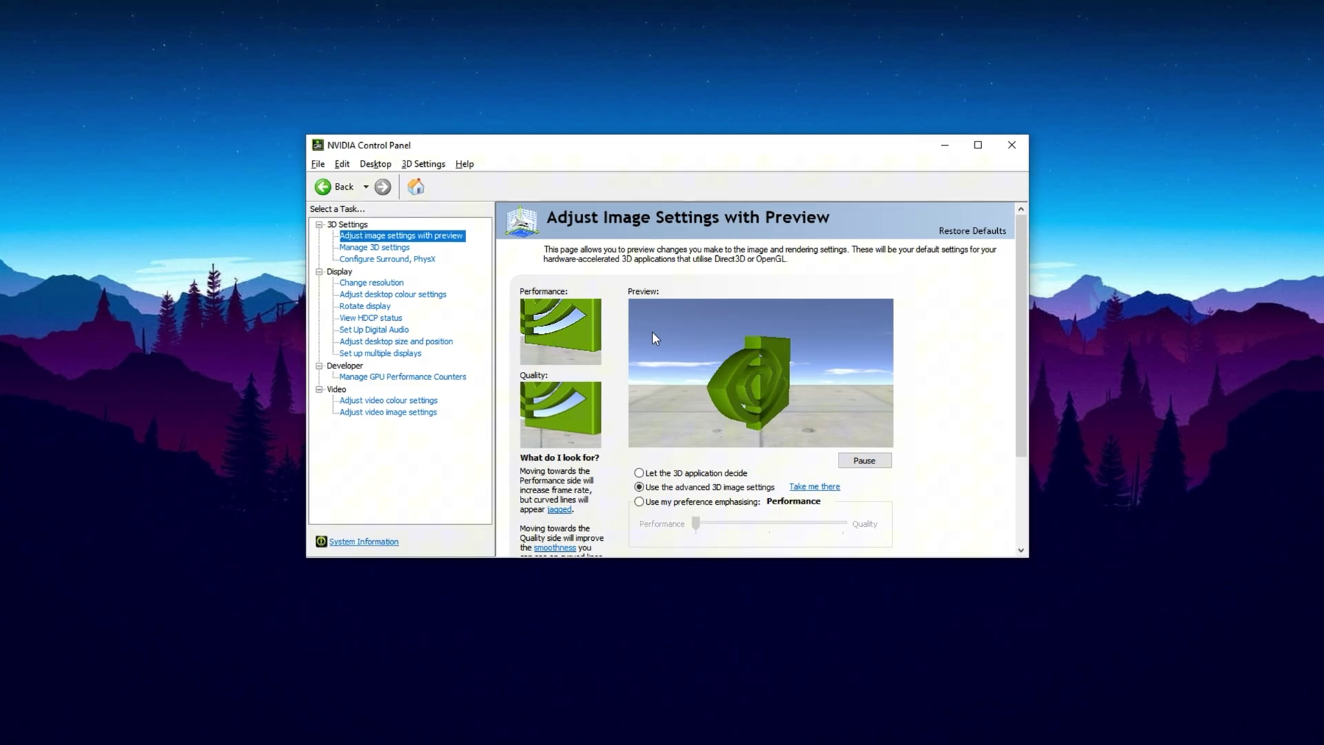
Step: In Manage 3D settings, set global Power management mode to Prefer maximum performance
click(373, 247)
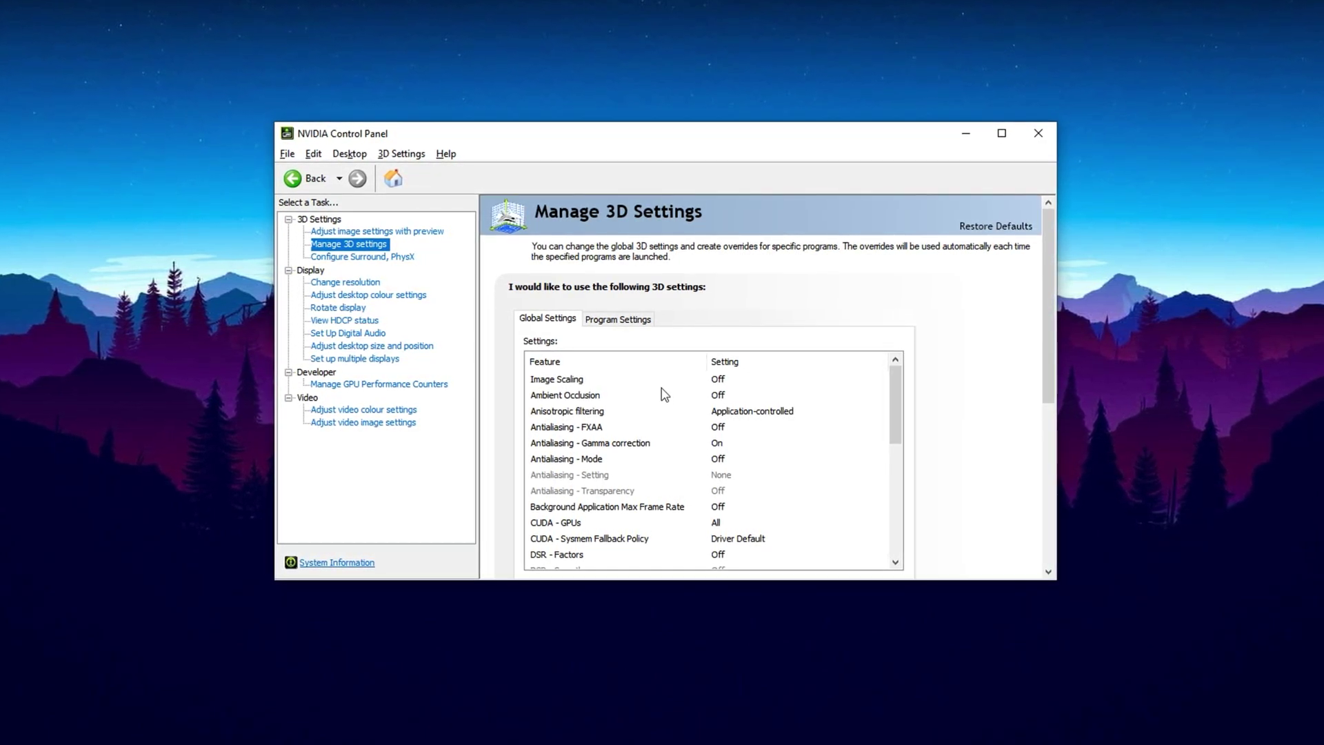
scroll(664, 394, down, 1)
scroll(664, 394, down, 2)
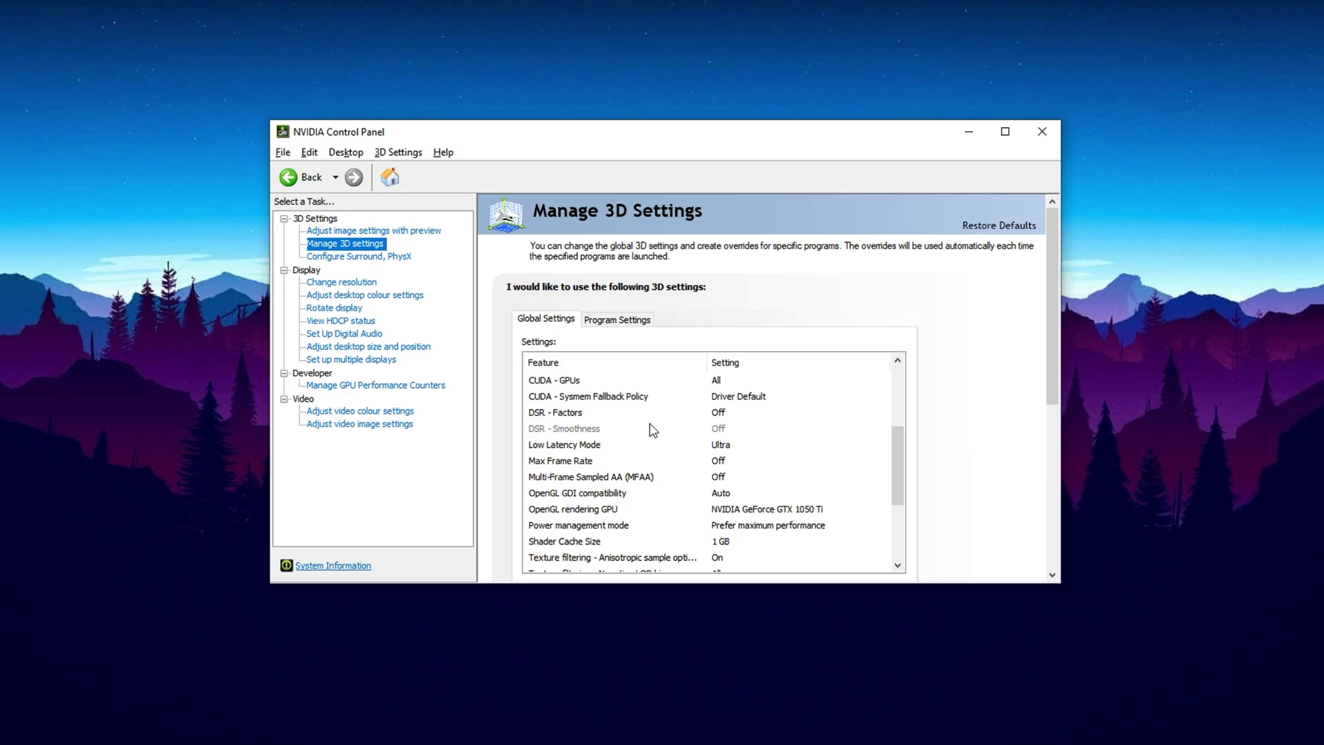
click(596, 528)
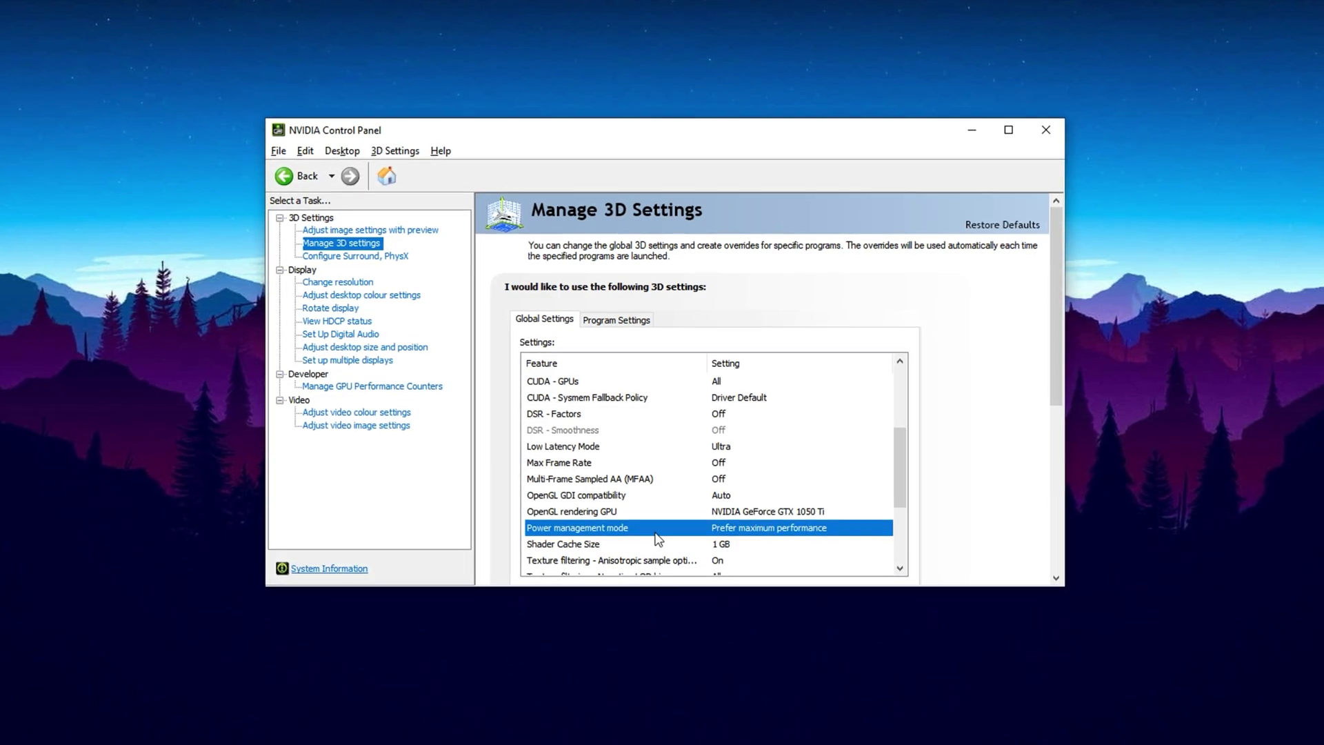
click(772, 528)
click(774, 529)
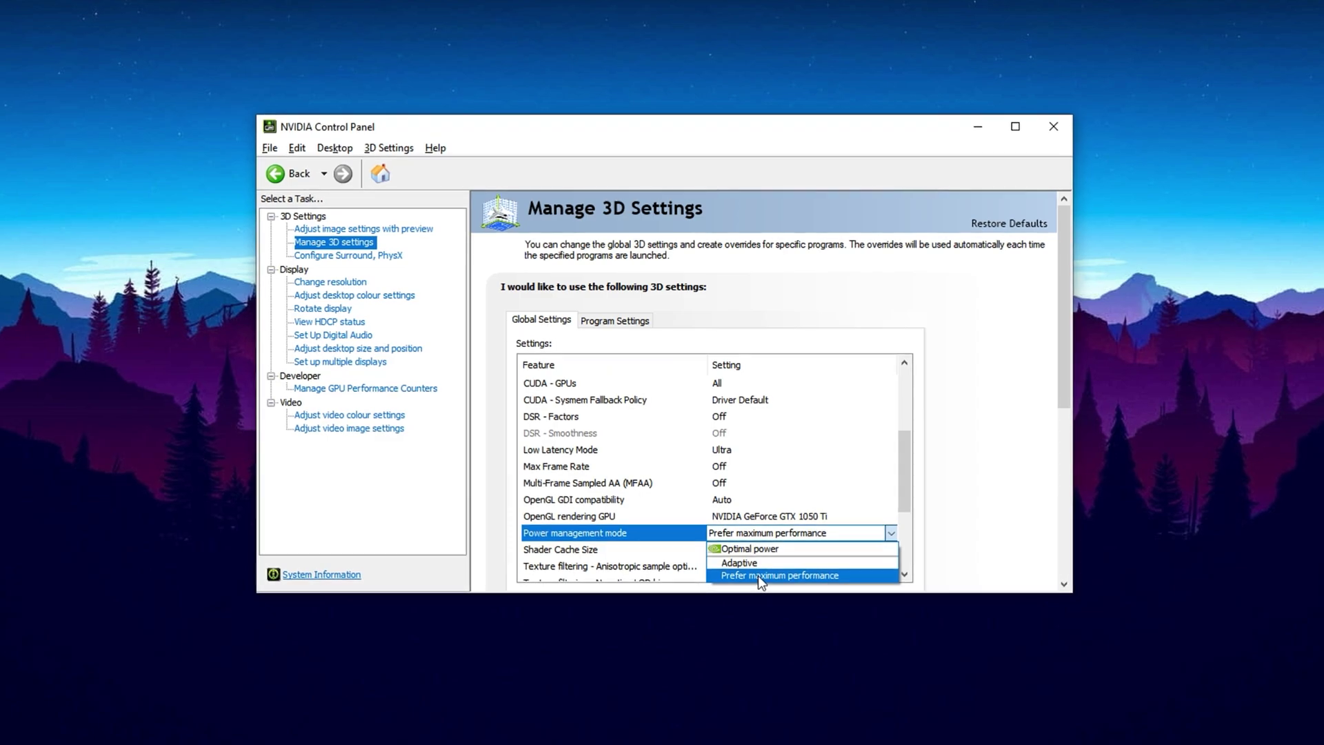
click(689, 523)
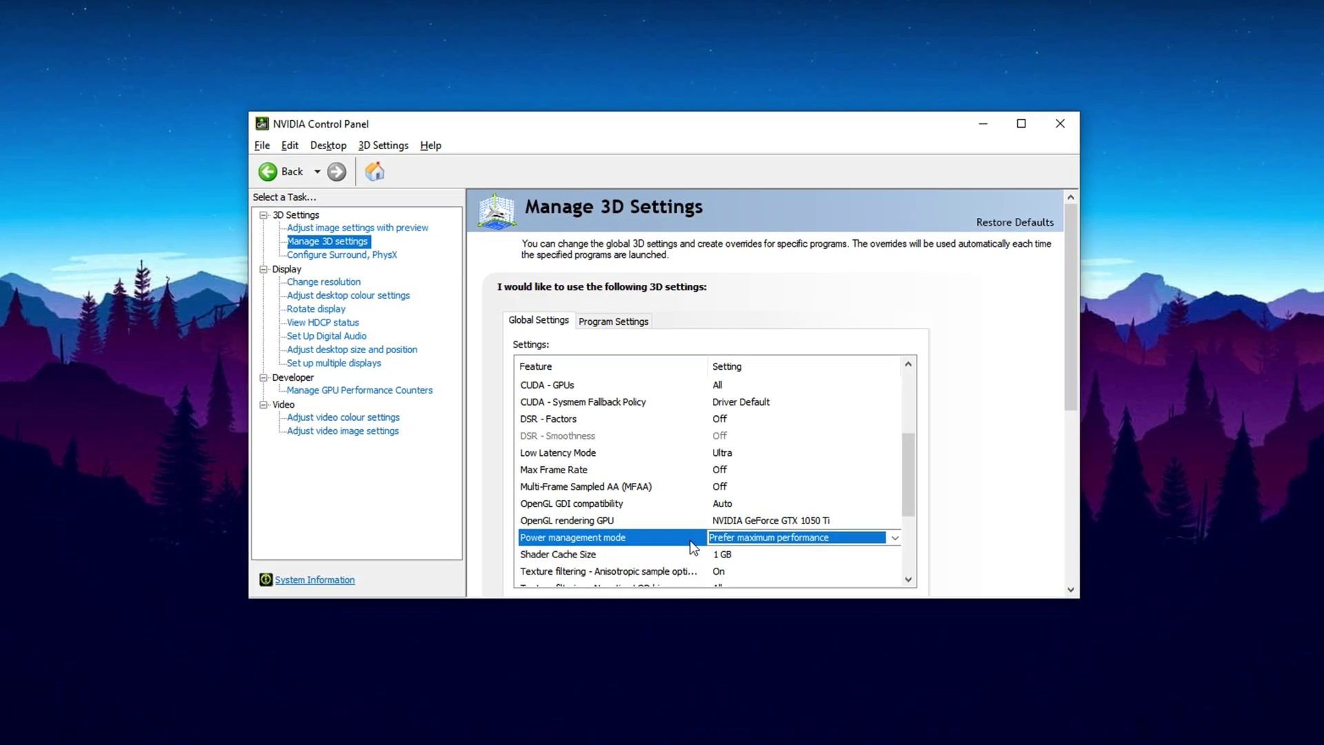
scroll(693, 546, down, 2)
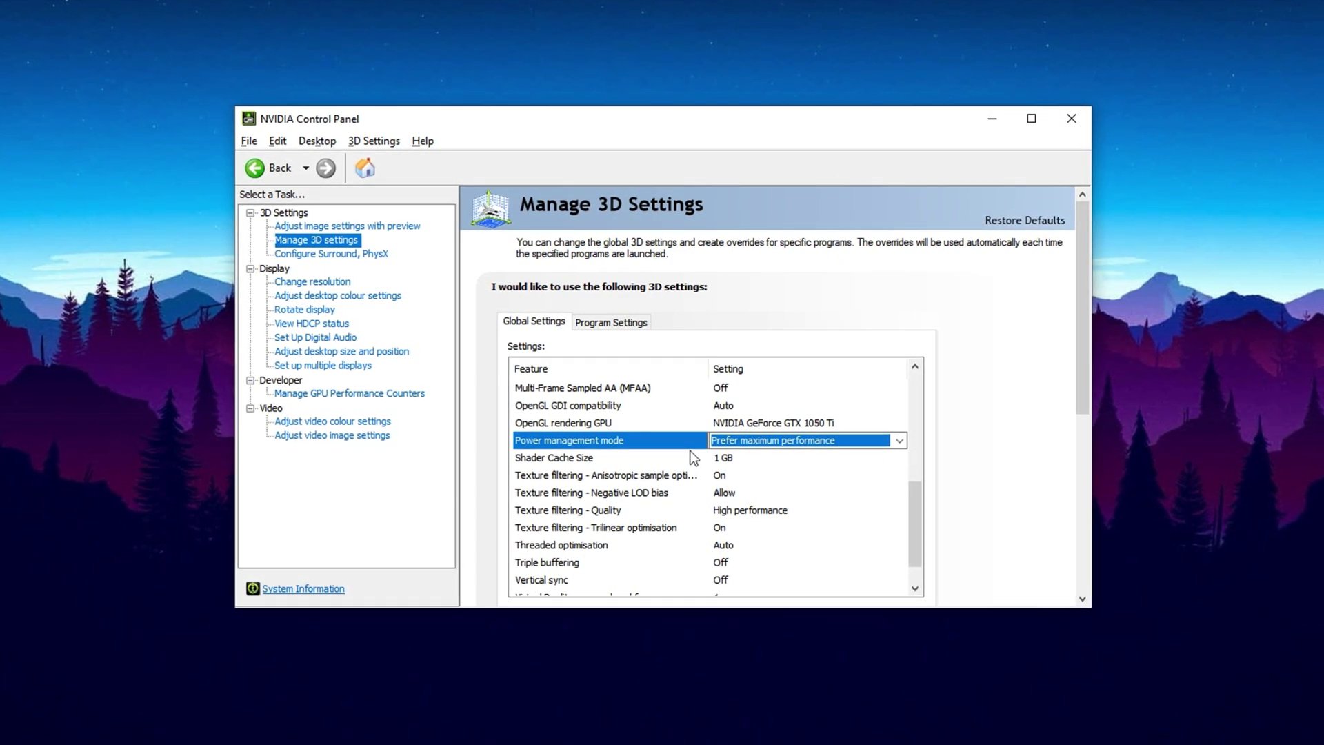
scroll(689, 459, up, 1)
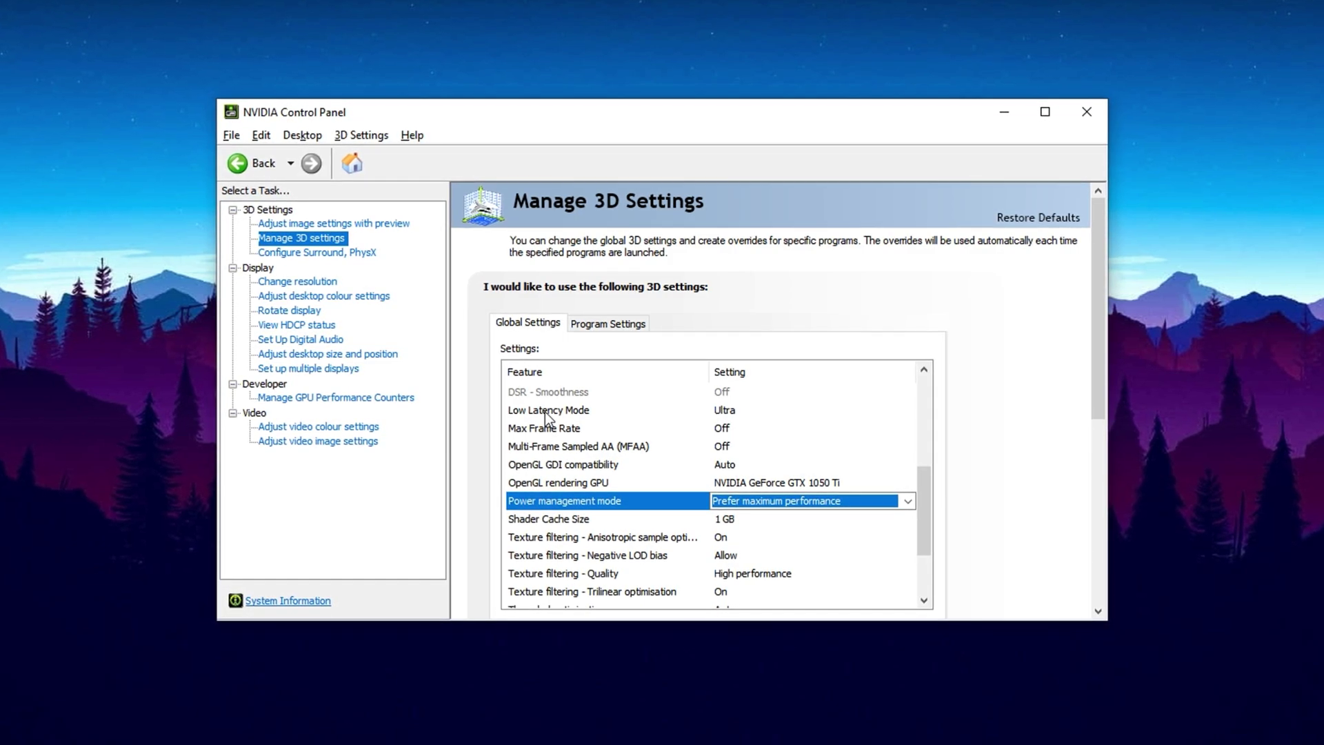
Step: Choose Ultra for Low Latency Mode in the global 3D settings and review the list
click(545, 412)
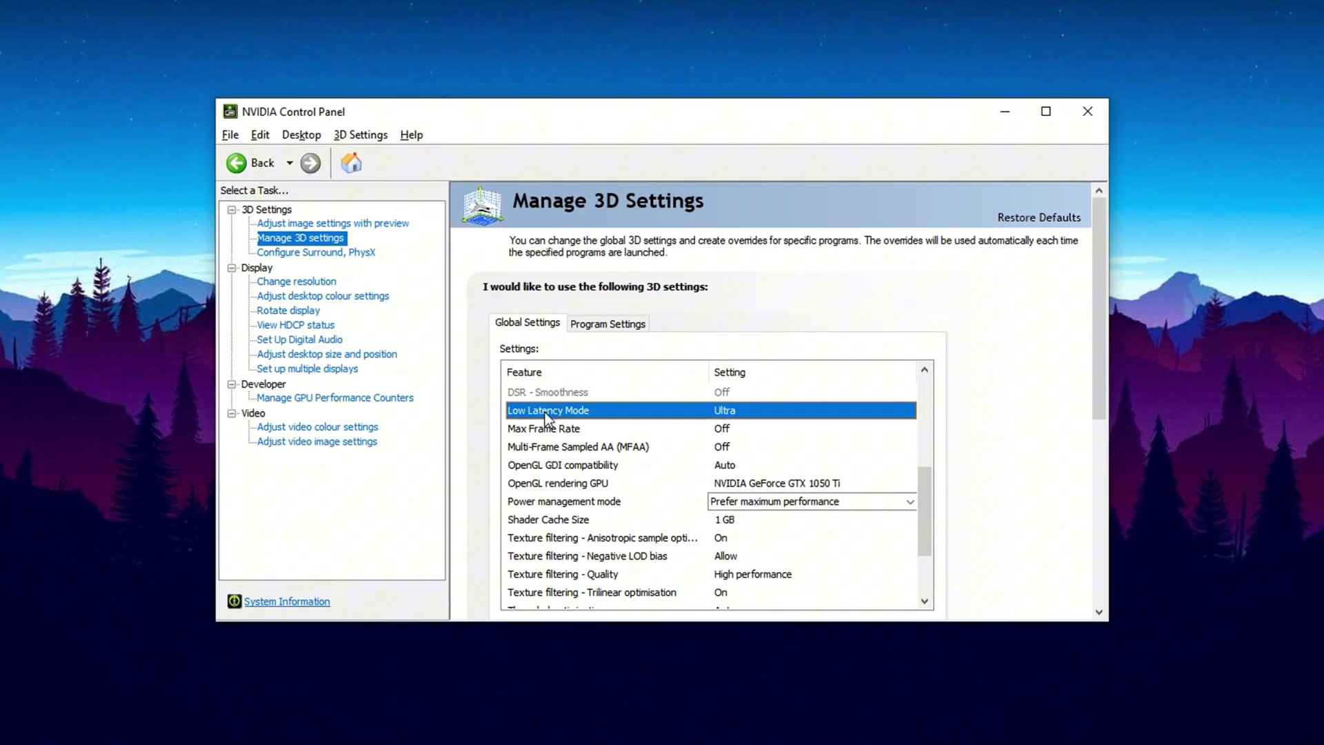
click(753, 412)
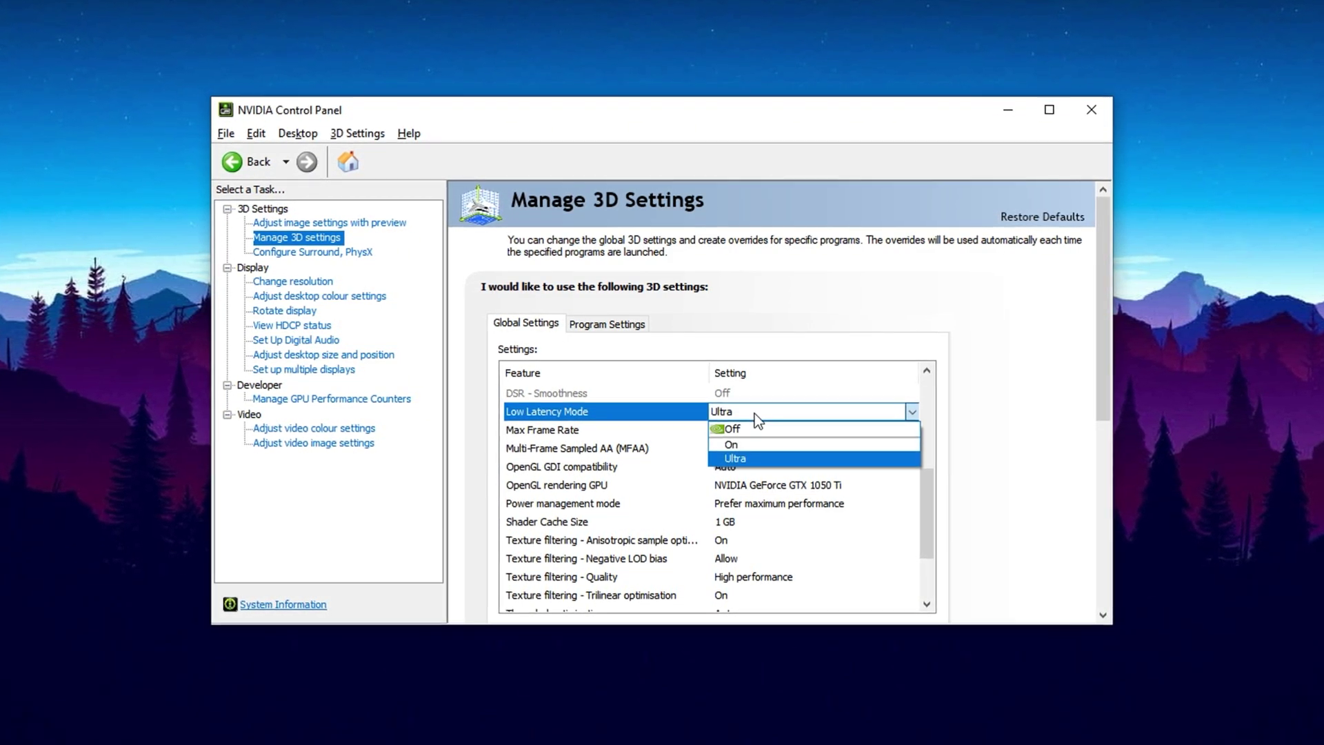
click(735, 457)
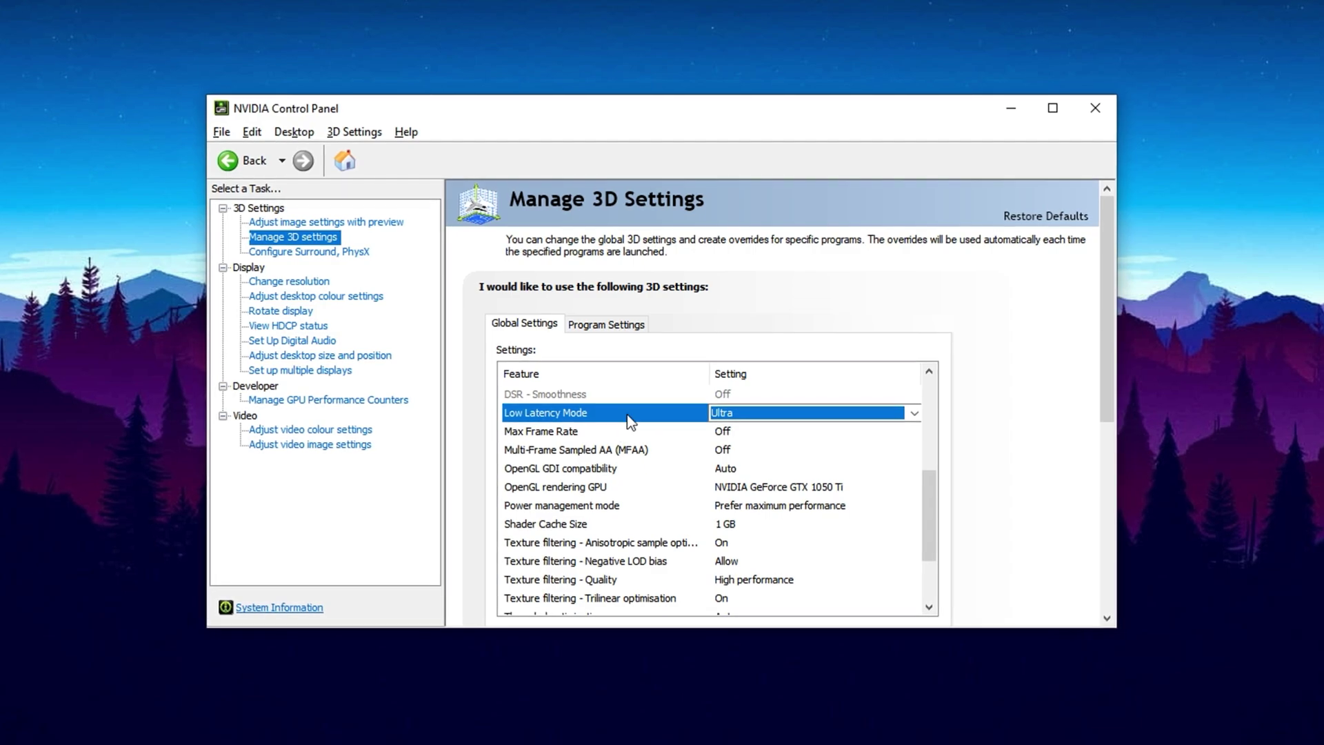
click(641, 417)
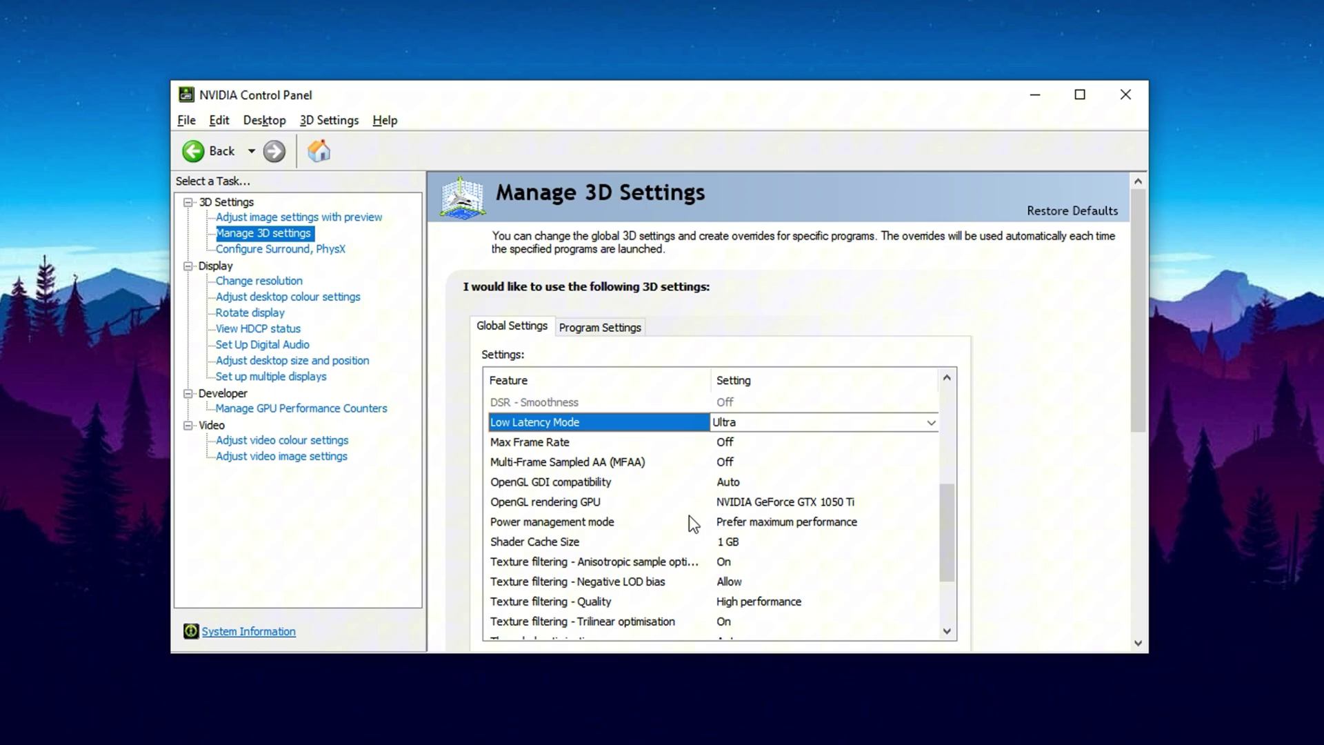
scroll(688, 516, down, 2)
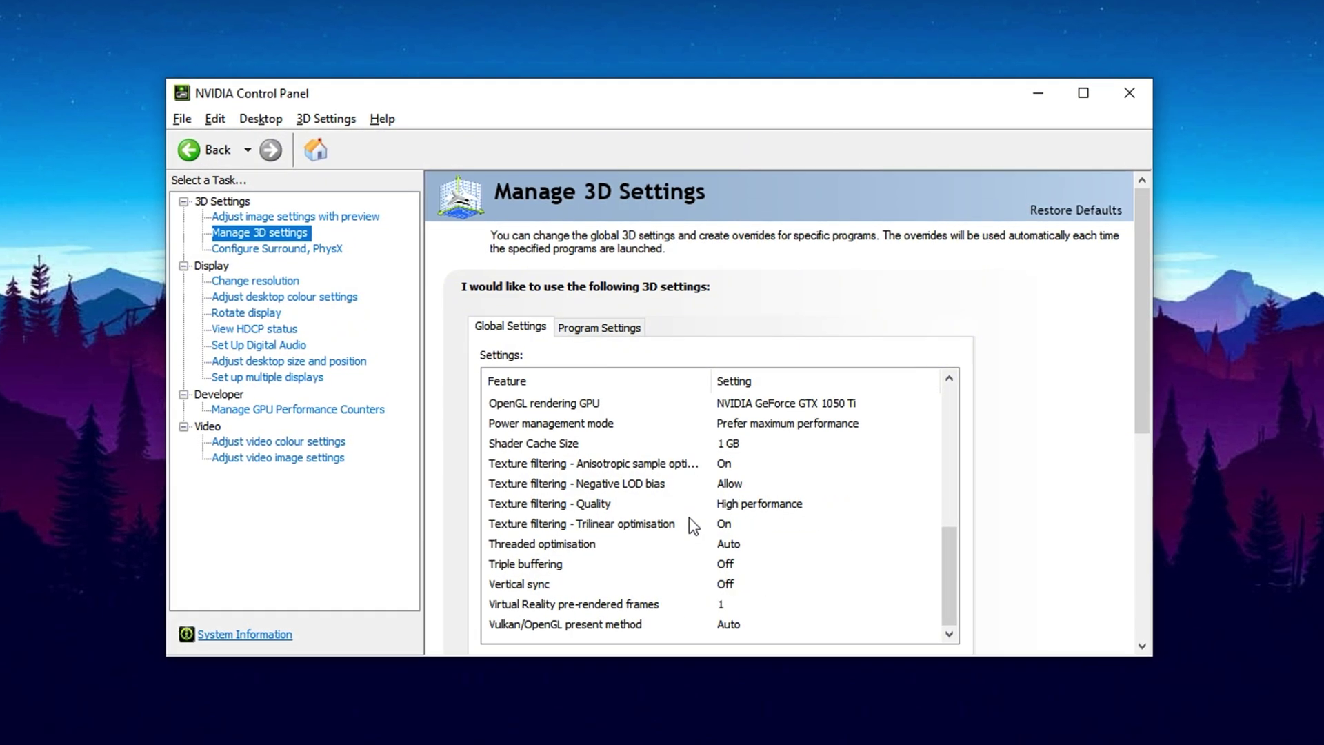
scroll(648, 490, up, 4)
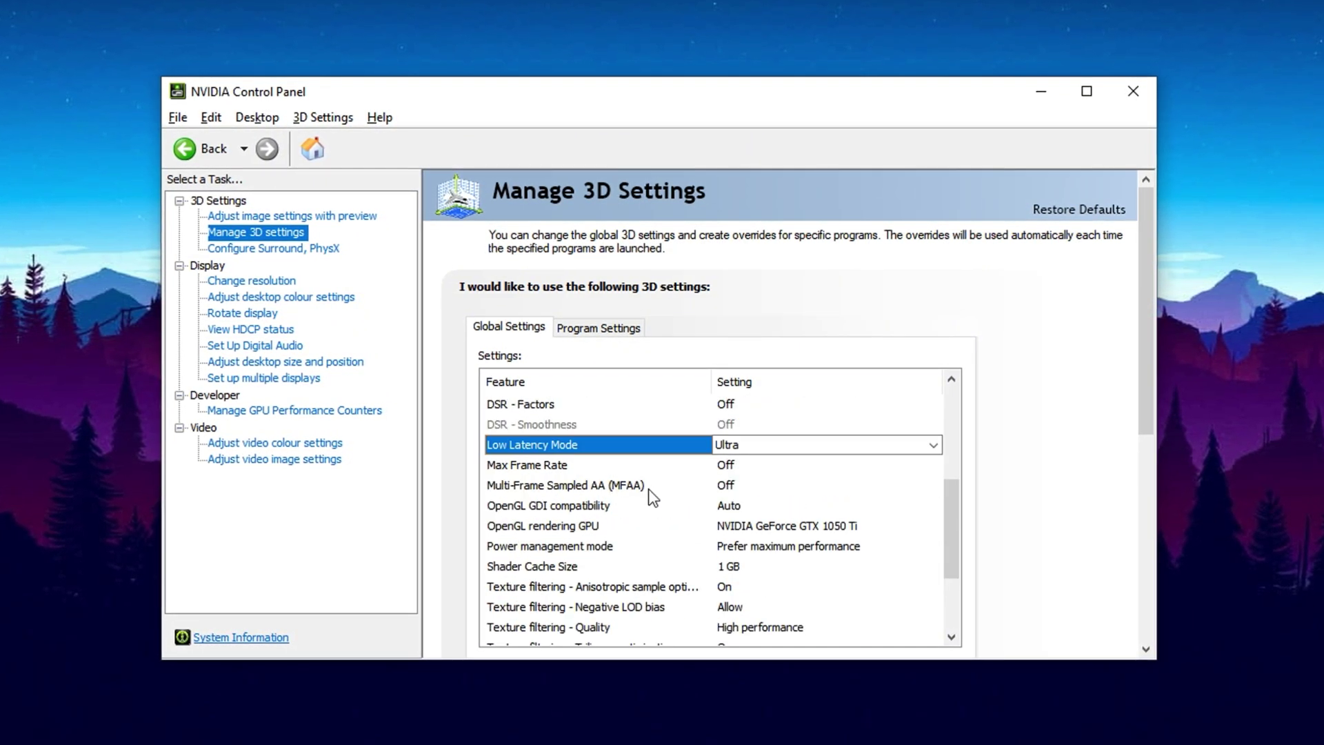
scroll(649, 489, down, 1)
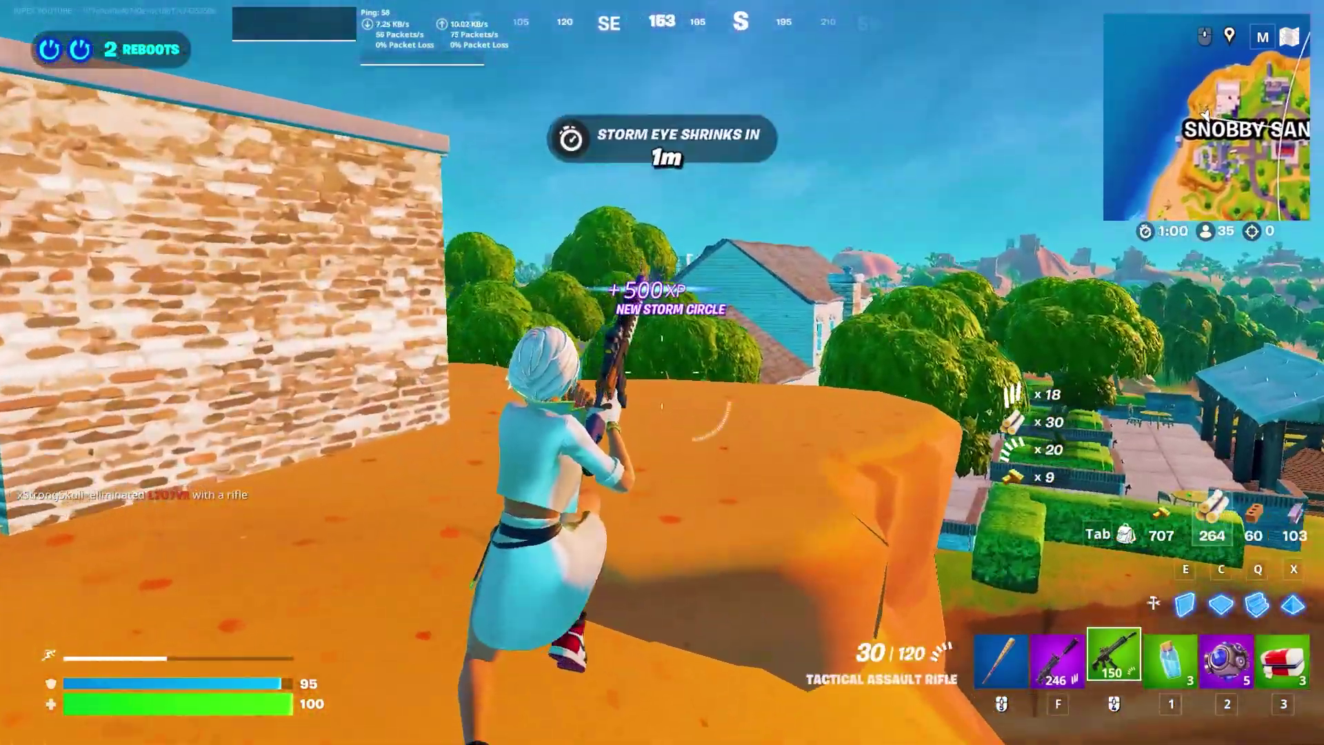
Step: Run toward the houses, switch weapons, and pick up the weapon lying on the ground
key(w)
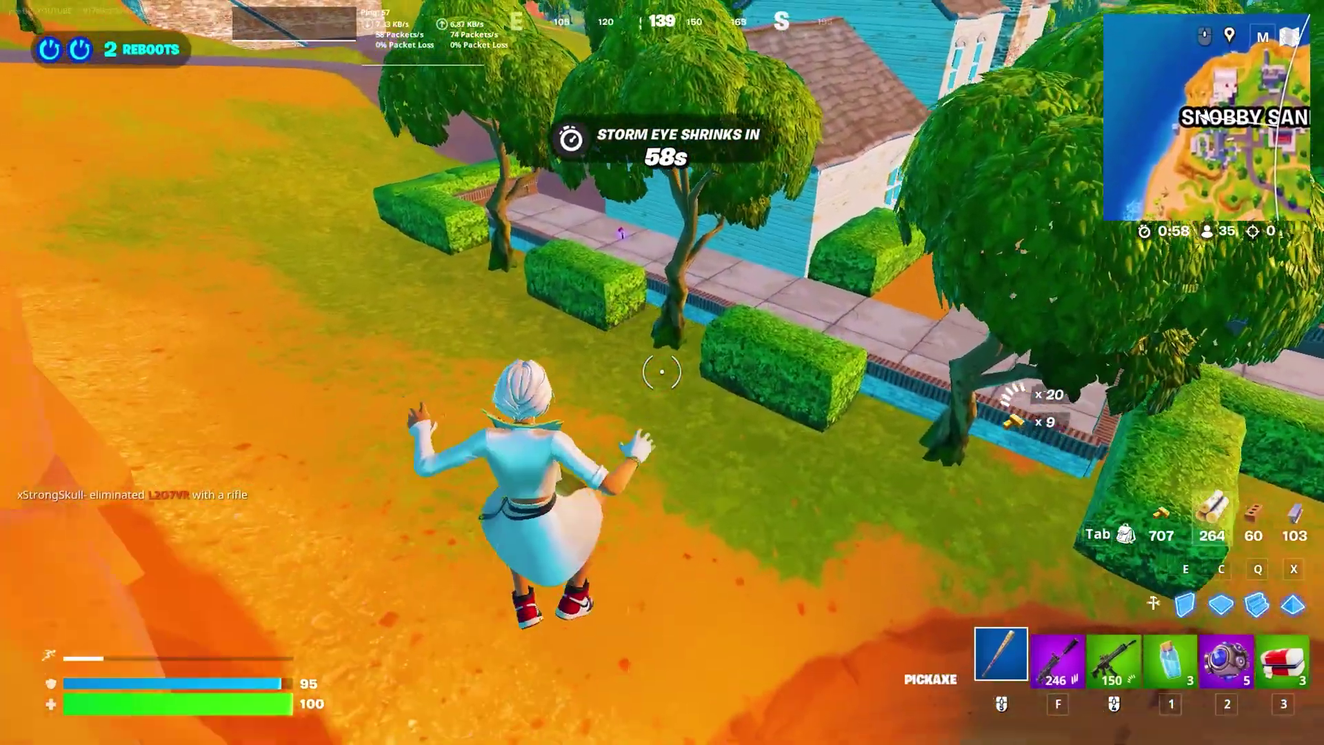
key(w)
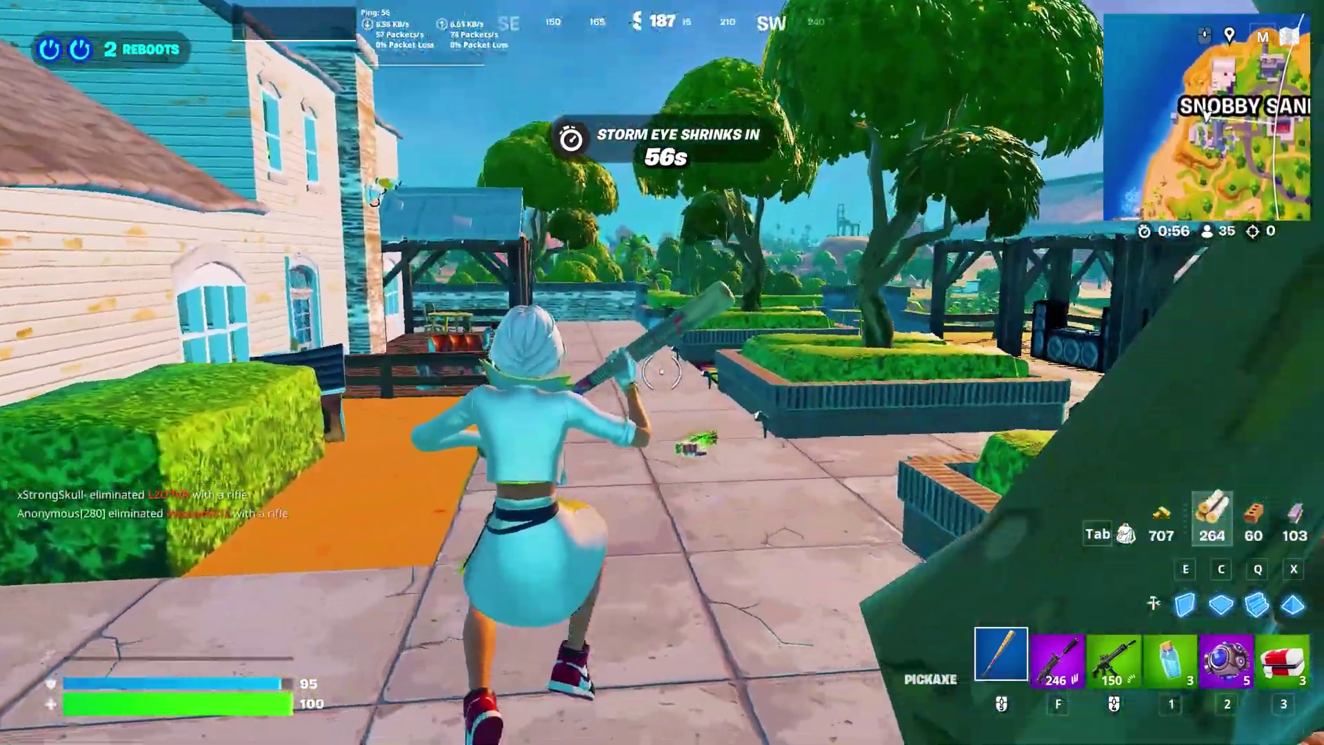
key(w)
key(f)
key(e)
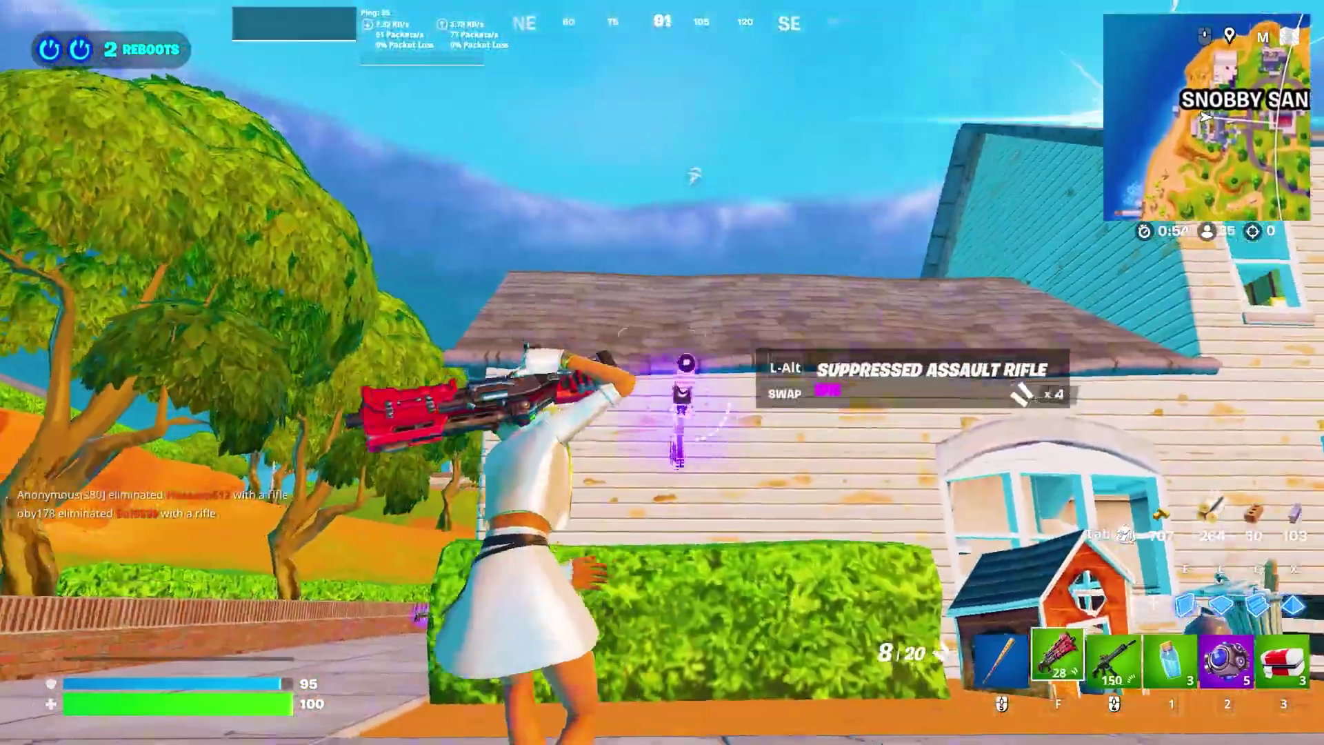